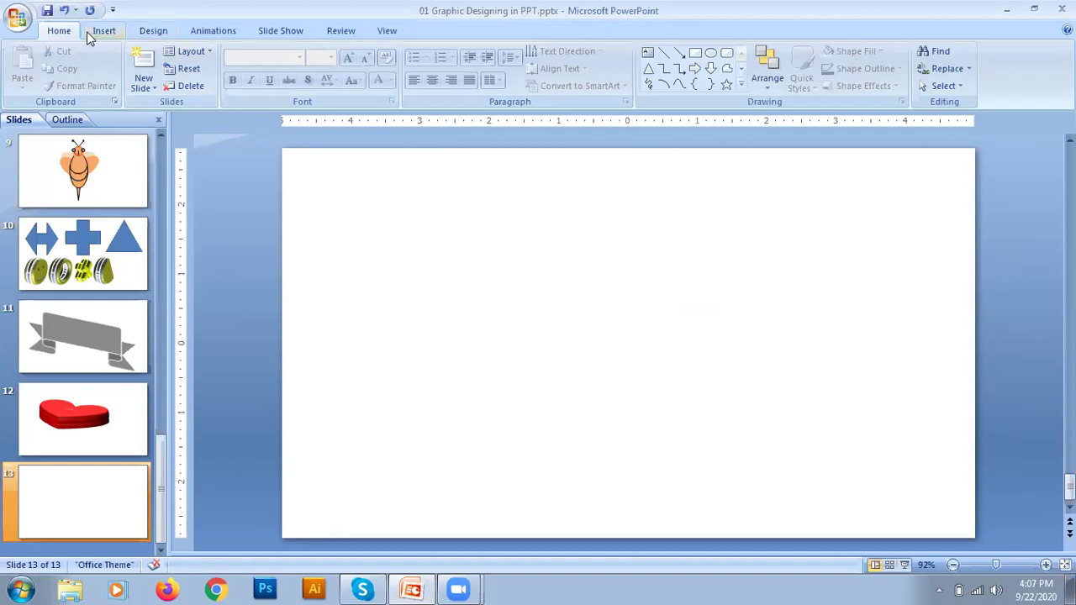
Step: Draw a circle about 2.92" in diameter on the left half of blank slide 13
{"action": "left_click", "coordinate": [742, 88]}
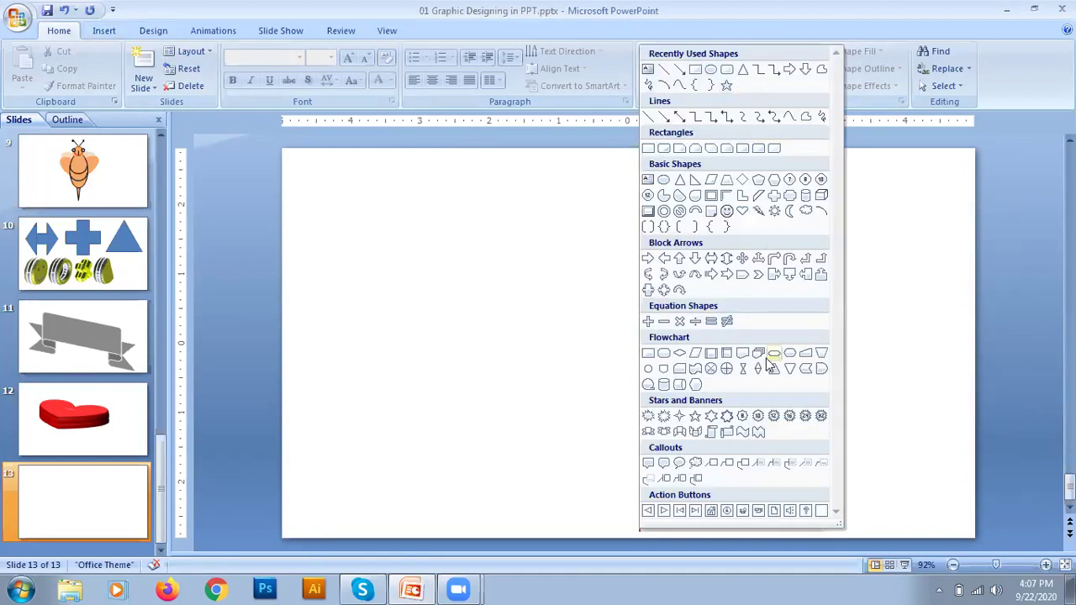
{"action": "left_click", "coordinate": [705, 7]}
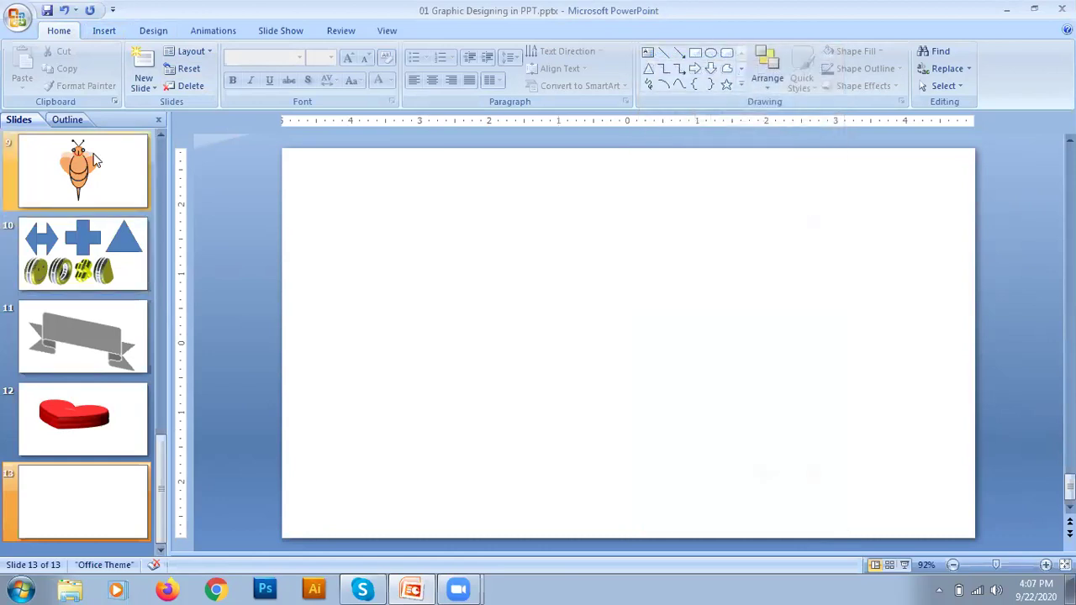
{"action": "left_click", "coordinate": [104, 30]}
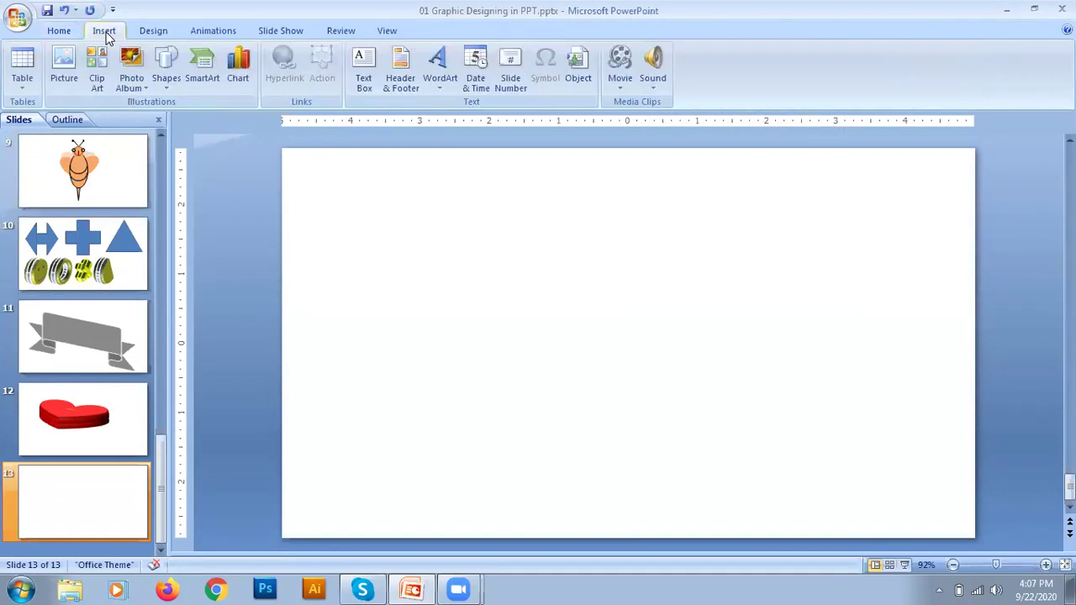
{"action": "left_click", "coordinate": [164, 89]}
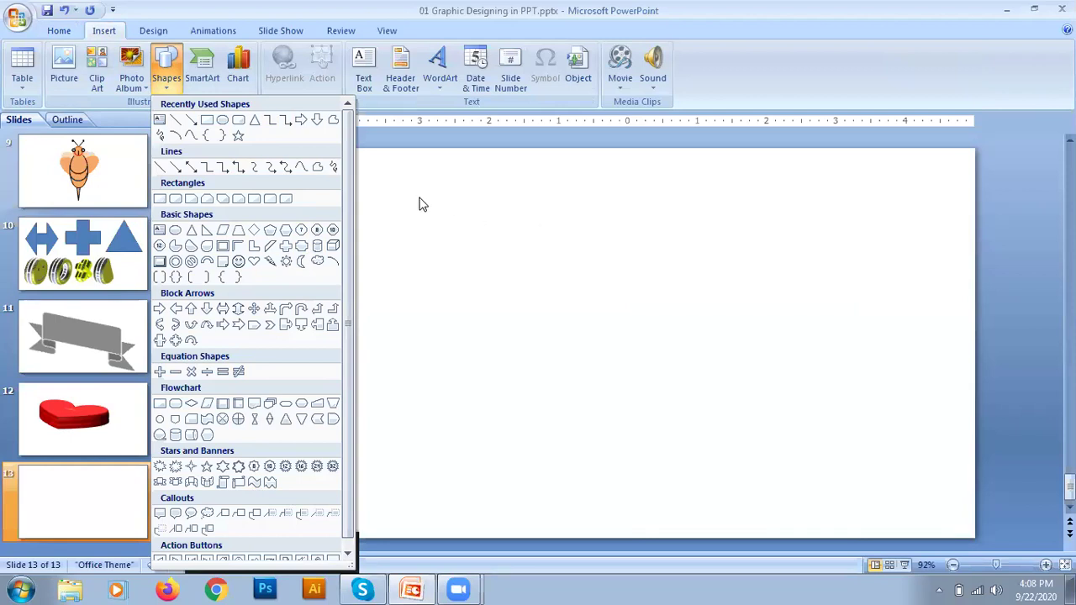
{"action": "left_click", "coordinate": [223, 119]}
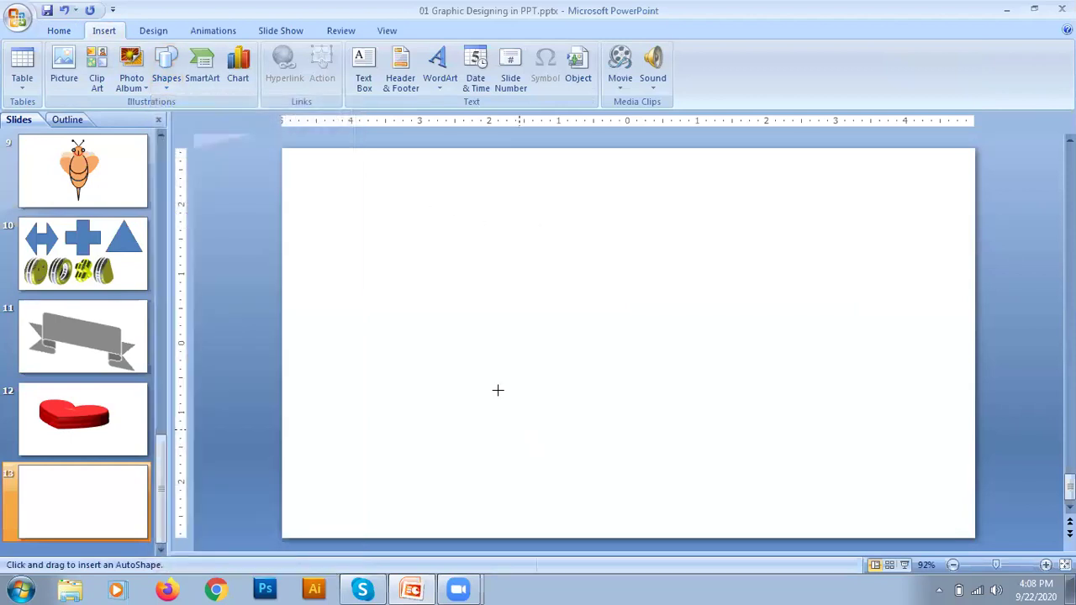
{"action": "left_click_drag", "start_coordinate": [386, 249], "coordinate": [588, 453]}
{"action": "left_click_drag", "start_coordinate": [496, 374], "coordinate": [491, 368]}
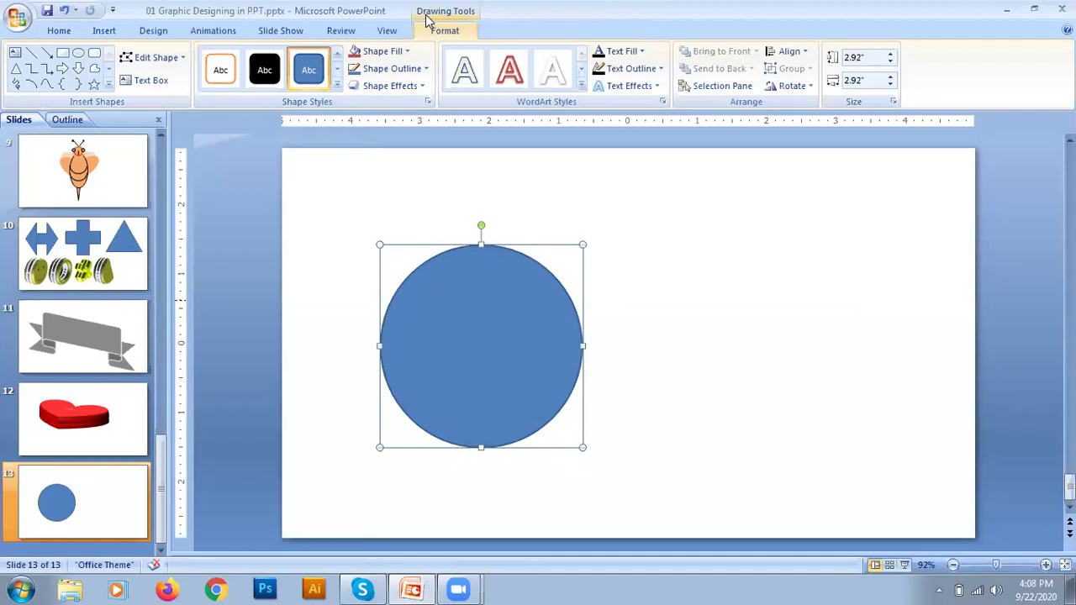
Step: Fill the circle with standard red and place a level duplicate of it on the right half of the slide
{"action": "left_click", "coordinate": [408, 52]}
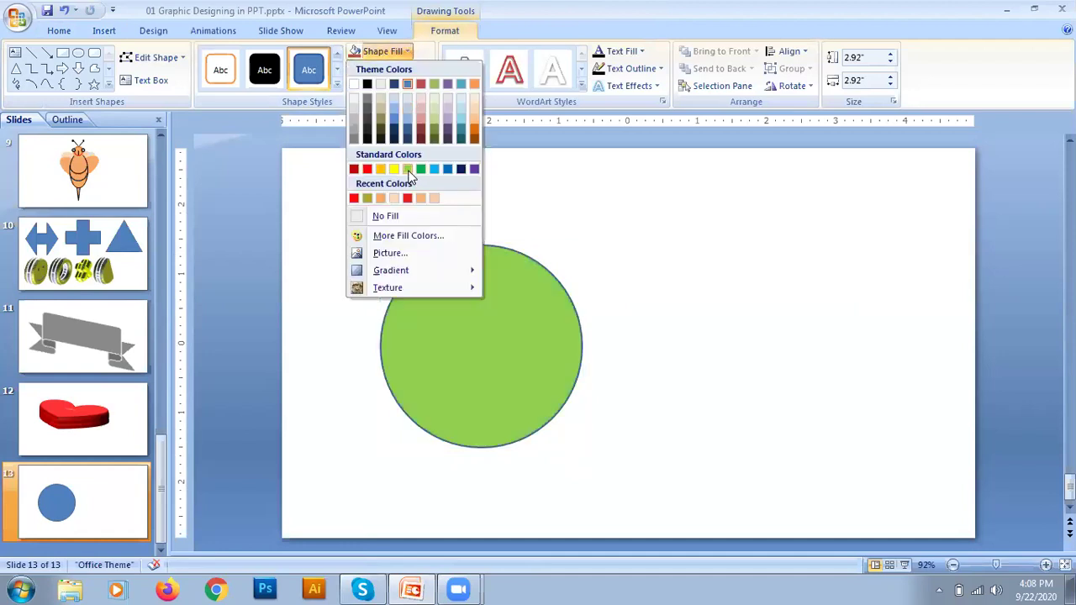
{"action": "left_click", "coordinate": [367, 170]}
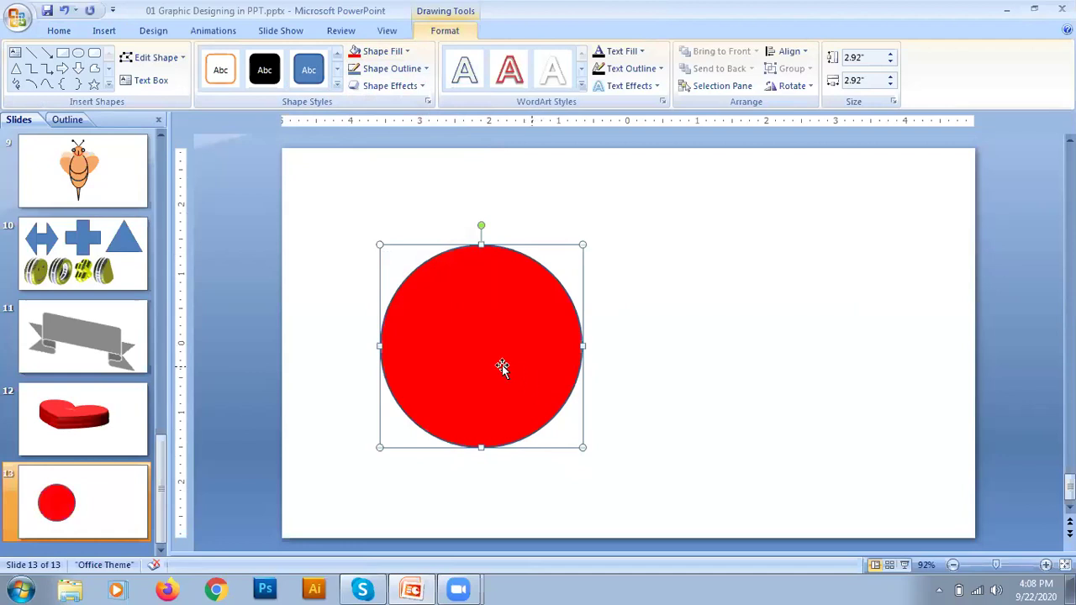
{"action": "left_click_drag", "start_coordinate": [485, 364], "coordinate": [752, 363]}
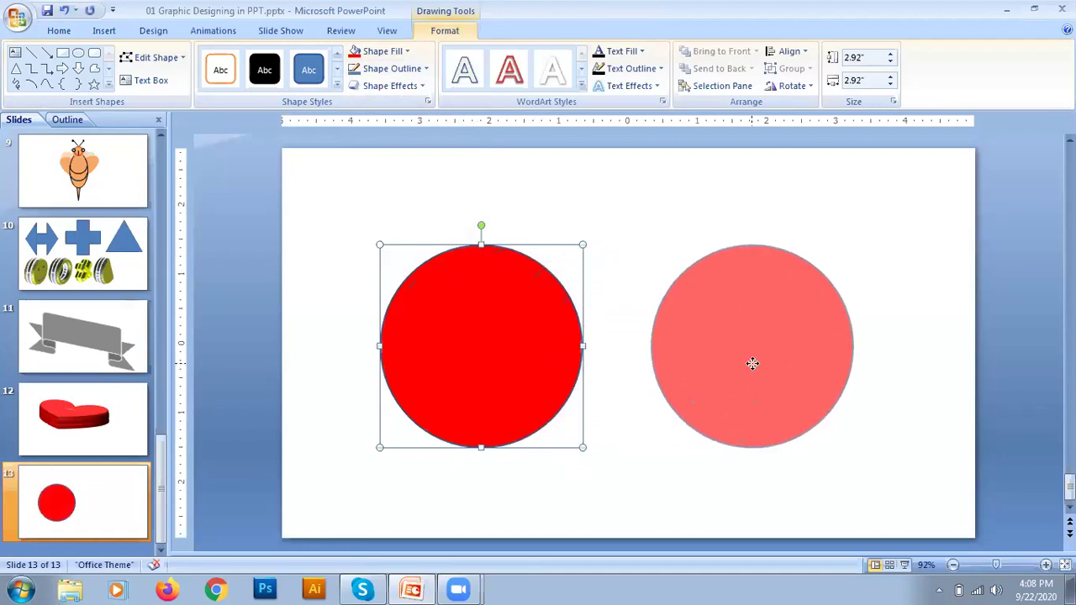
{"action": "left_click_drag", "start_coordinate": [752, 363], "coordinate": [753, 364]}
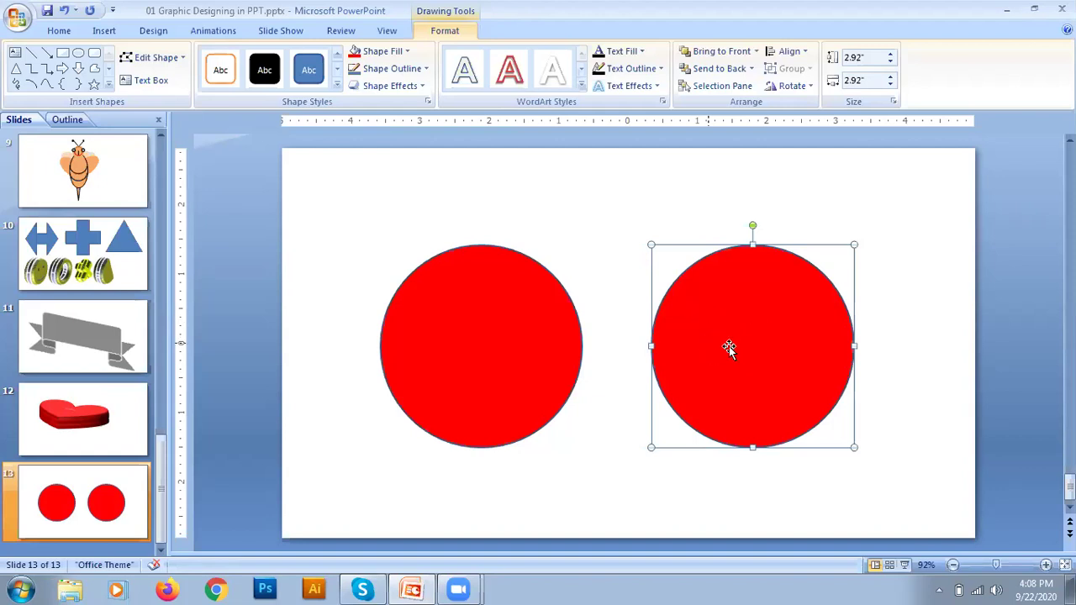
{"action": "left_click_drag", "start_coordinate": [732, 345], "coordinate": [694, 346]}
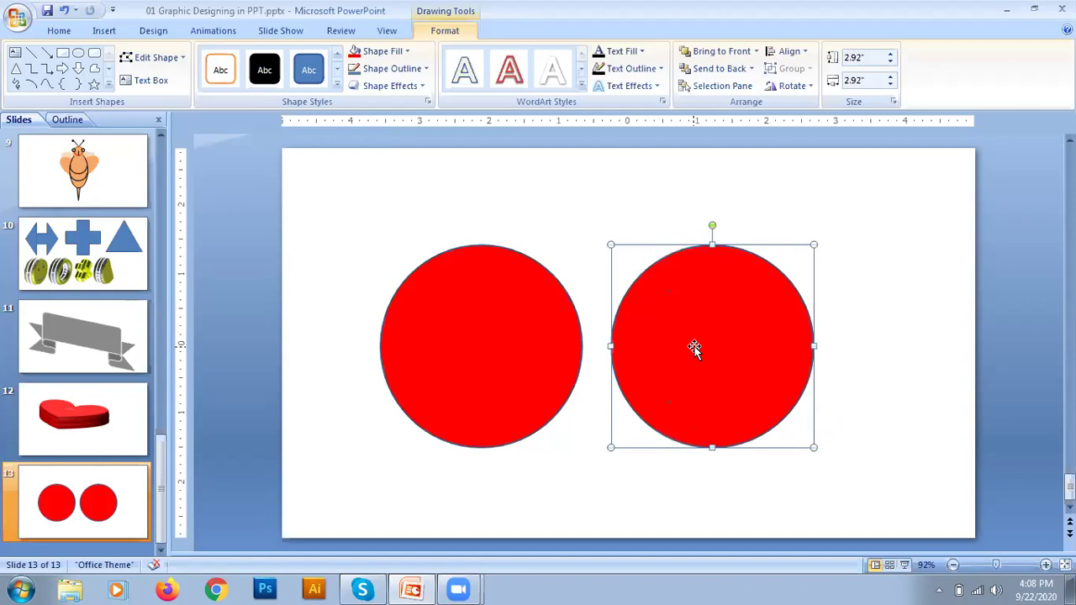
{"action": "key", "text": "ctrl+z"}
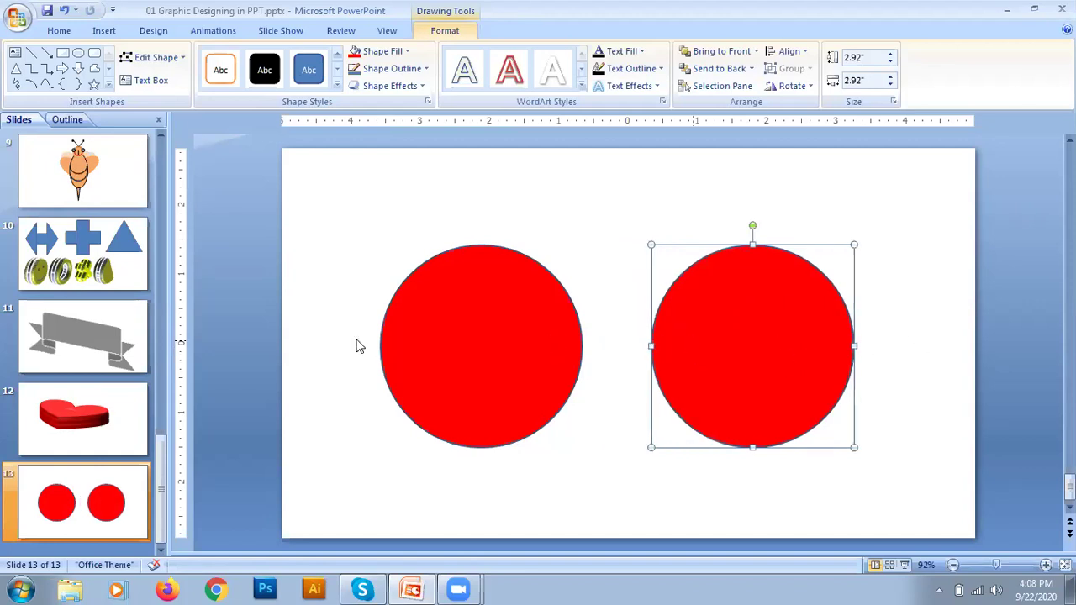
Step: Remove the outline from both red circles
{"action": "mouse_move", "coordinate": [312, 199]}
{"action": "left_mouse_down"}
{"action": "mouse_move", "coordinate": [819, 442]}
{"action": "mouse_move", "coordinate": [903, 467]}
{"action": "left_mouse_up"}
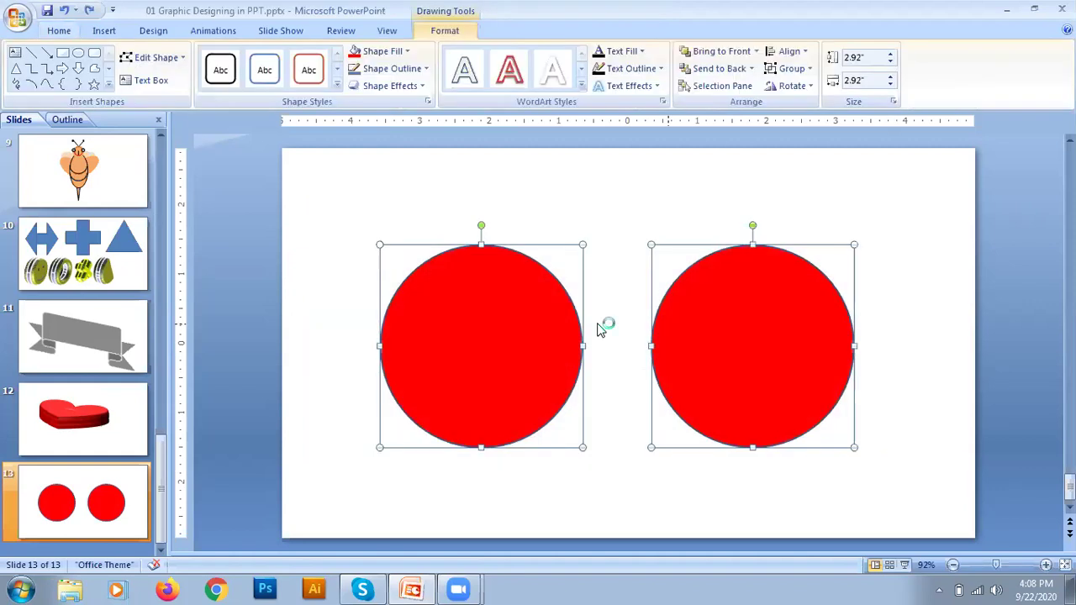
{"action": "left_click", "coordinate": [415, 70]}
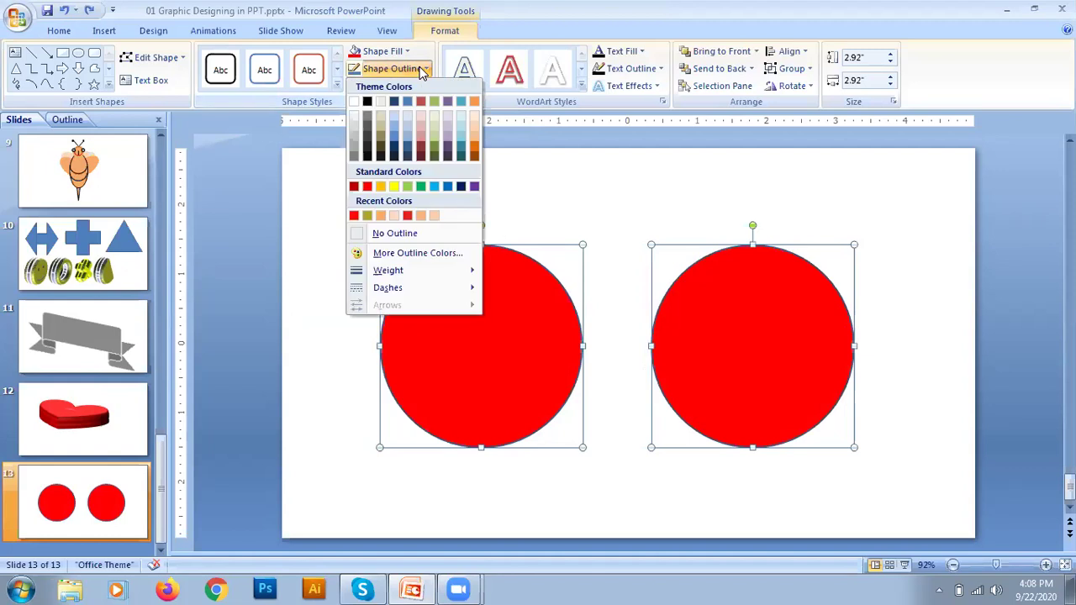
{"action": "left_click", "coordinate": [393, 236]}
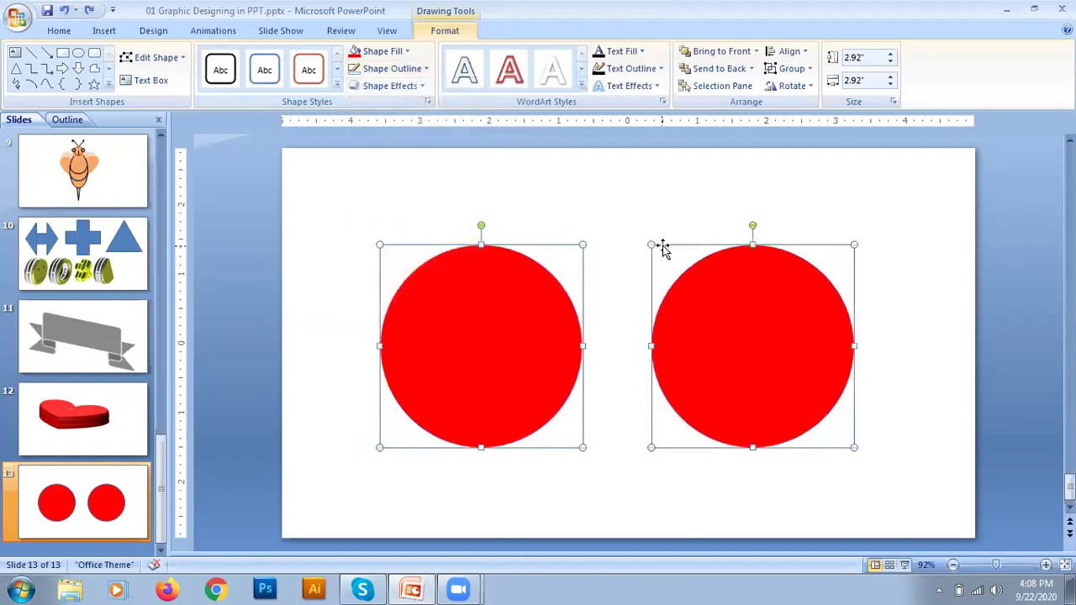
{"action": "left_click", "coordinate": [578, 223]}
Step: Change the left circle's shape to the Smiley Face basic shape
{"action": "left_click", "coordinate": [514, 315]}
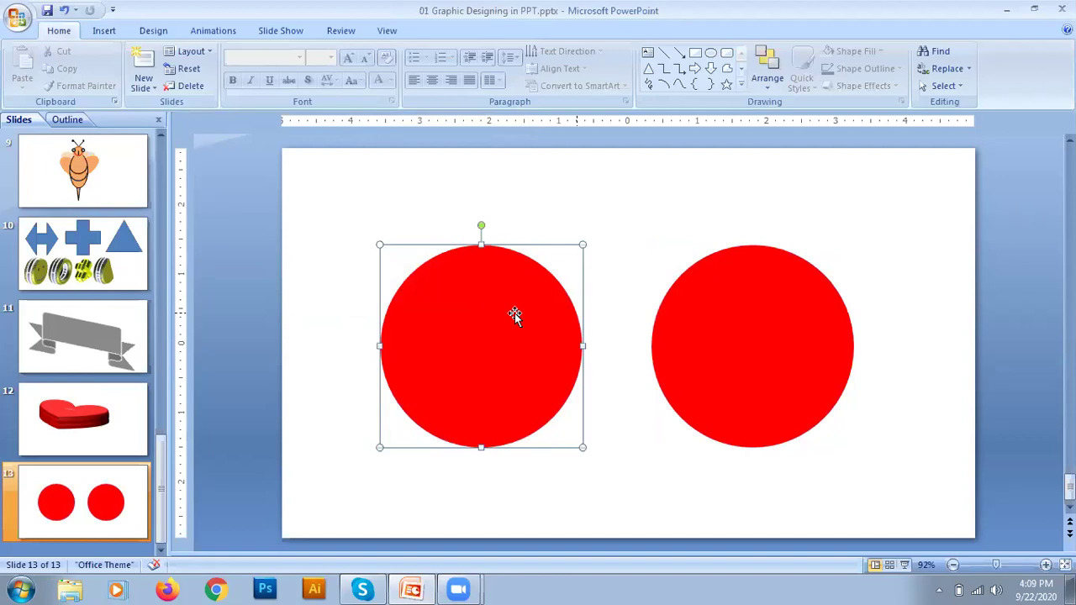
{"action": "double_click", "coordinate": [514, 315]}
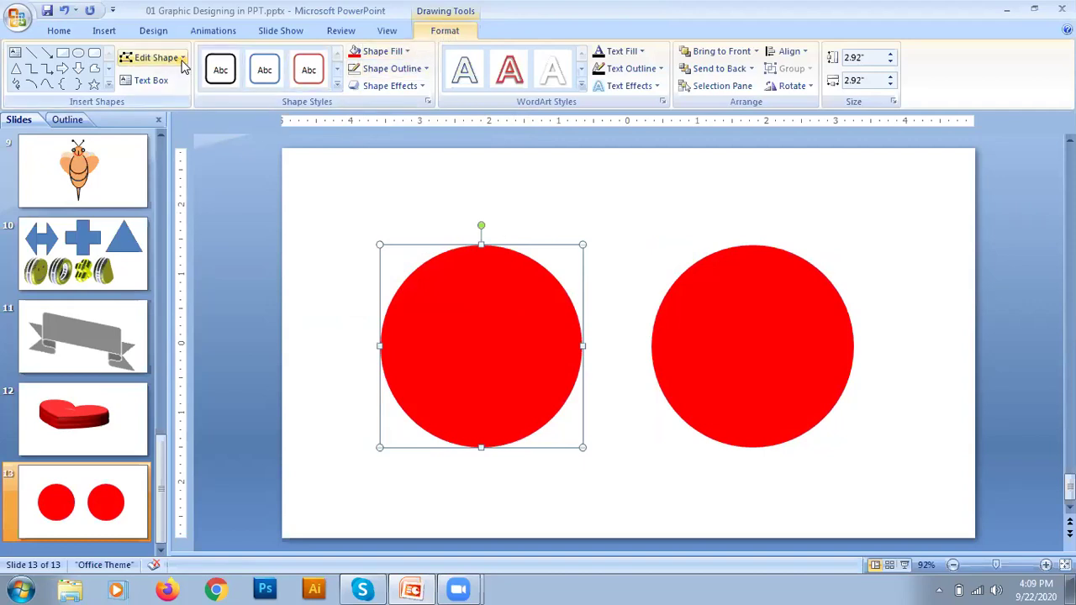
{"action": "left_click", "coordinate": [155, 57]}
{"action": "mouse_move", "coordinate": [210, 82]}
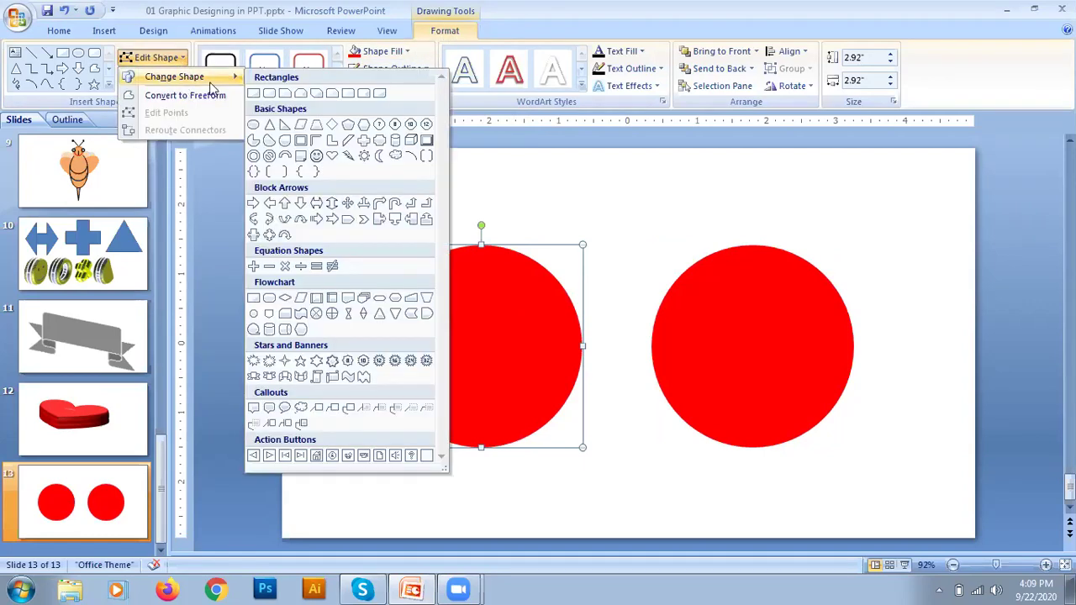
{"action": "left_click", "coordinate": [316, 155]}
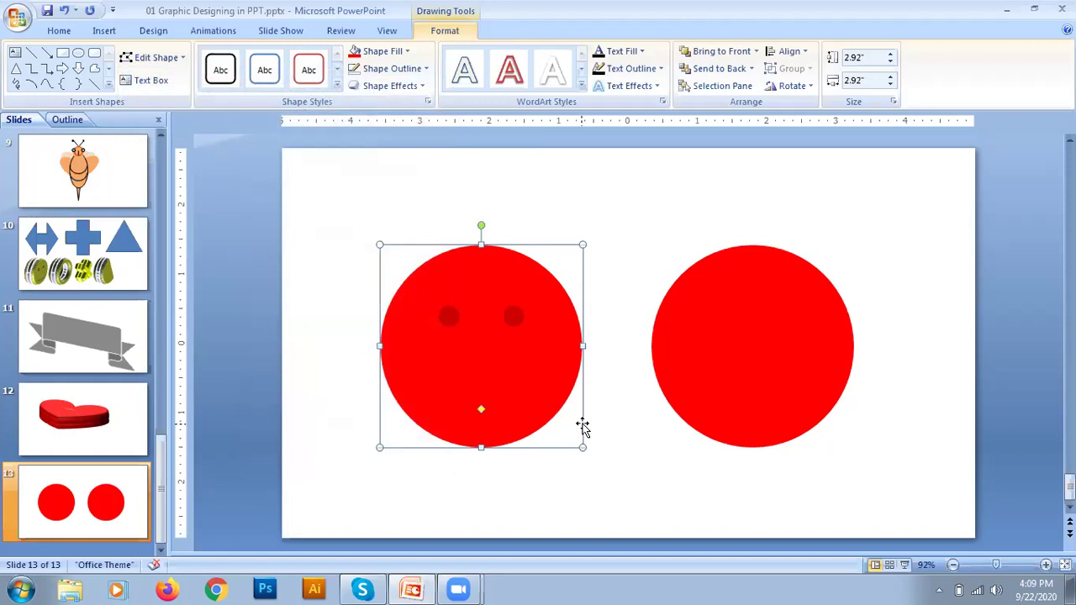
{"action": "left_click", "coordinate": [603, 412]}
{"action": "left_click", "coordinate": [478, 409]}
Step: Fill the left smiley face with the standard light green color
{"action": "left_click", "coordinate": [407, 51]}
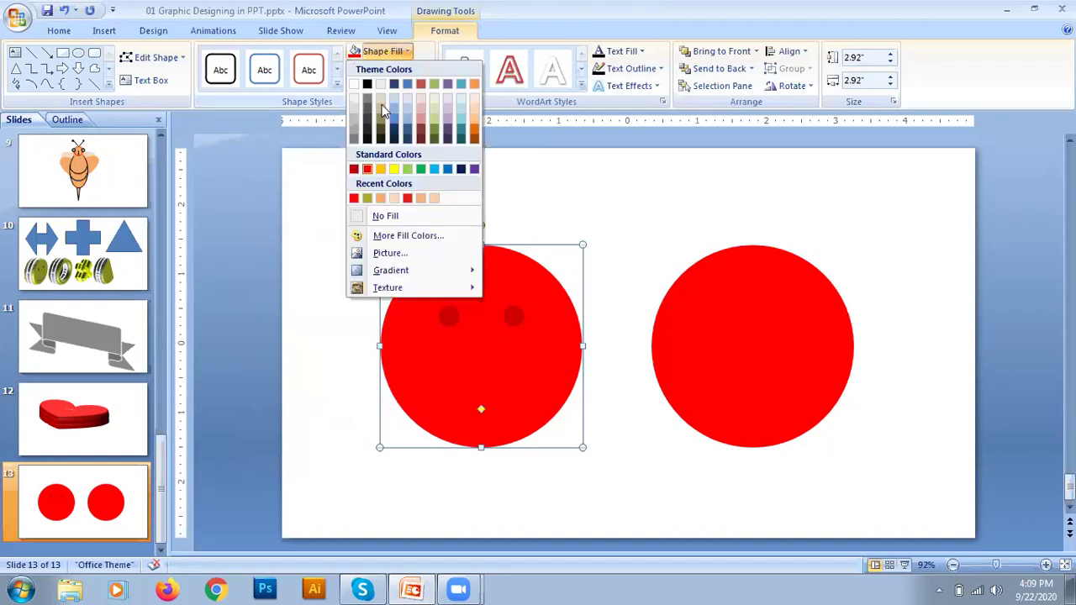
{"action": "left_click", "coordinate": [395, 199]}
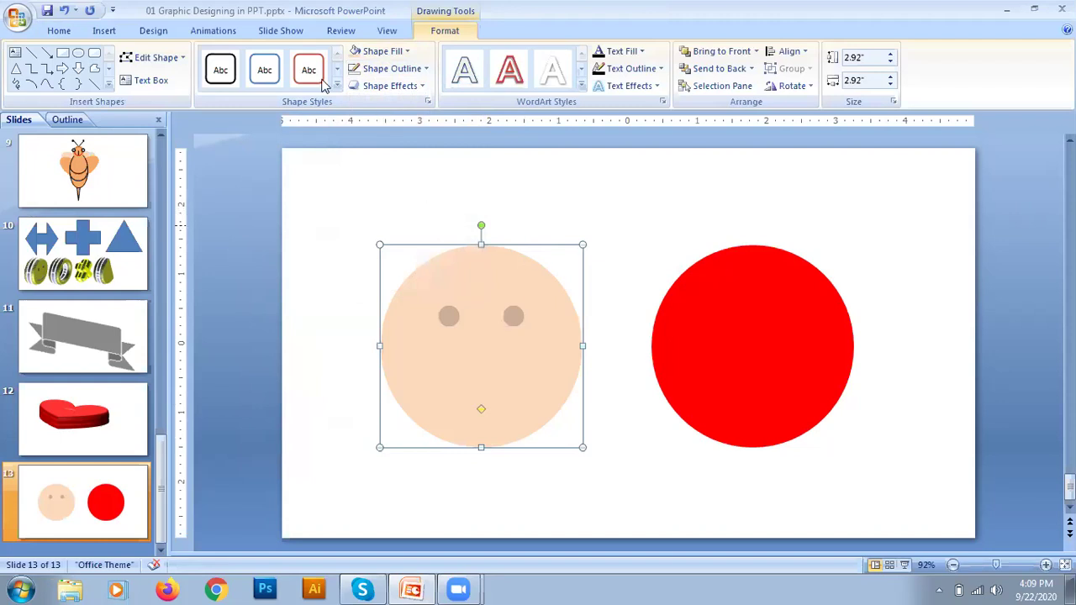
{"action": "left_click", "coordinate": [403, 54]}
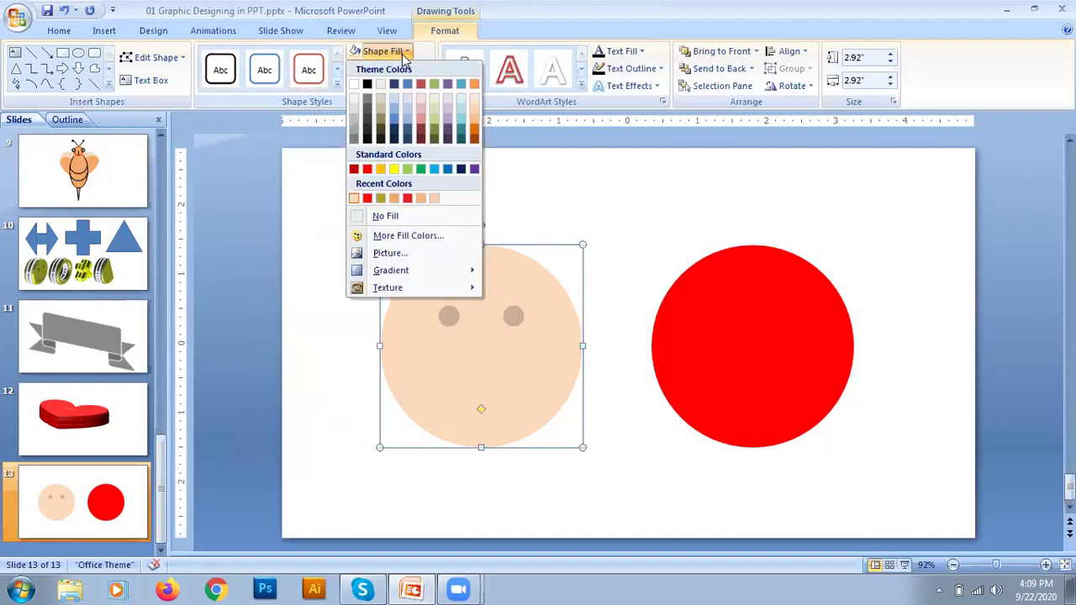
{"action": "left_click", "coordinate": [407, 168]}
{"action": "left_click", "coordinate": [622, 269]}
{"action": "left_click", "coordinate": [717, 319]}
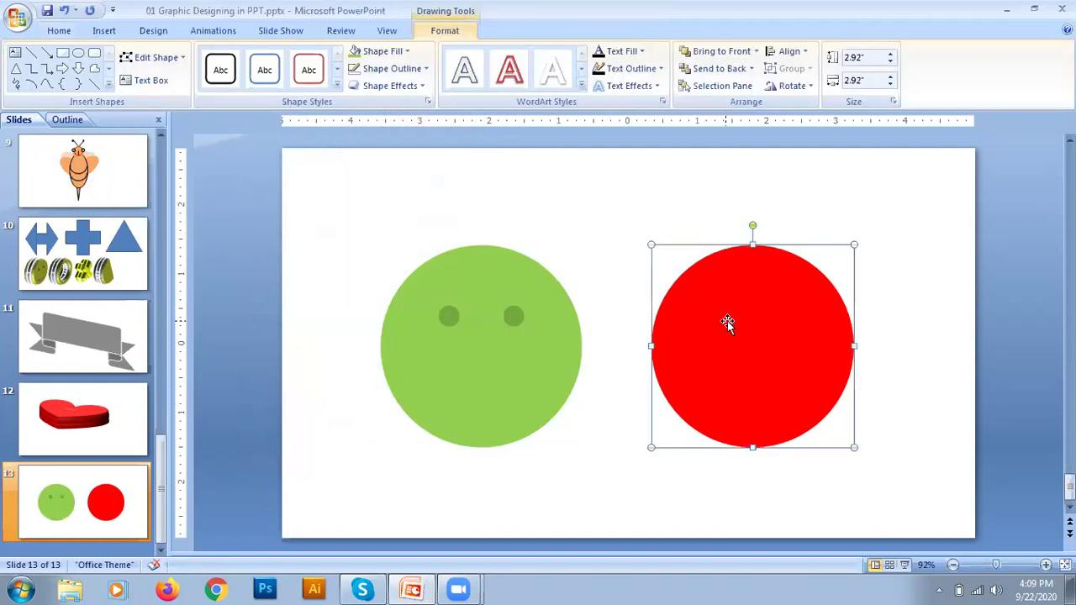
Step: Bend the green face's mouth upward into a frown and give the face a standard yellow outline
{"action": "left_click", "coordinate": [492, 397]}
{"action": "left_click_drag", "start_coordinate": [480, 410], "coordinate": [484, 370]}
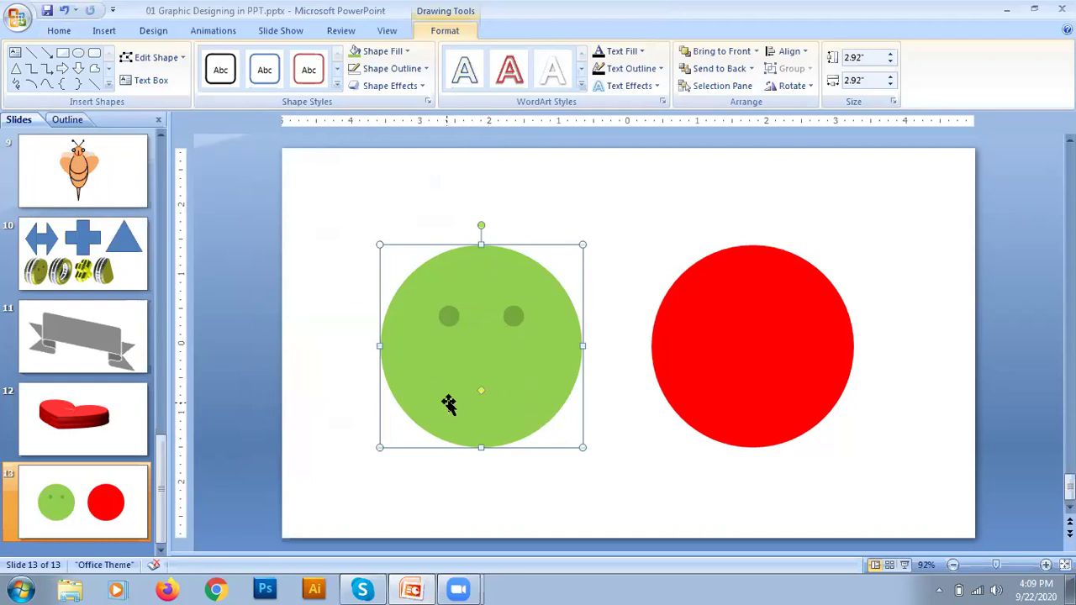
{"action": "left_click", "coordinate": [393, 69]}
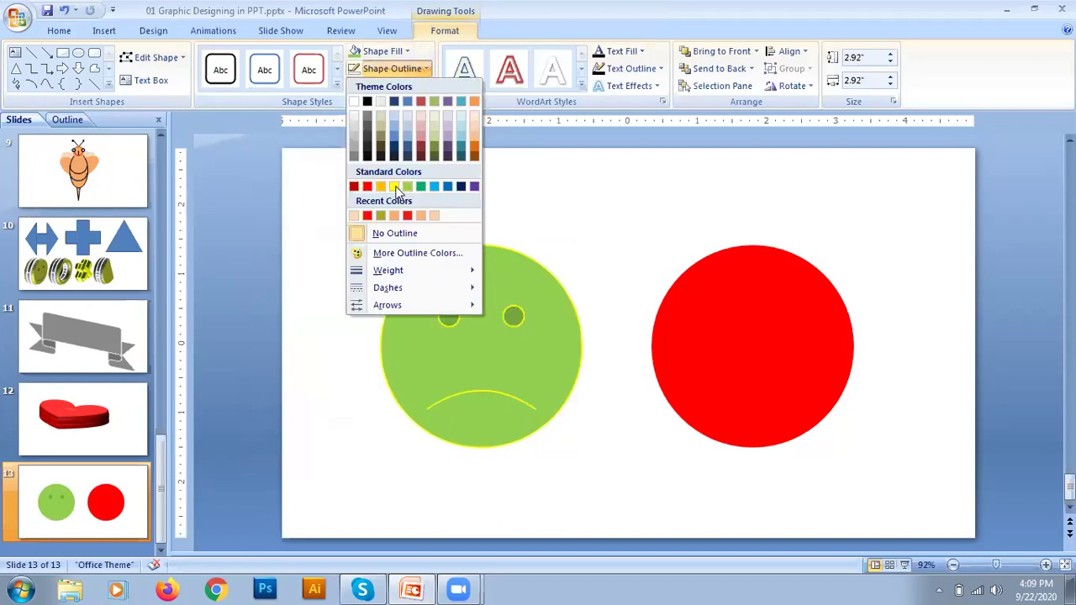
{"action": "left_click", "coordinate": [393, 186]}
{"action": "left_click", "coordinate": [585, 405]}
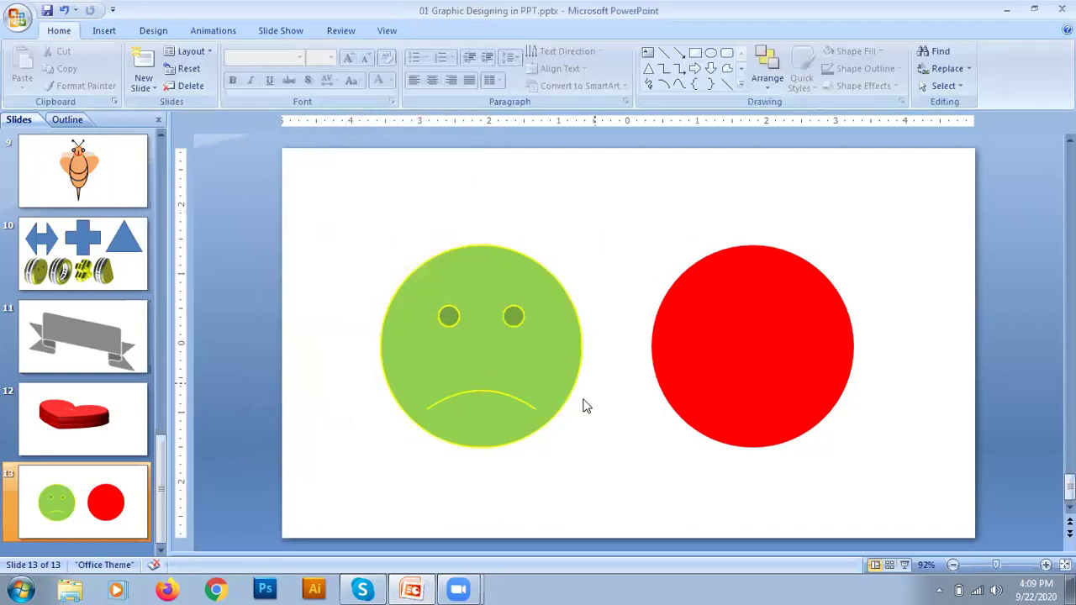
Step: Change the red circle's shape to the Smiley Face basic shape
{"action": "left_click", "coordinate": [751, 399]}
{"action": "left_click", "coordinate": [500, 373]}
{"action": "left_click", "coordinate": [787, 365]}
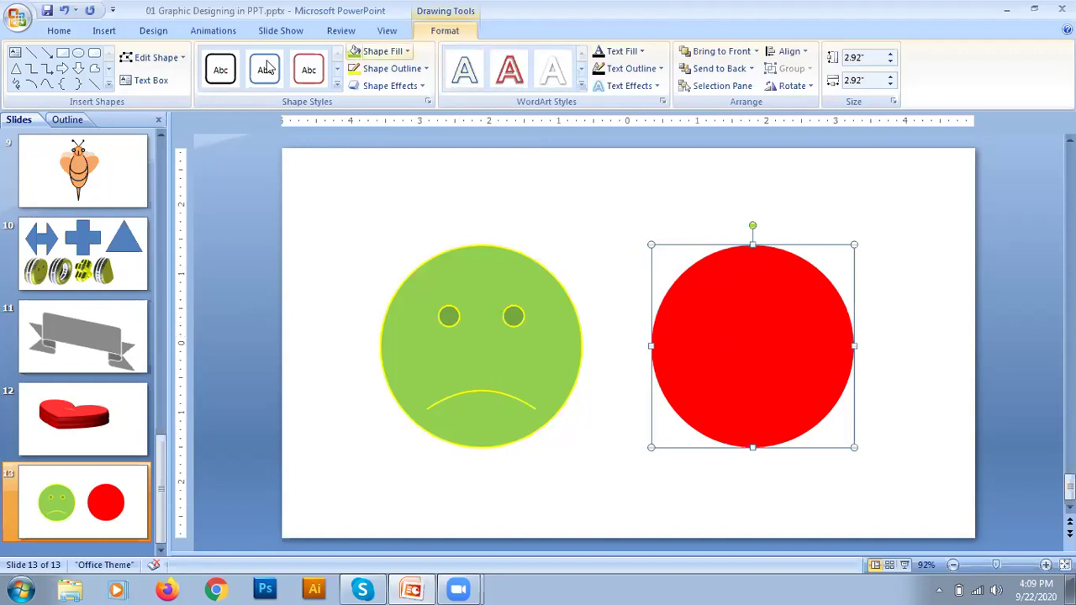
{"action": "left_click", "coordinate": [183, 59]}
{"action": "mouse_move", "coordinate": [160, 77]}
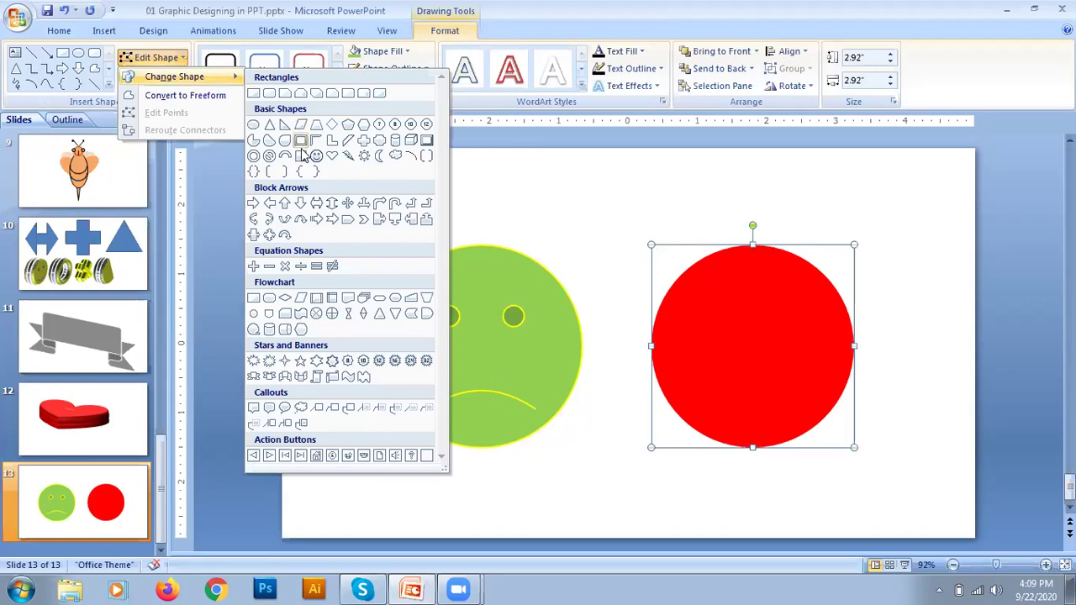
{"action": "left_click", "coordinate": [316, 156]}
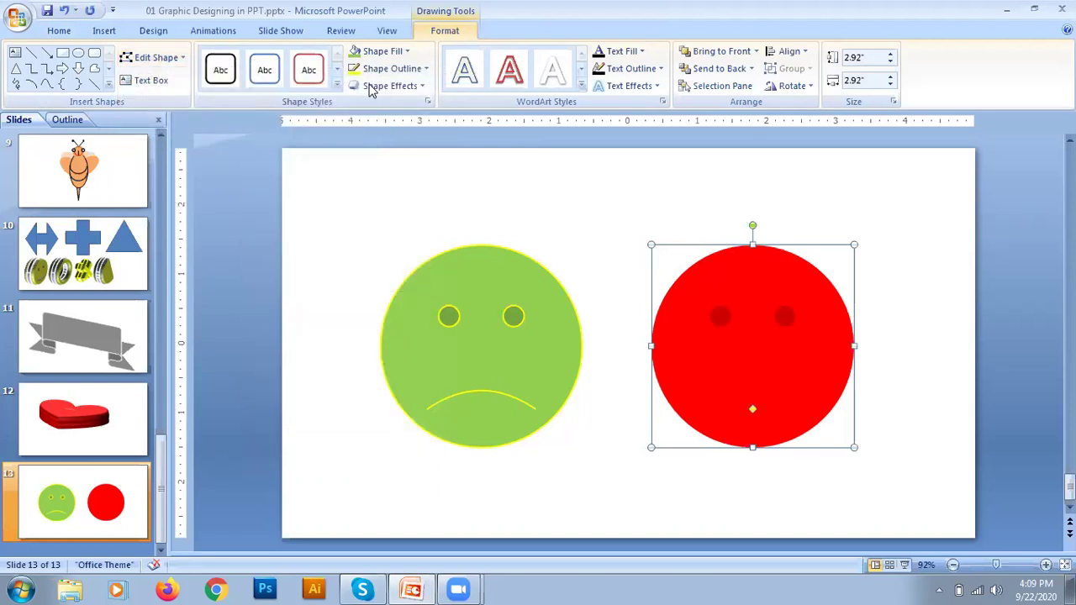
Step: Give the red smiley face a standard yellow outline
{"action": "left_click", "coordinate": [419, 69]}
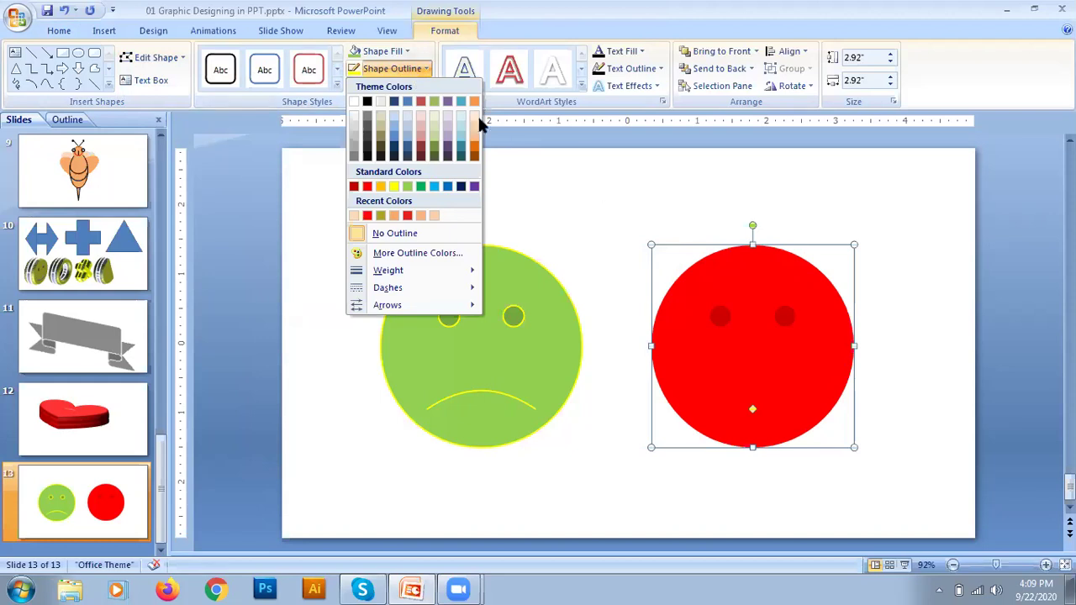
{"action": "left_click", "coordinate": [394, 186]}
{"action": "left_click", "coordinate": [894, 333]}
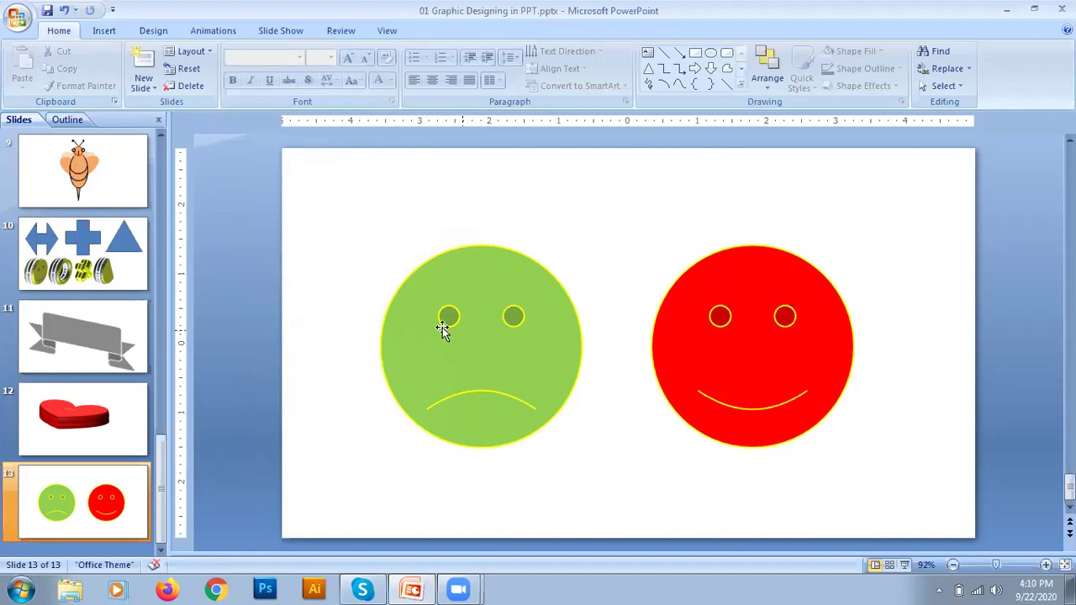
Step: Open the 3-D rotation settings for the green sad face and move the dialog clear of that face
{"action": "left_click", "coordinate": [473, 364]}
{"action": "right_click", "coordinate": [473, 362]}
{"action": "left_click", "coordinate": [517, 353]}
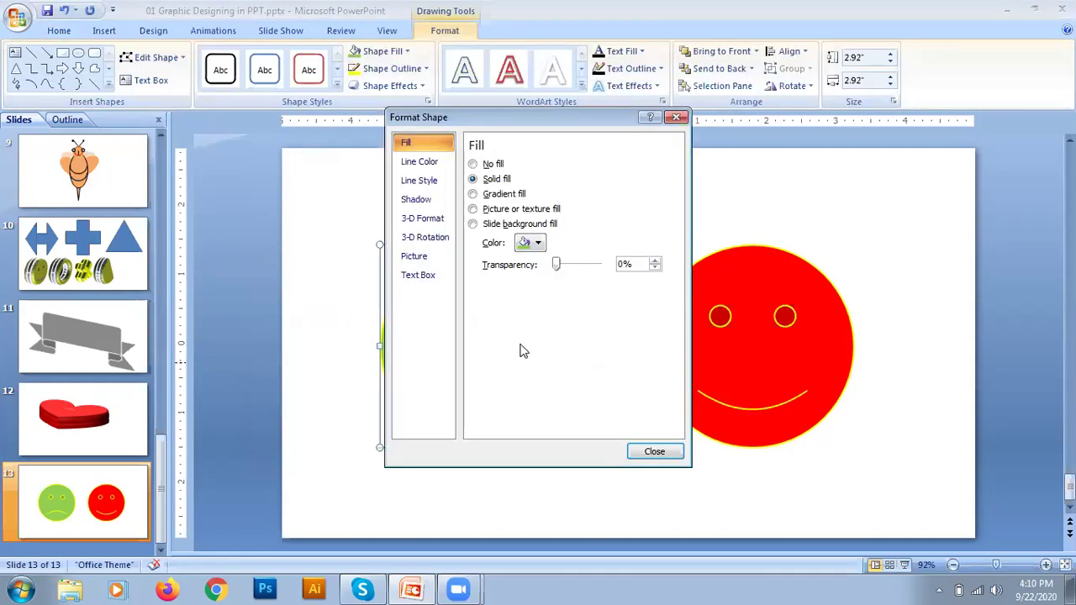
{"action": "left_click", "coordinate": [424, 240]}
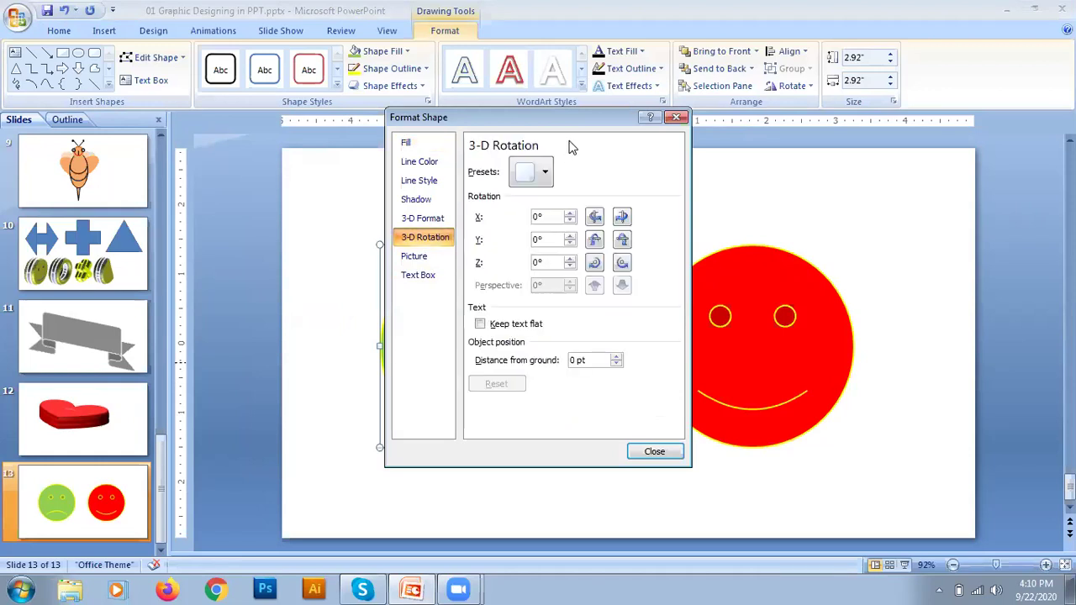
{"action": "left_click_drag", "start_coordinate": [562, 126], "coordinate": [871, 121]}
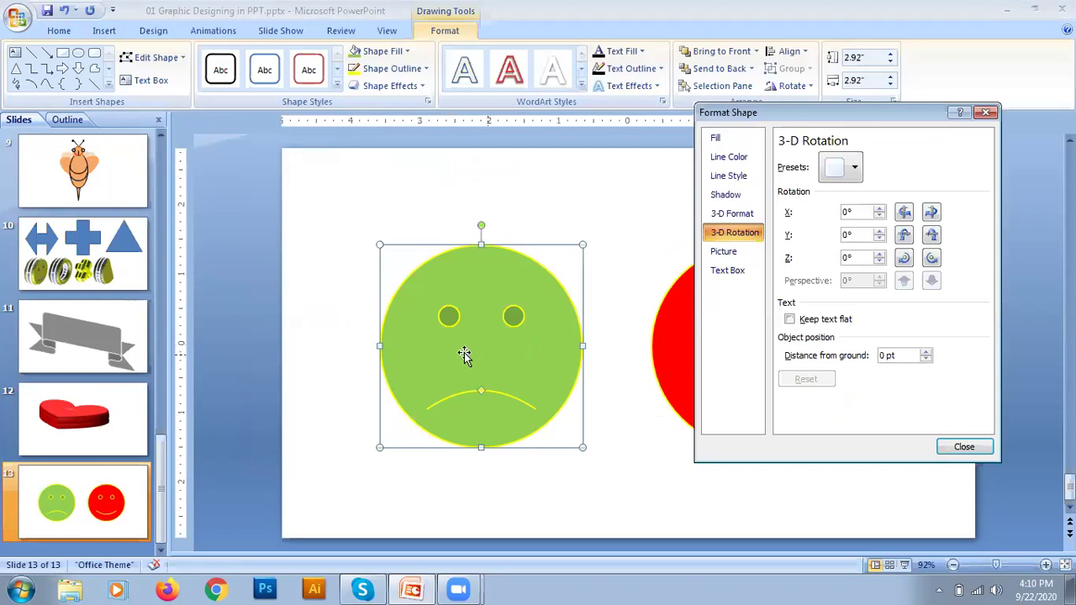
Step: Try several parallel 3-D rotation presets on the green face, ending with the one at X 26° and Y 18°
{"action": "left_click", "coordinate": [851, 170]}
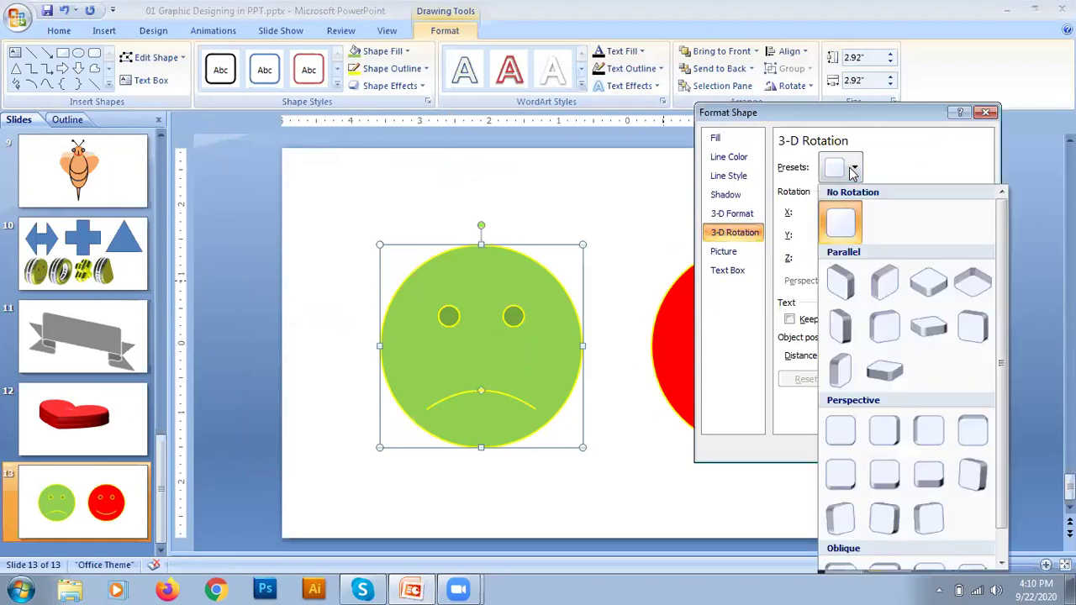
{"action": "left_click", "coordinate": [887, 290]}
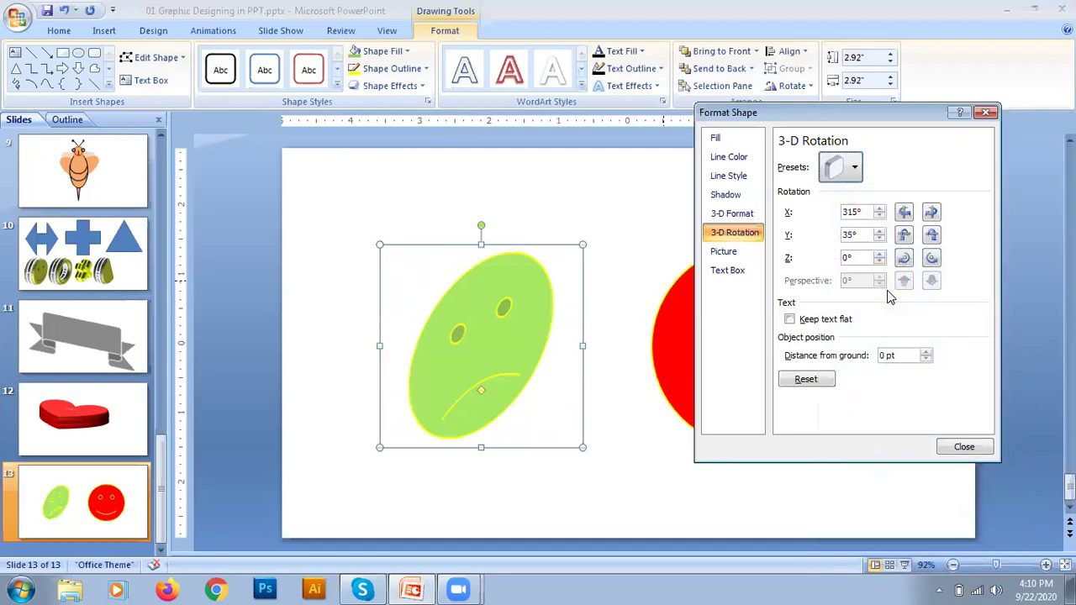
{"action": "left_click", "coordinate": [849, 170]}
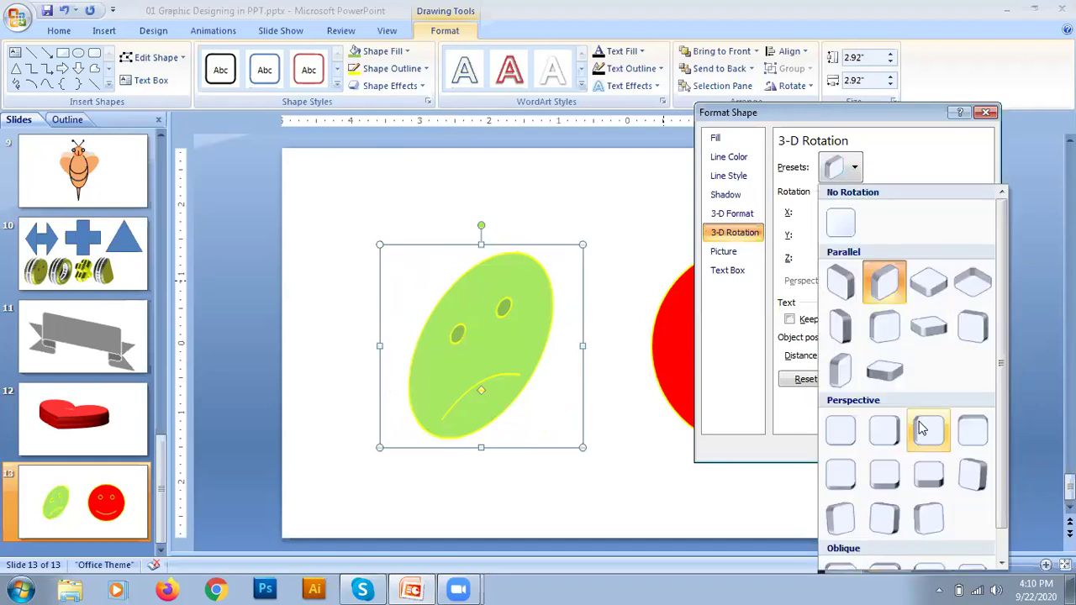
{"action": "left_click", "coordinate": [893, 338]}
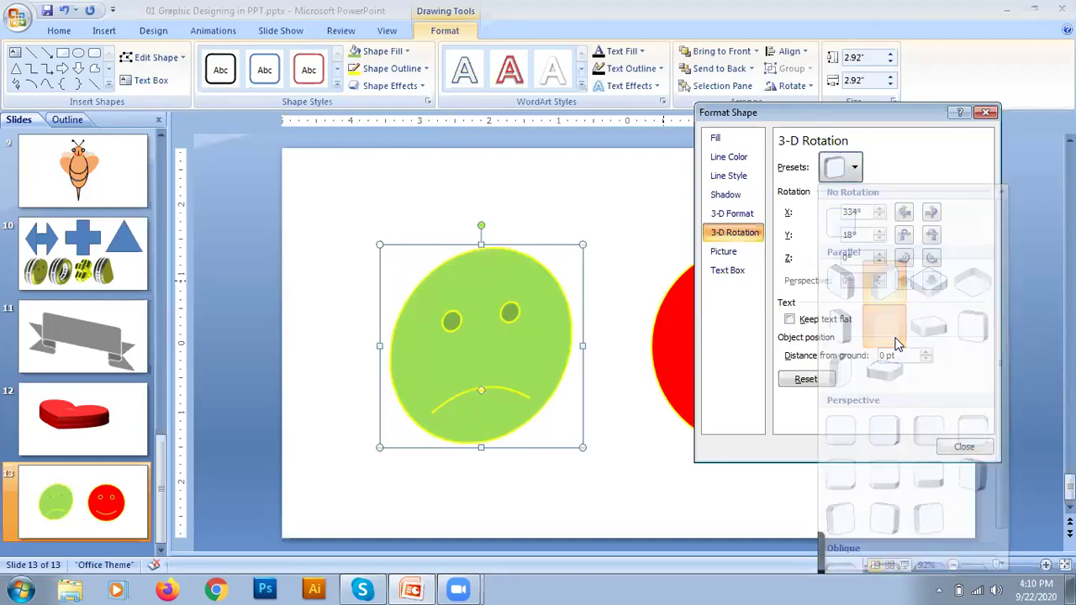
{"action": "left_click", "coordinate": [853, 168]}
{"action": "left_click", "coordinate": [851, 323]}
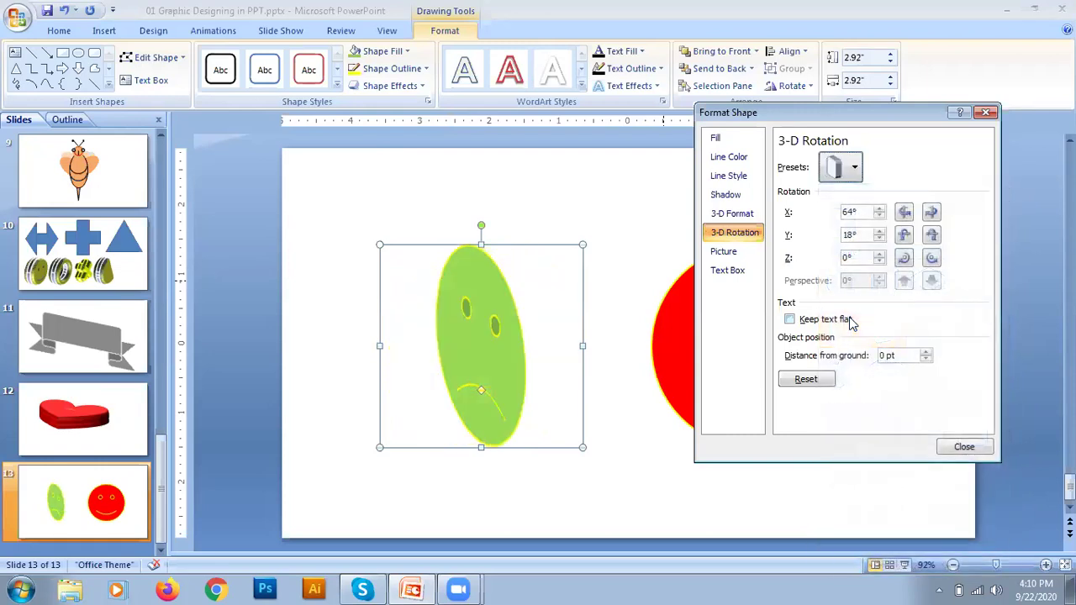
{"action": "left_click", "coordinate": [850, 176]}
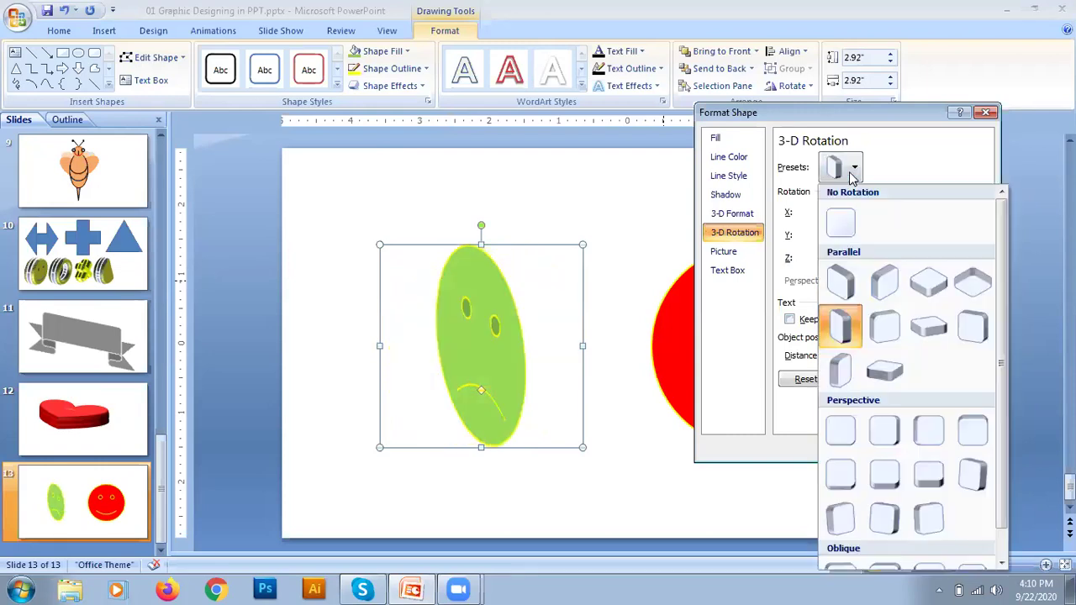
{"action": "left_click", "coordinate": [963, 317]}
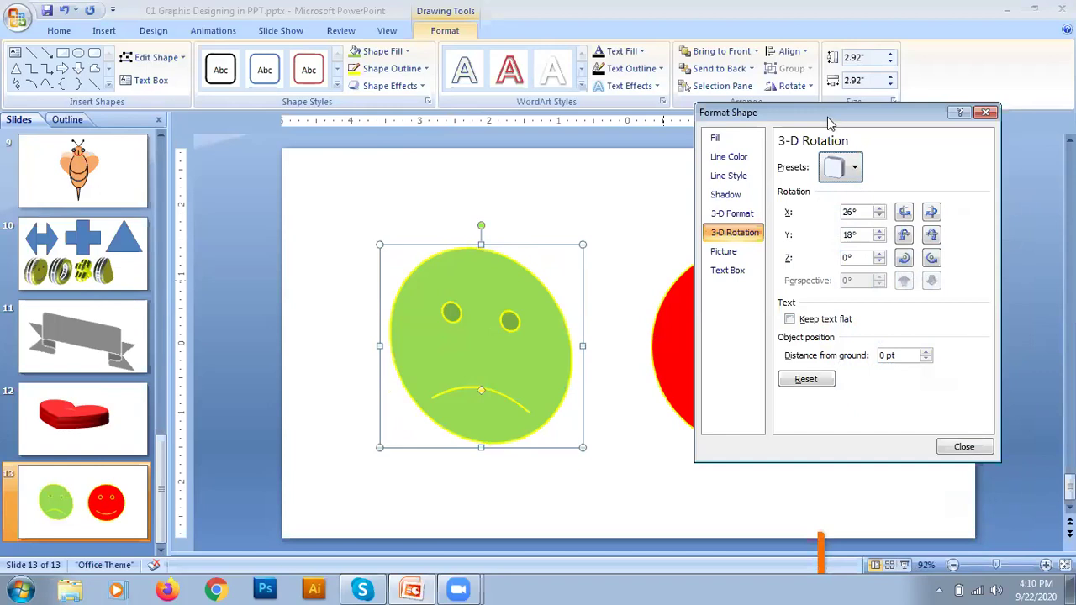
Step: Move the dialog off the red smiley face and give that face the parallel rotation preset with X 45° and Y 35°
{"action": "left_click_drag", "start_coordinate": [828, 122], "coordinate": [252, 126]}
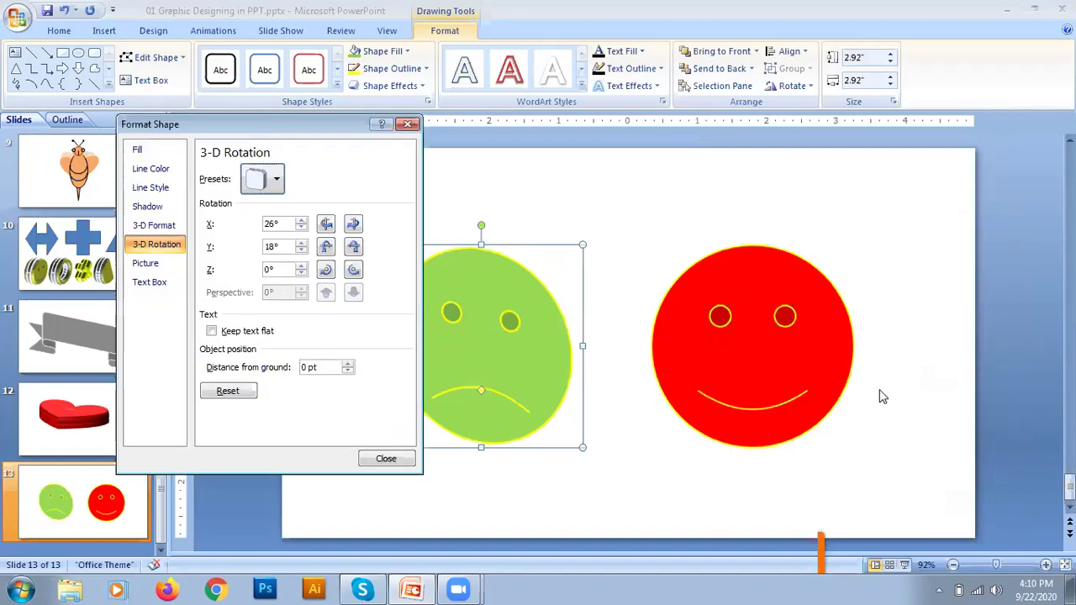
{"action": "left_click", "coordinate": [826, 363]}
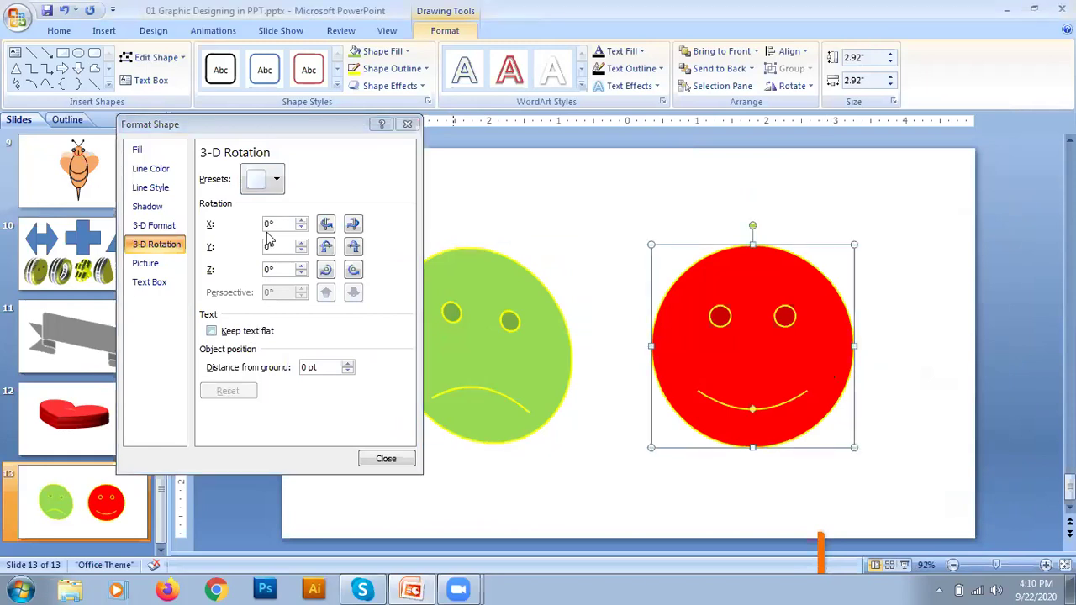
{"action": "left_click", "coordinate": [277, 180]}
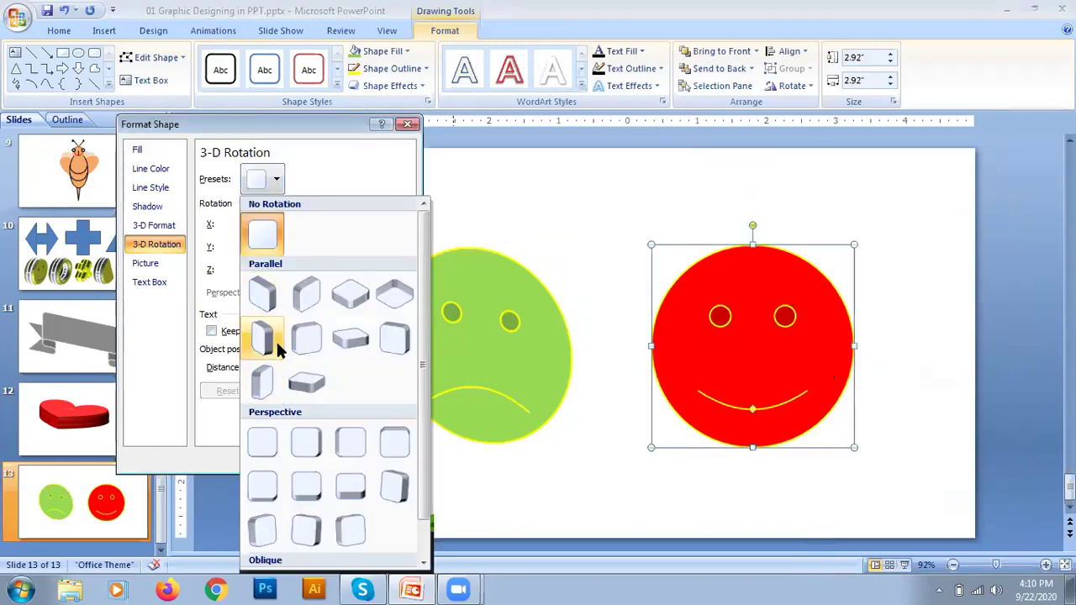
{"action": "left_click", "coordinate": [267, 301]}
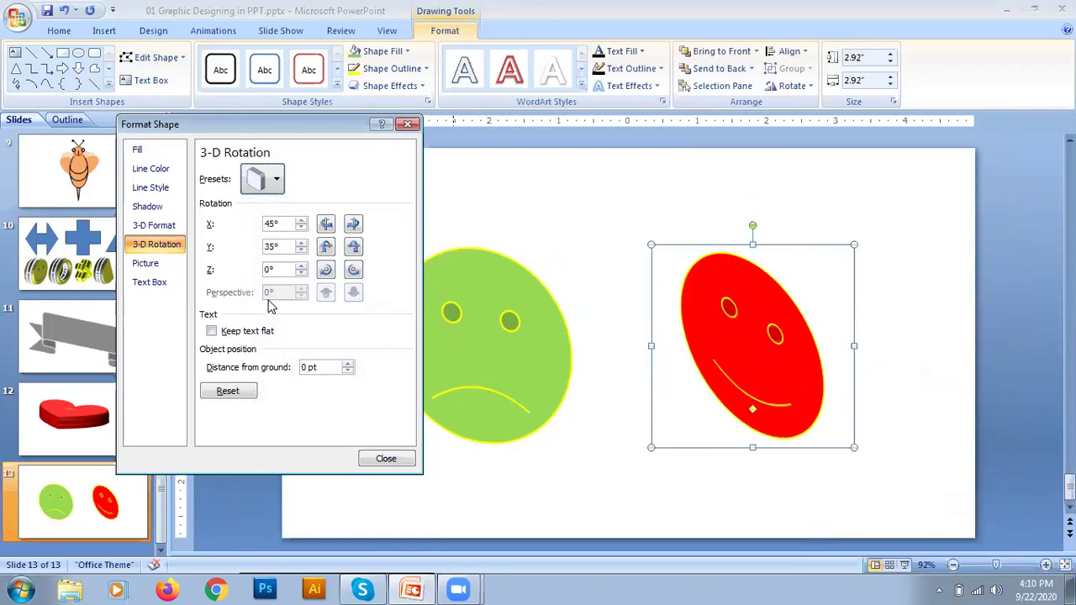
Step: Apply the first parallel rotation preset, X 45° and Y 35°, to the green sad face
{"action": "left_click", "coordinate": [518, 346]}
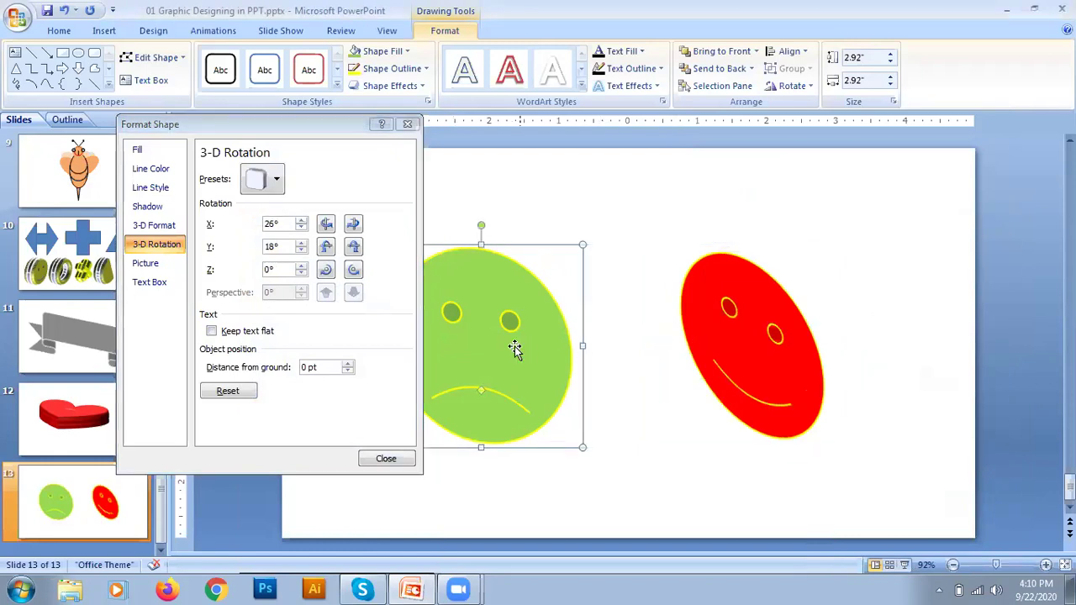
{"action": "left_click", "coordinate": [274, 182]}
{"action": "left_click", "coordinate": [267, 291]}
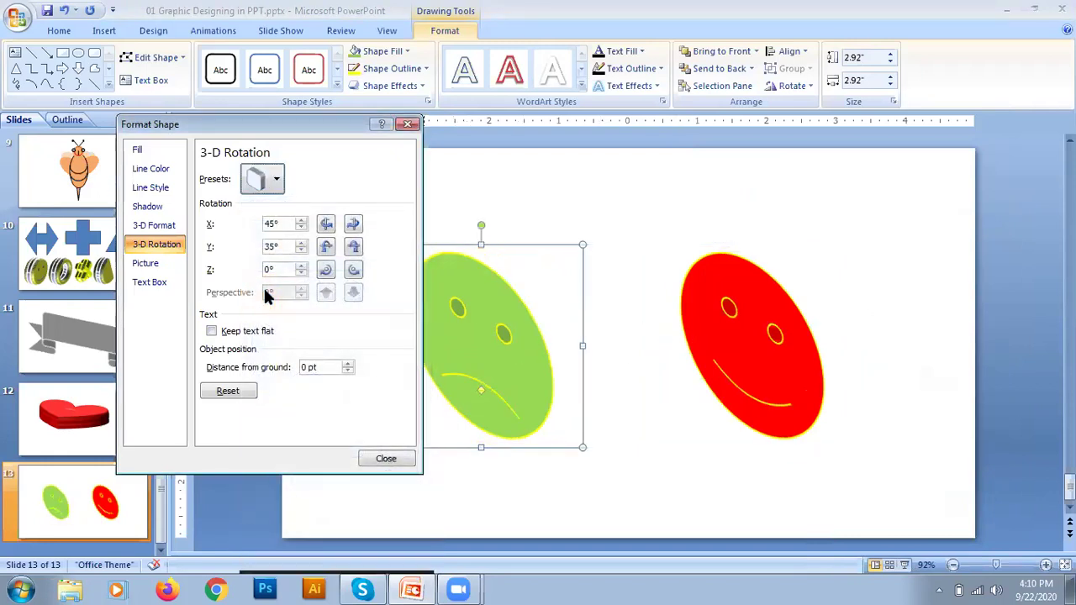
Step: Try turning the green face about the X axis in both directions, ending at X 45°, Y 35° and Z 360°
{"action": "left_click", "coordinate": [353, 225]}
{"action": "left_click", "coordinate": [333, 226]}
{"action": "left_click", "coordinate": [326, 224]}
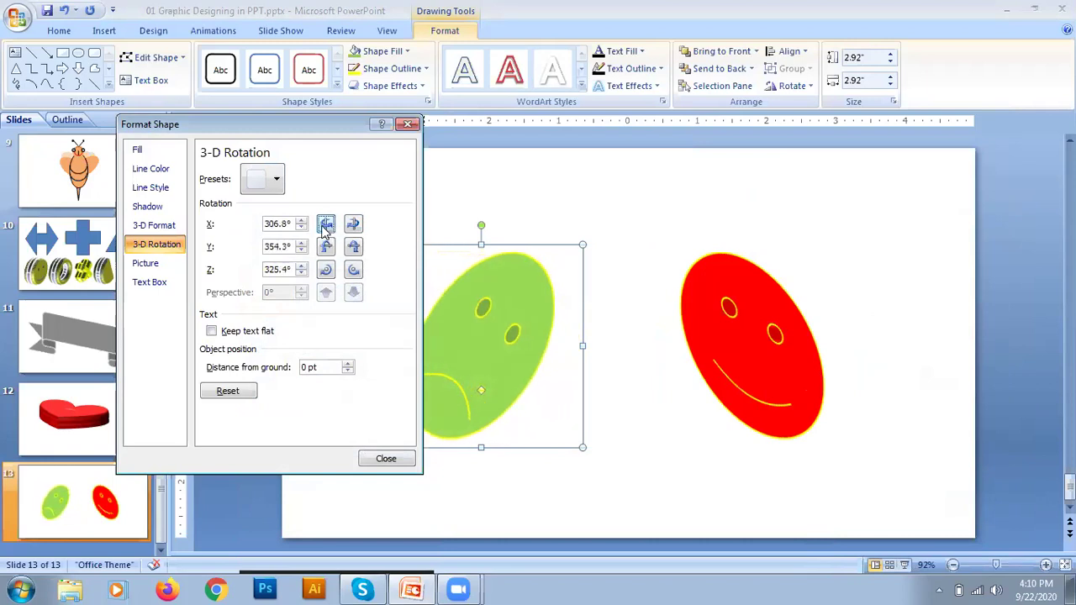
{"action": "left_click", "coordinate": [353, 225]}
{"action": "left_click", "coordinate": [353, 225]}
{"action": "left_click", "coordinate": [353, 225]}
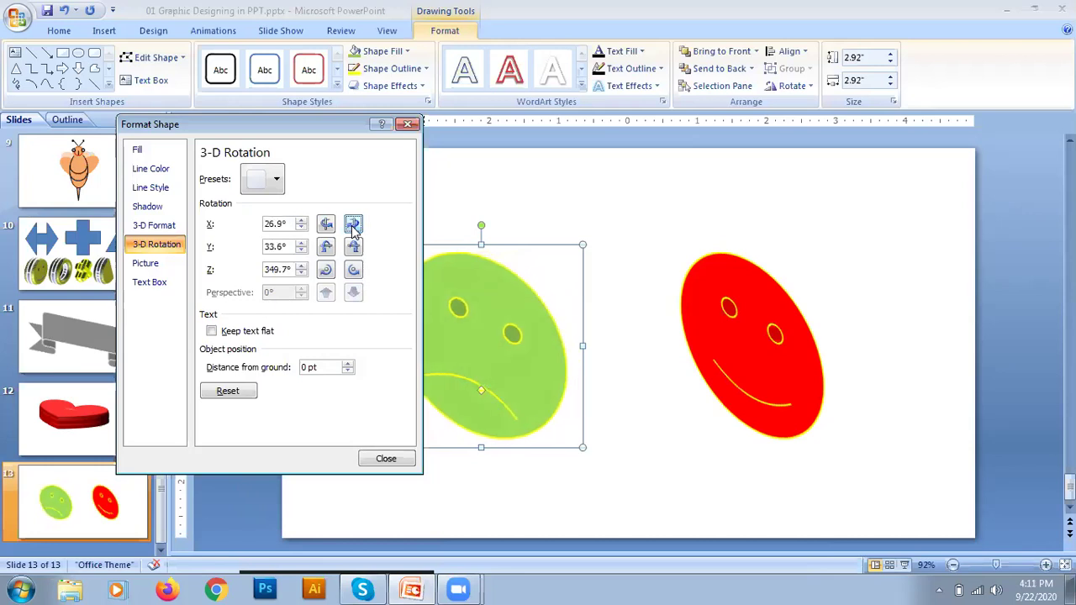
{"action": "left_click", "coordinate": [697, 327]}
{"action": "left_click", "coordinate": [479, 330]}
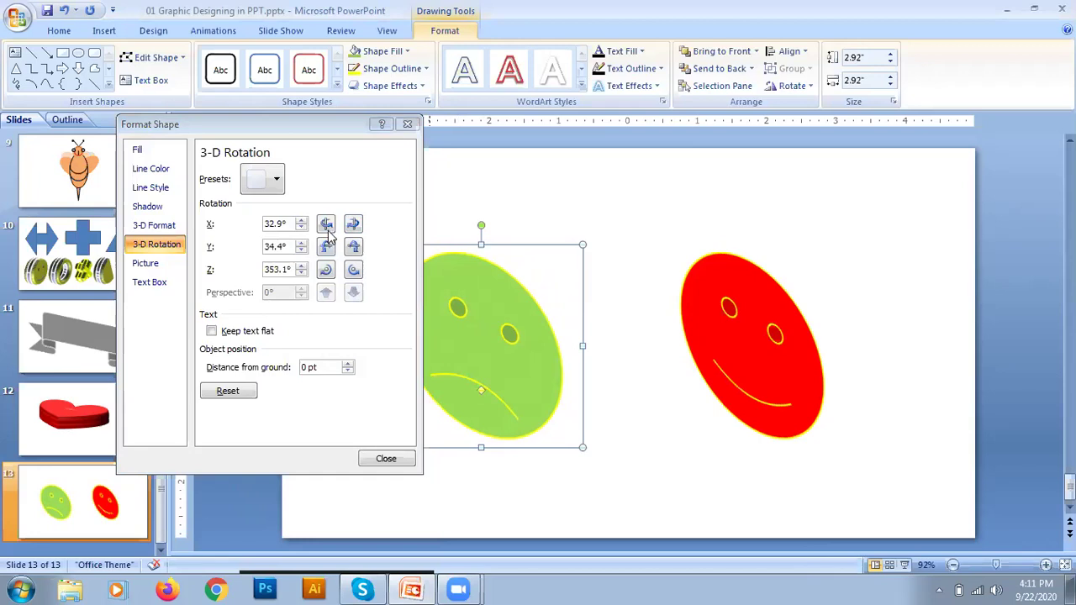
{"action": "left_click", "coordinate": [353, 225]}
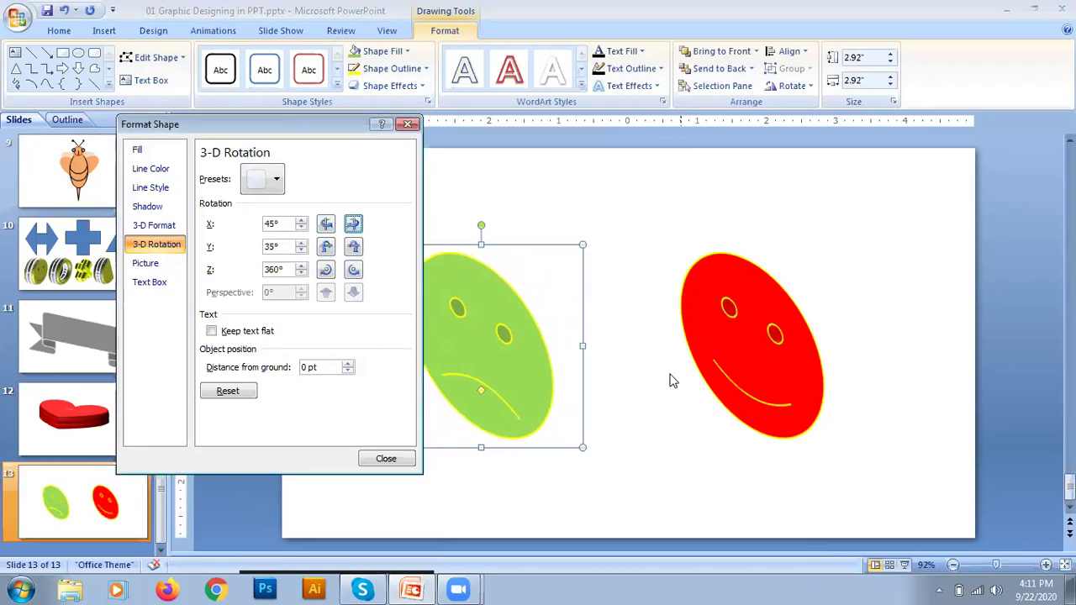
Step: Move the green face toward the red one and the red face toward the green one until they sit side by side
{"action": "left_click", "coordinate": [553, 378]}
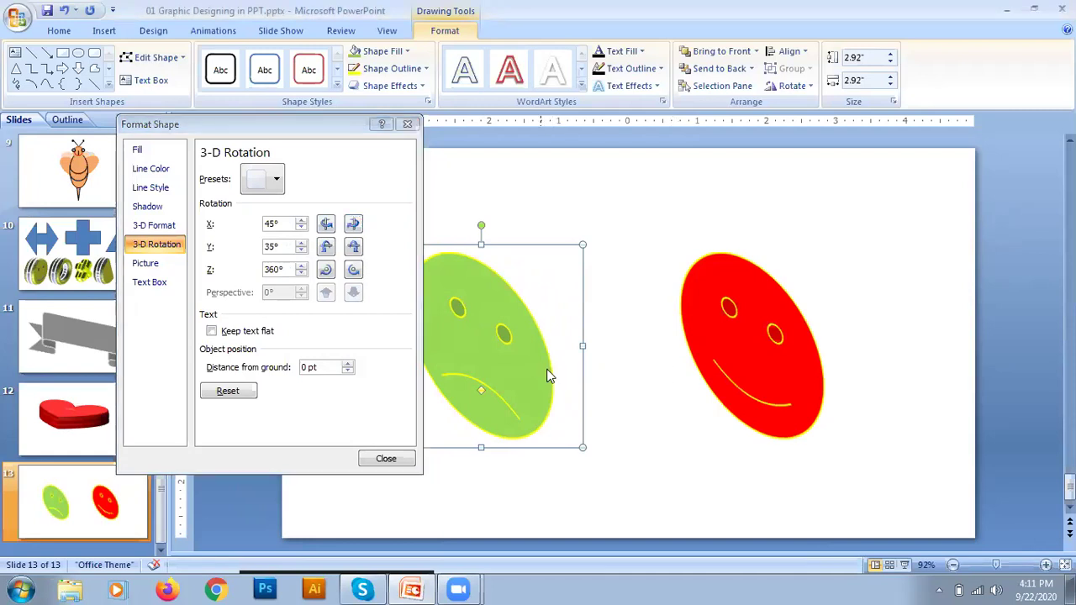
{"action": "left_click", "coordinate": [497, 378]}
{"action": "left_click_drag", "start_coordinate": [497, 376], "coordinate": [589, 377]}
{"action": "left_click_drag", "start_coordinate": [751, 377], "coordinate": [710, 379]}
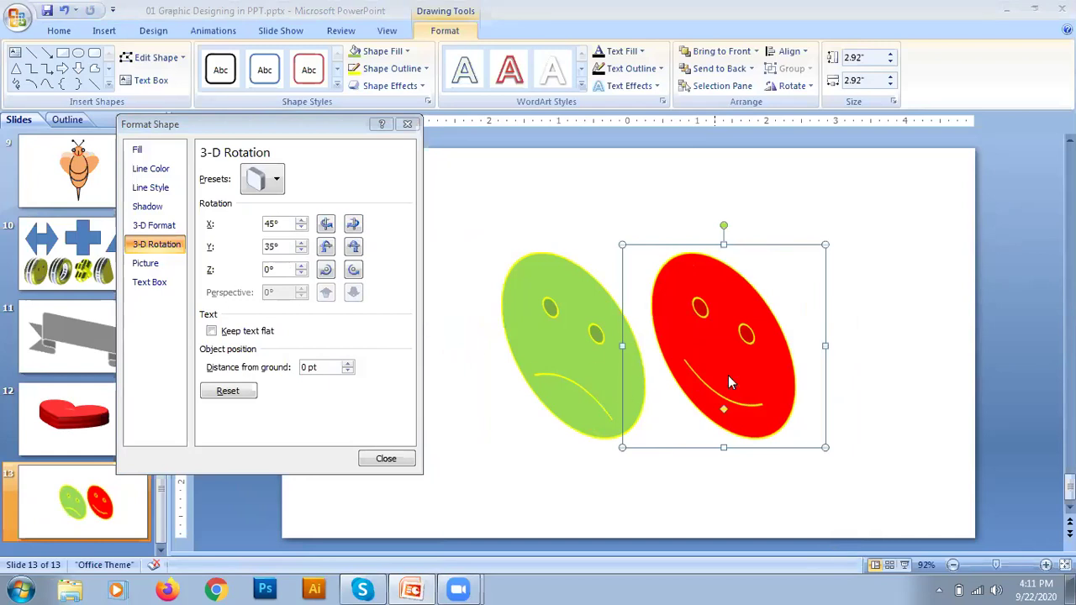
Step: Apply the first top bevel preset, 6 pt wide and 6 pt high, to the green sad face
{"action": "left_click", "coordinate": [574, 363]}
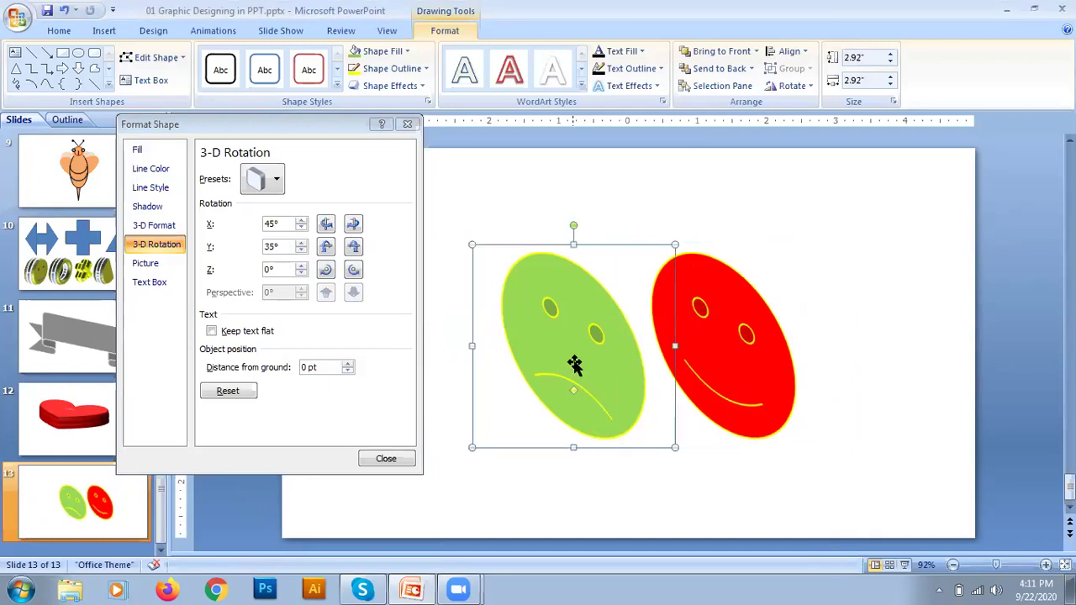
{"action": "left_click", "coordinate": [162, 230]}
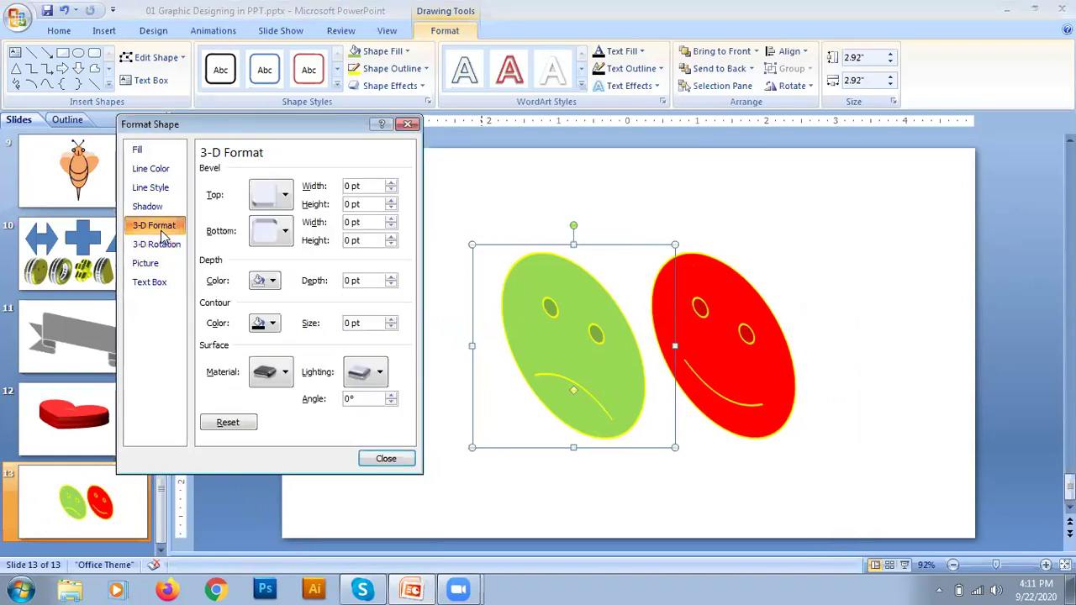
{"action": "left_click", "coordinate": [285, 199]}
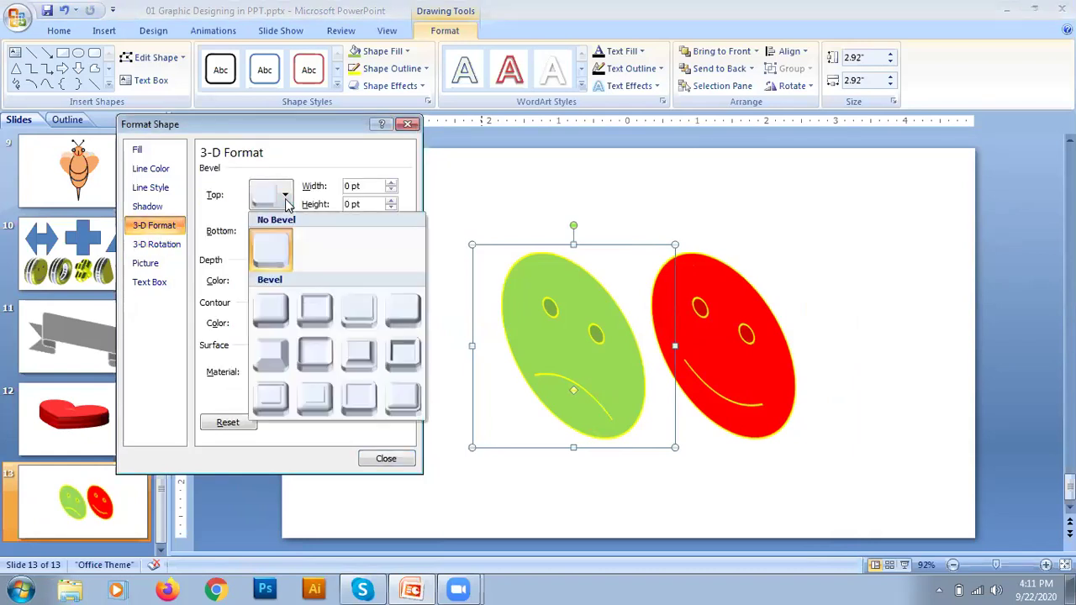
{"action": "left_click", "coordinate": [284, 316]}
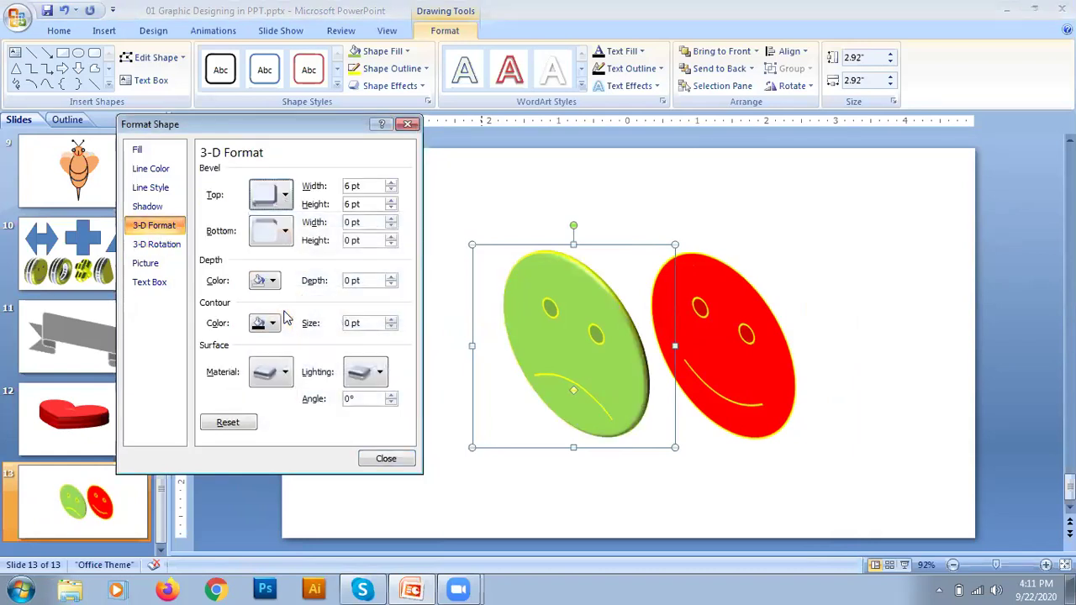
Step: Apply the first bevel preset, 6 pt wide and 6 pt high, to both the top and bottom of the red face
{"action": "left_click", "coordinate": [754, 361]}
{"action": "left_click", "coordinate": [284, 196]}
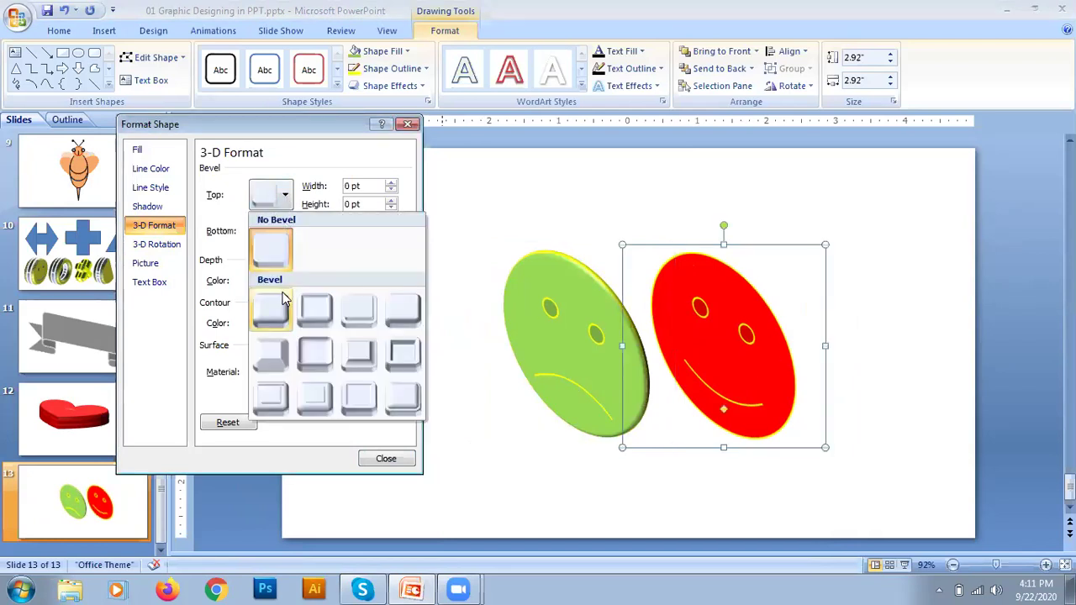
{"action": "left_click", "coordinate": [284, 303]}
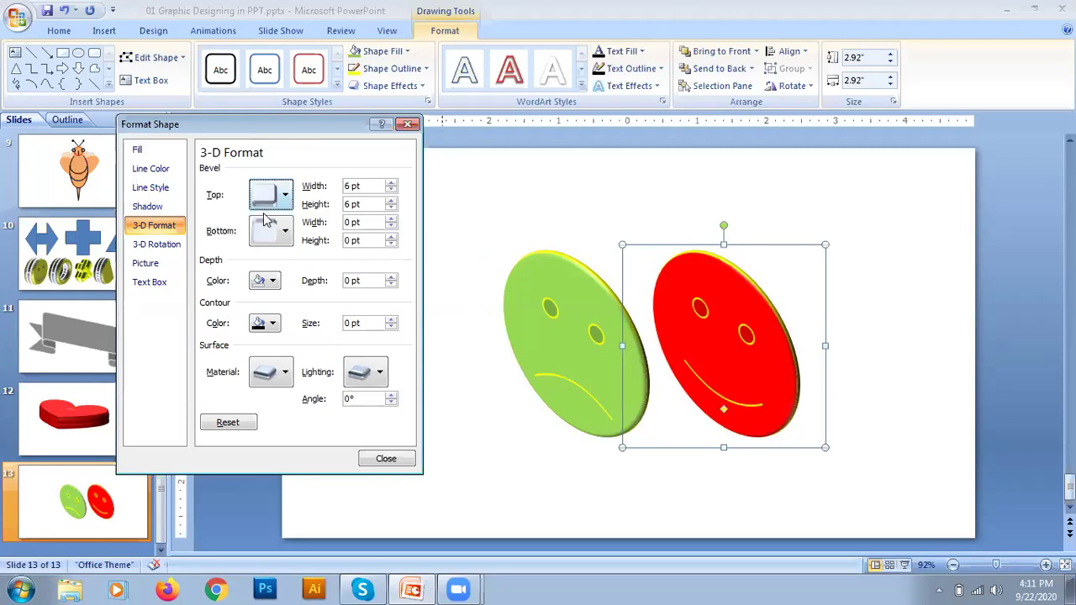
{"action": "left_click", "coordinate": [285, 233]}
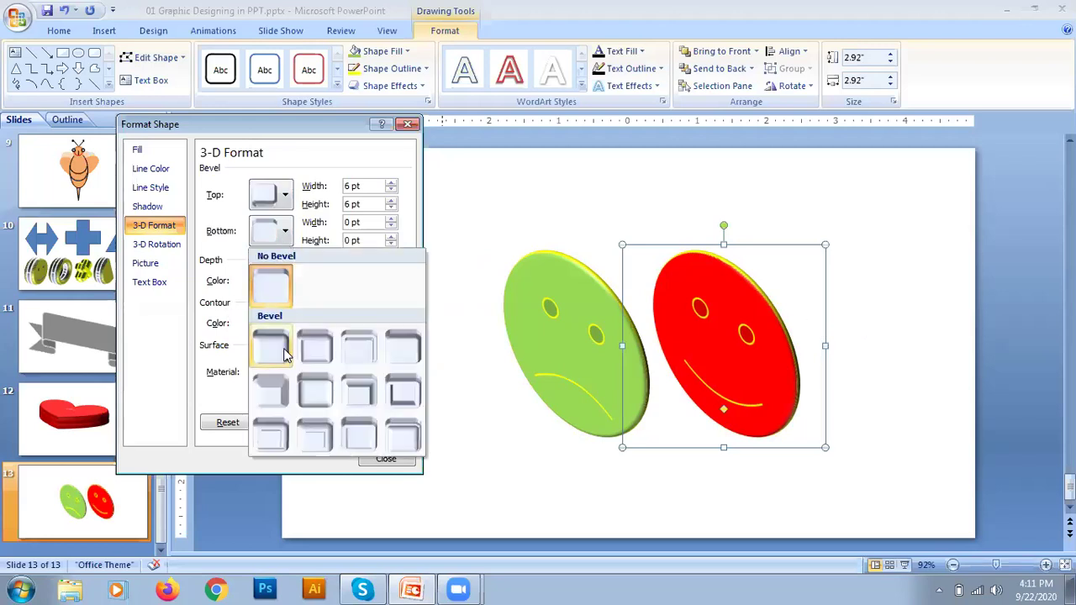
{"action": "left_click", "coordinate": [284, 353]}
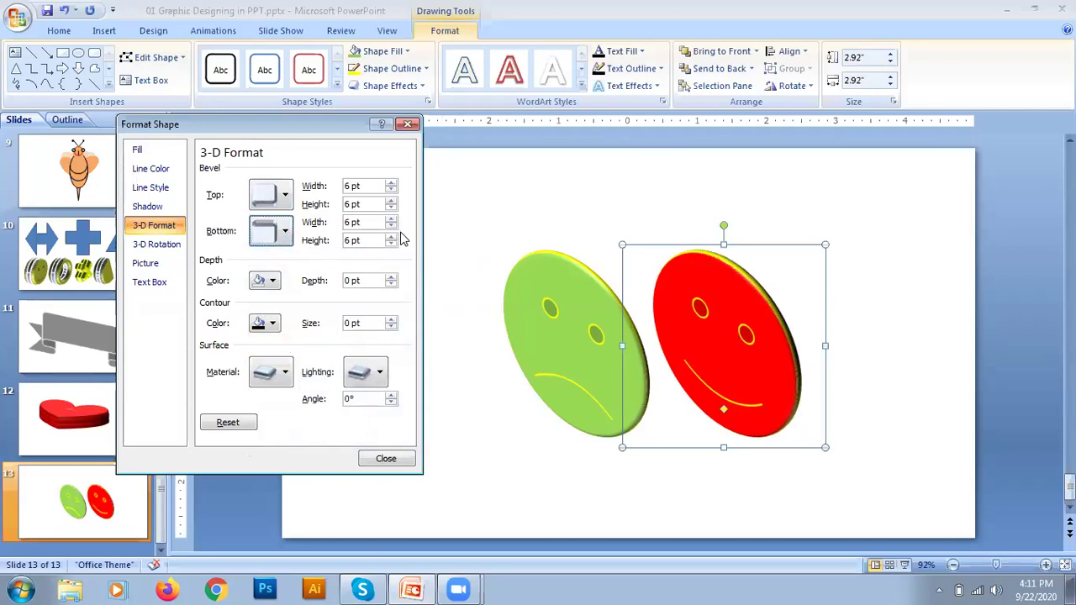
Step: Apply the first bottom bevel preset, 6 pt wide and 6 pt high, to the green sad face
{"action": "left_click", "coordinate": [599, 297]}
{"action": "left_click", "coordinate": [285, 232]}
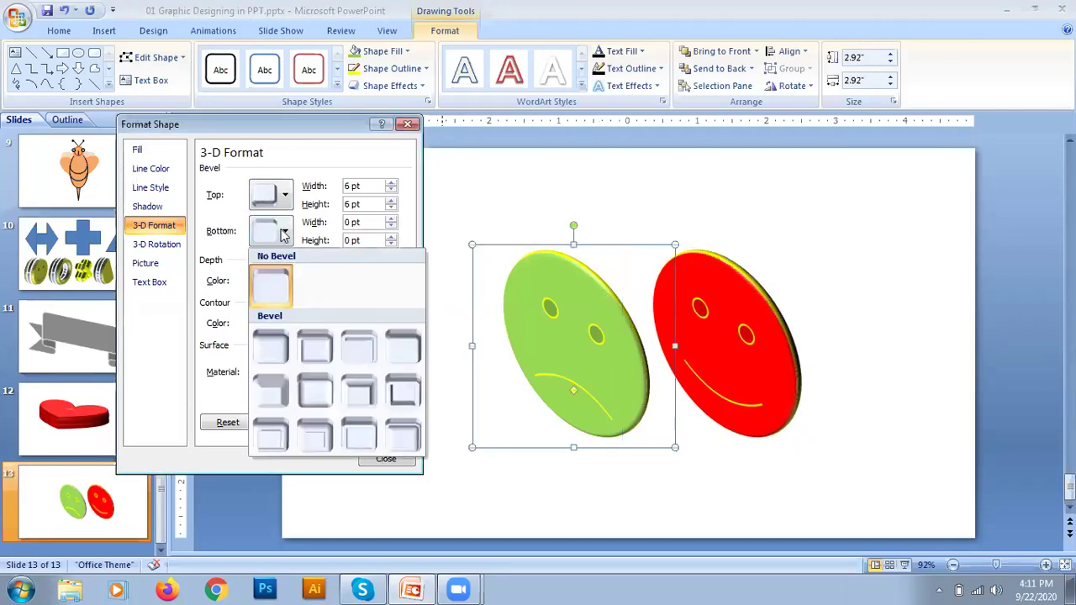
{"action": "left_click", "coordinate": [271, 346]}
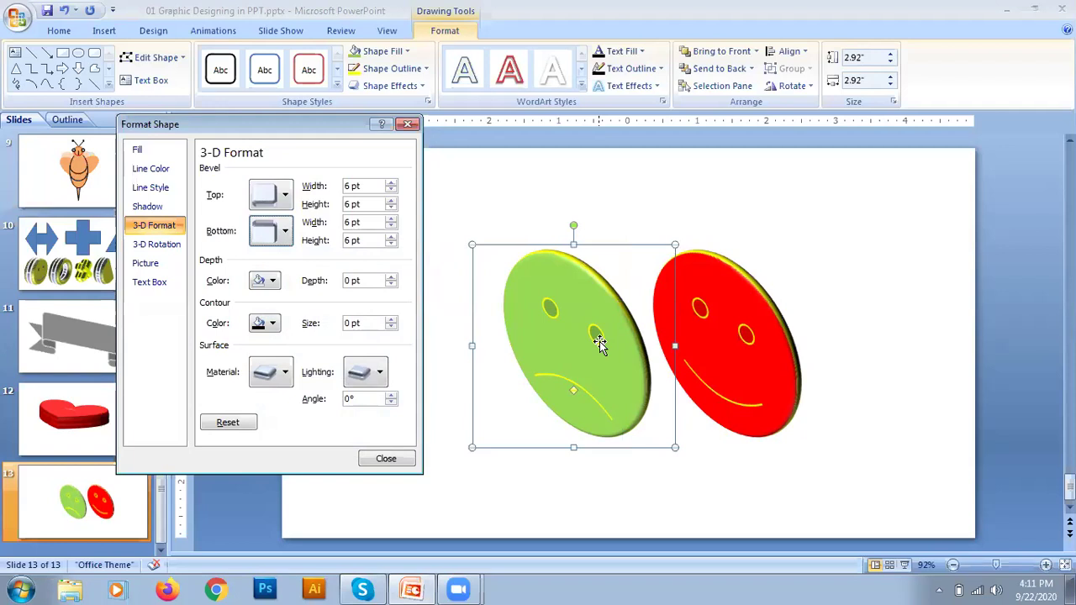
Step: Try to enter a negative X angle in the green sad face's 3-D rotation settings
{"action": "left_click", "coordinate": [712, 442]}
{"action": "left_click", "coordinate": [606, 407]}
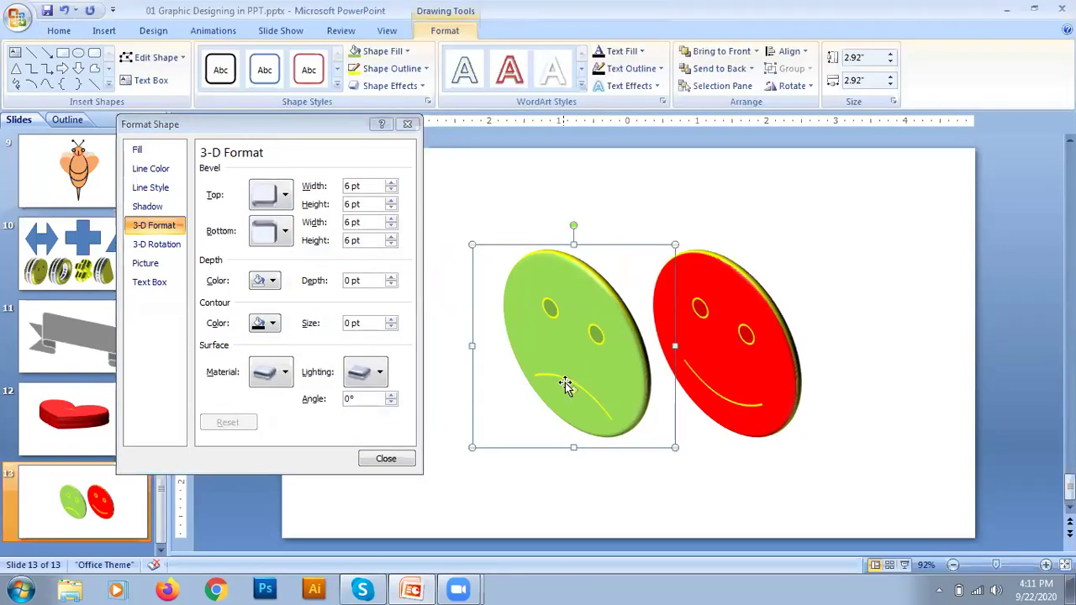
{"action": "left_click", "coordinate": [152, 243]}
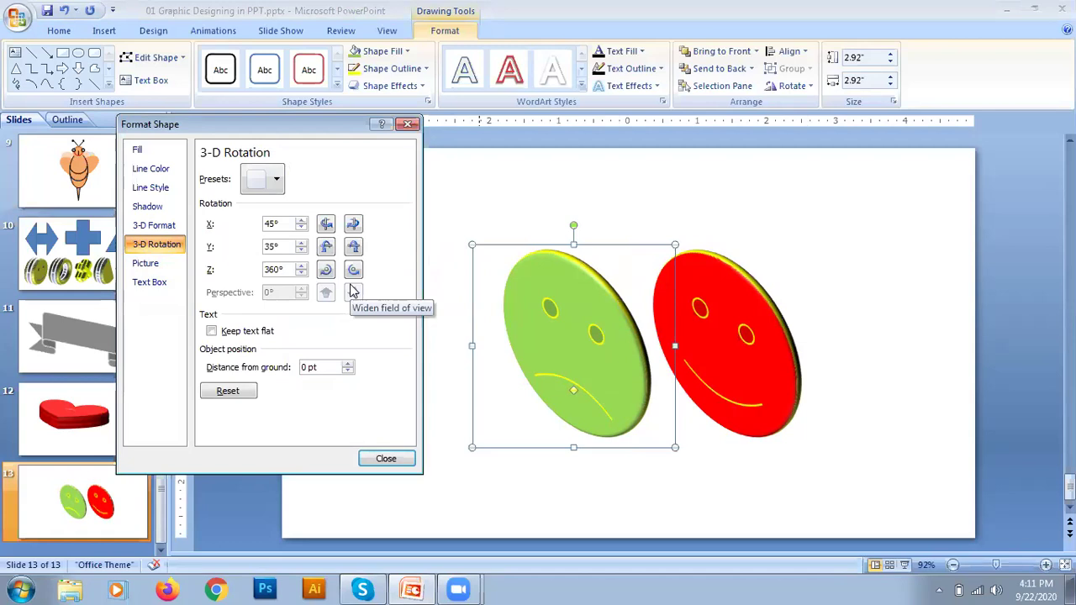
{"action": "key", "text": "minus"}
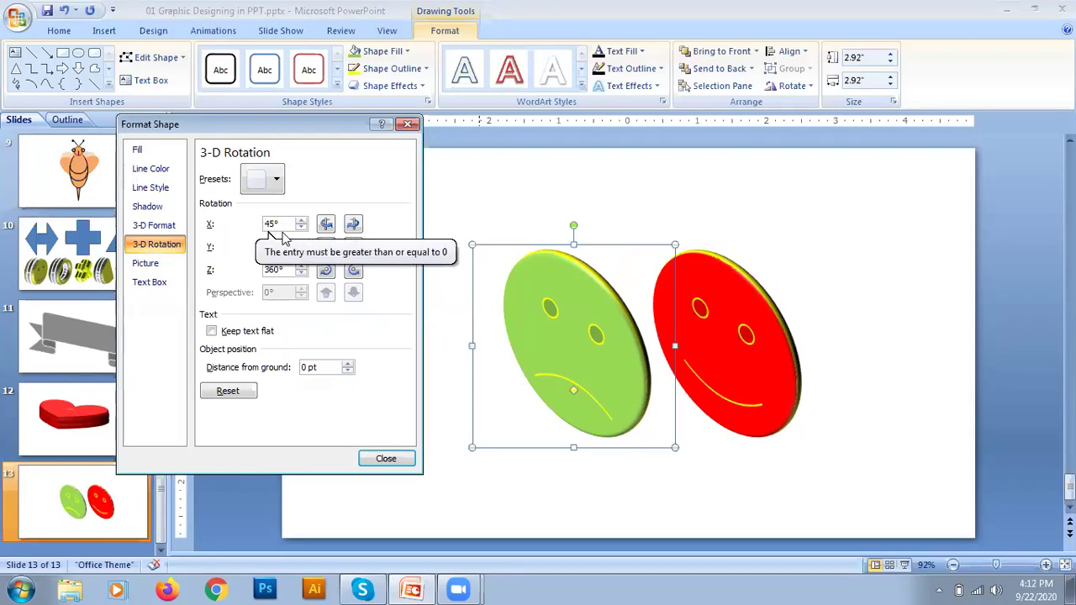
{"action": "key", "text": "minus"}
{"action": "left_click", "coordinate": [293, 269]}
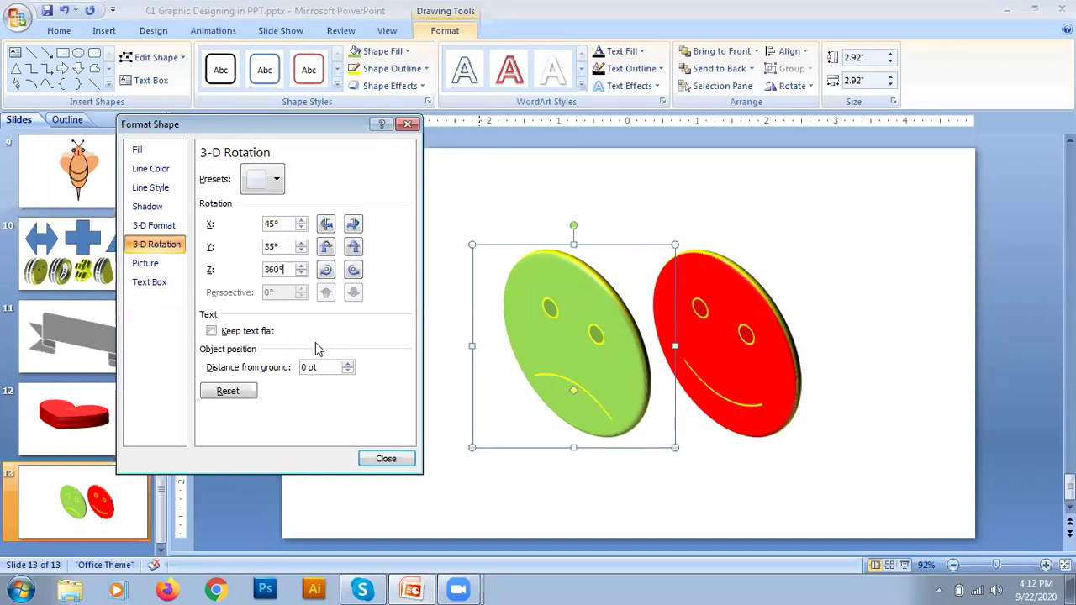
Step: Apply the Parallel 3-D rotation preset that begins the third row to the green sad face
{"action": "left_click", "coordinate": [276, 182]}
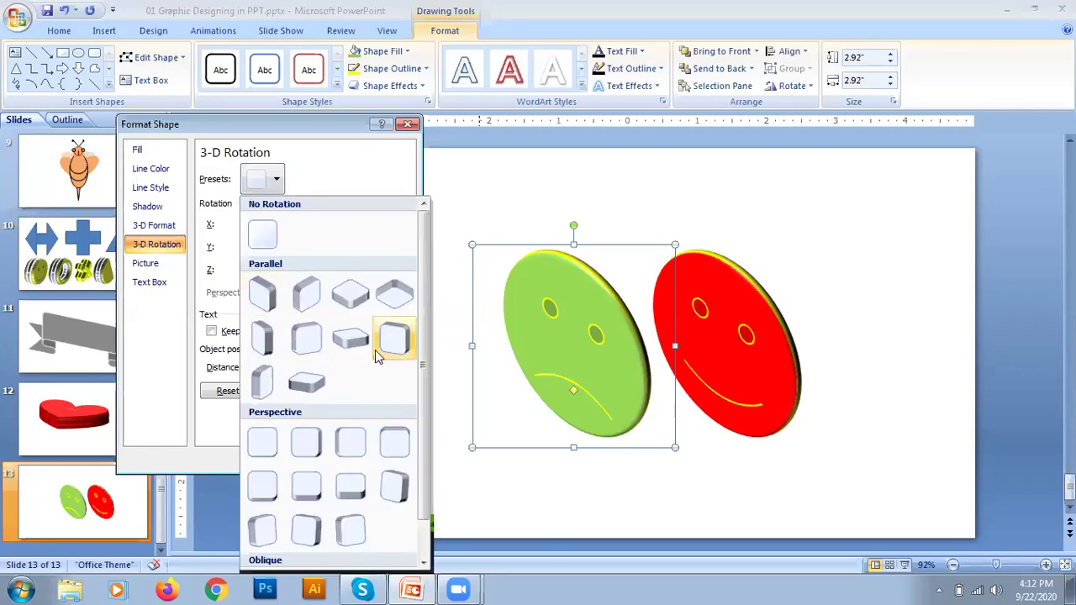
{"action": "left_click", "coordinate": [275, 388]}
{"action": "left_click", "coordinate": [813, 288]}
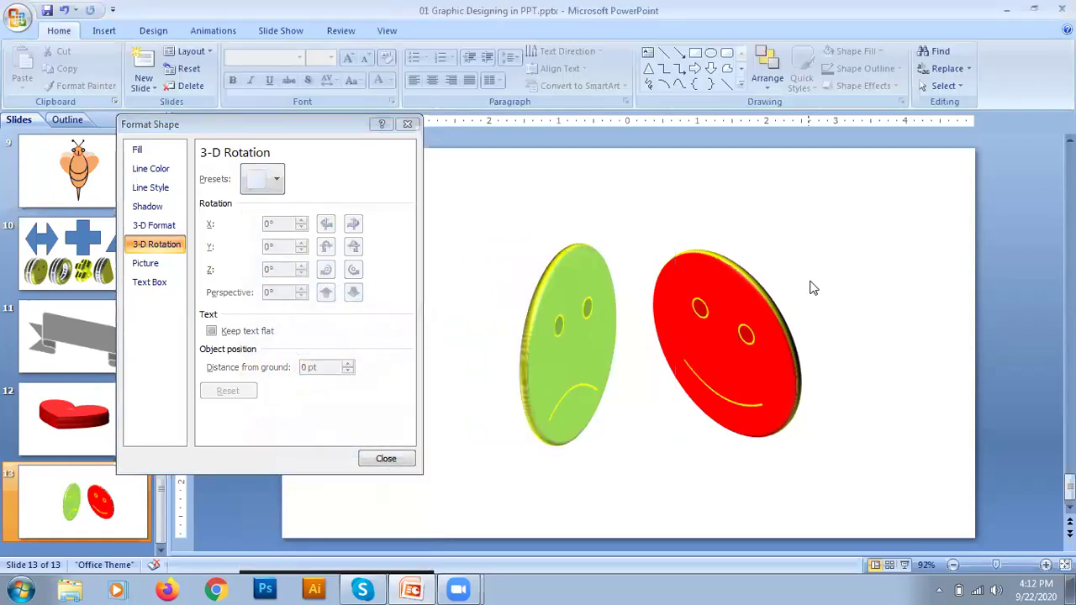
Step: Apply the second Parallel 3-D rotation preset to the green sad face and move it slightly away from the red face
{"action": "left_click", "coordinate": [605, 337]}
{"action": "left_click", "coordinate": [277, 181]}
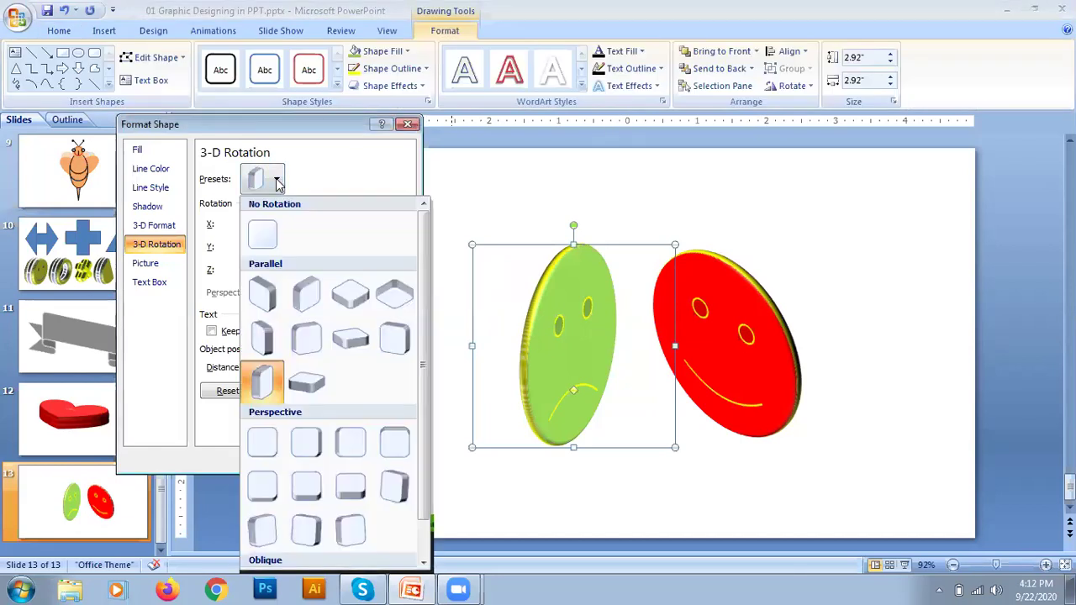
{"action": "left_click", "coordinate": [304, 303]}
{"action": "left_click", "coordinate": [830, 292]}
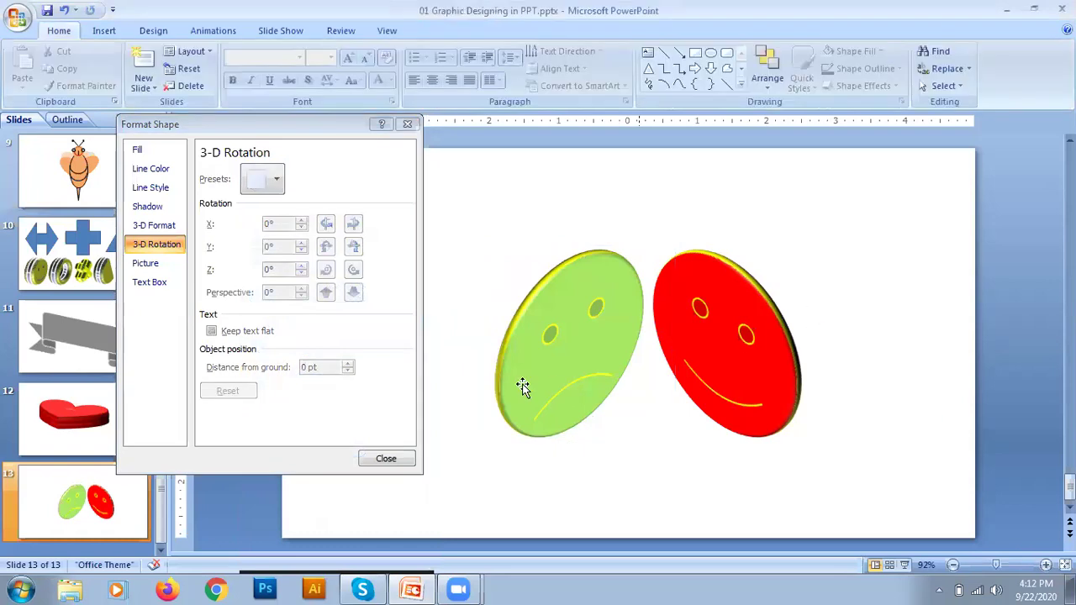
{"action": "left_click", "coordinate": [560, 358]}
{"action": "left_click", "coordinate": [386, 458]}
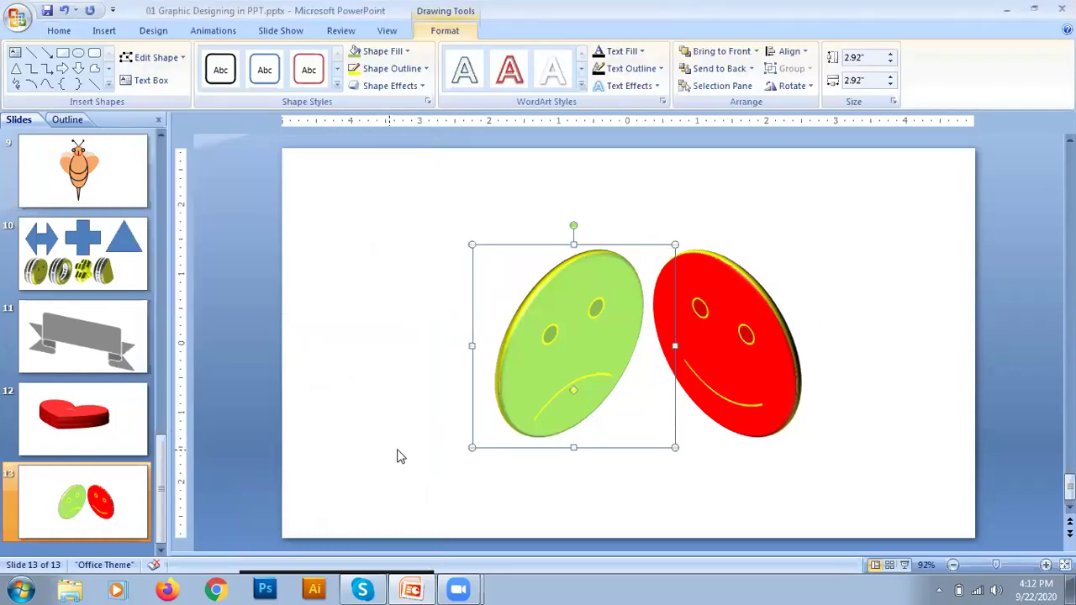
{"action": "left_click_drag", "start_coordinate": [583, 368], "coordinate": [559, 337]}
{"action": "left_click", "coordinate": [822, 363]}
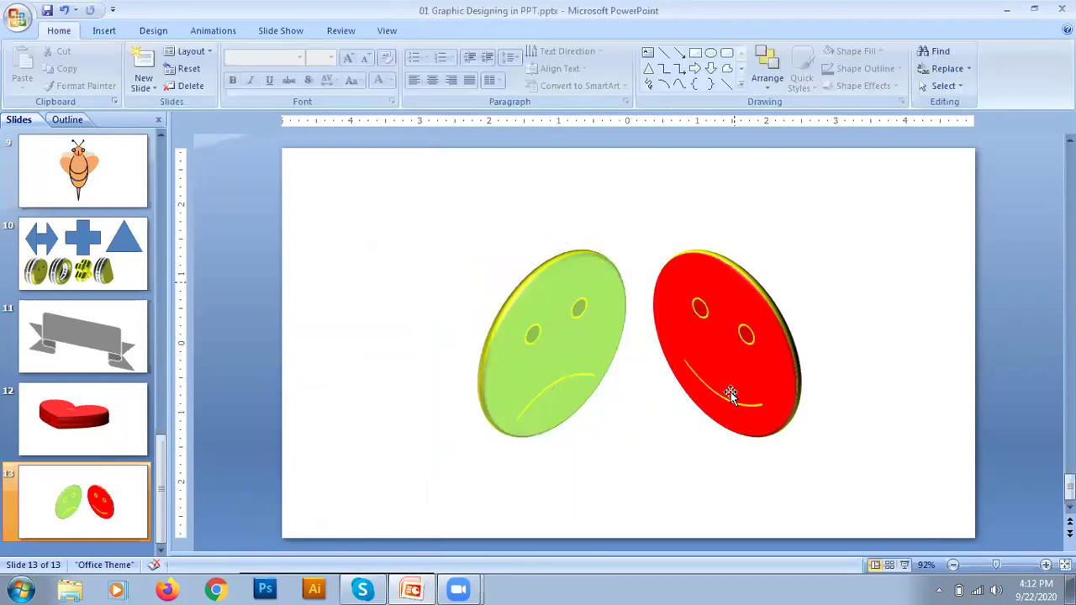
Step: Set the green sad face's bottom bevel width to 10.5 pt
{"action": "left_click", "coordinate": [549, 350]}
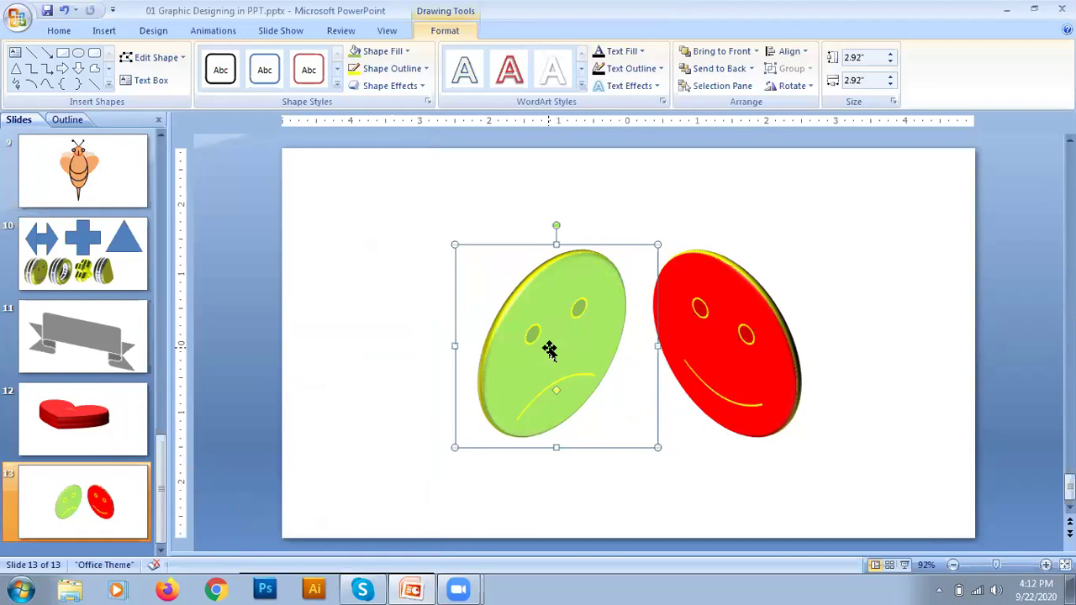
{"action": "right_click", "coordinate": [559, 351]}
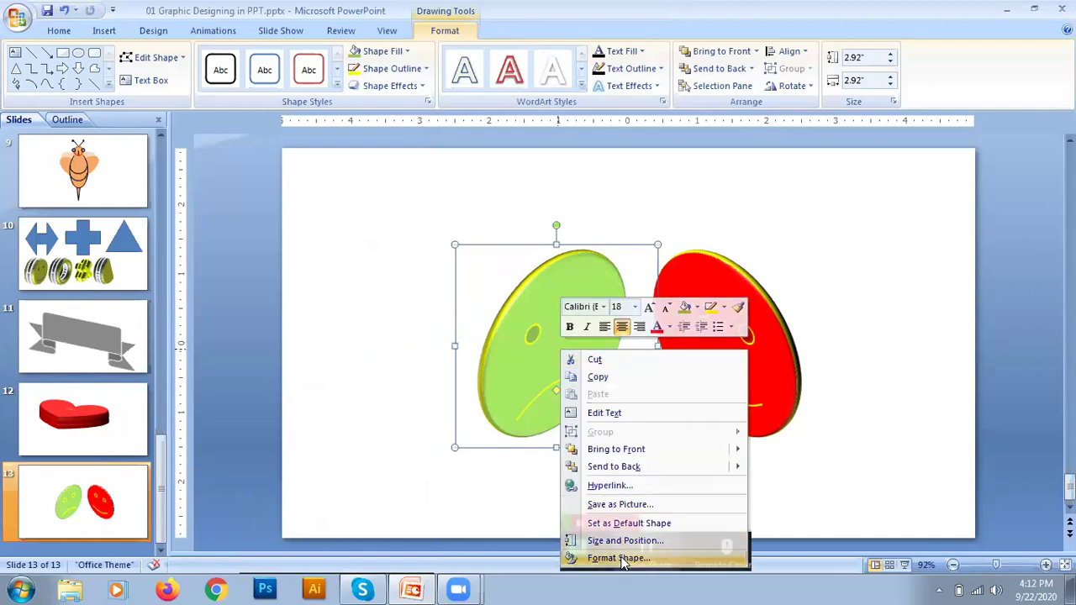
{"action": "left_click", "coordinate": [622, 562]}
{"action": "left_click", "coordinate": [154, 225]}
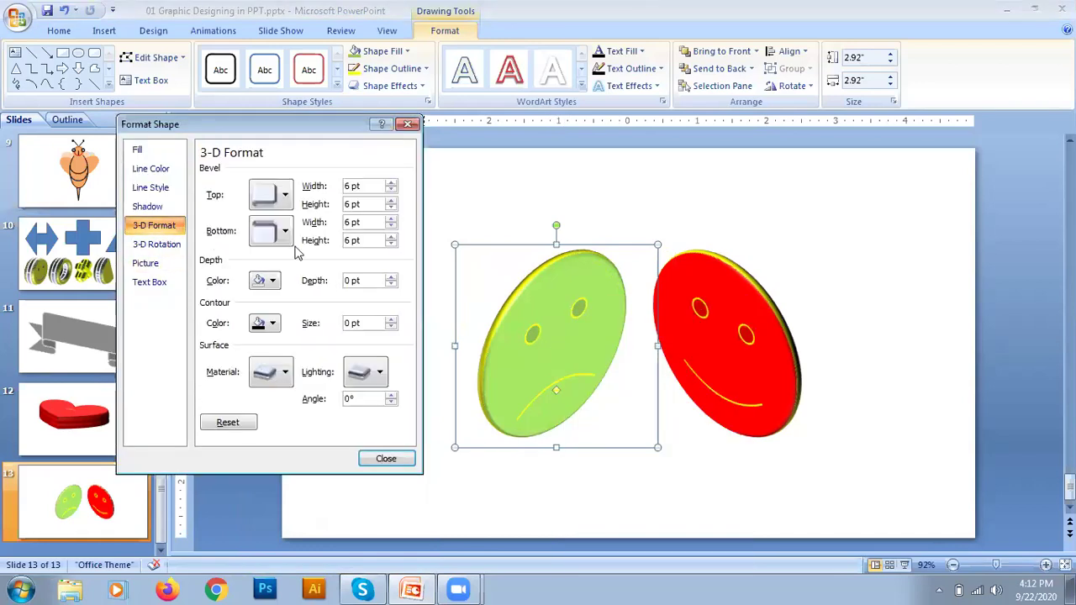
{"action": "left_click", "coordinate": [390, 219]}
{"action": "left_click", "coordinate": [390, 218]}
{"action": "left_click", "coordinate": [391, 218]}
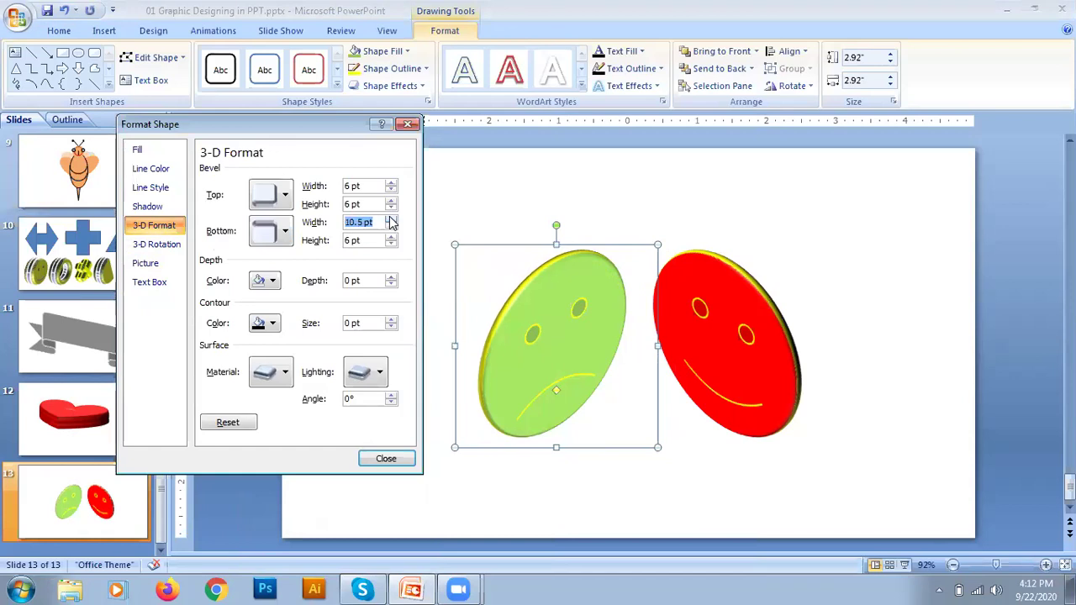
Step: Give the green sad face a black 3-D depth of 15 pt
{"action": "left_click", "coordinate": [268, 282]}
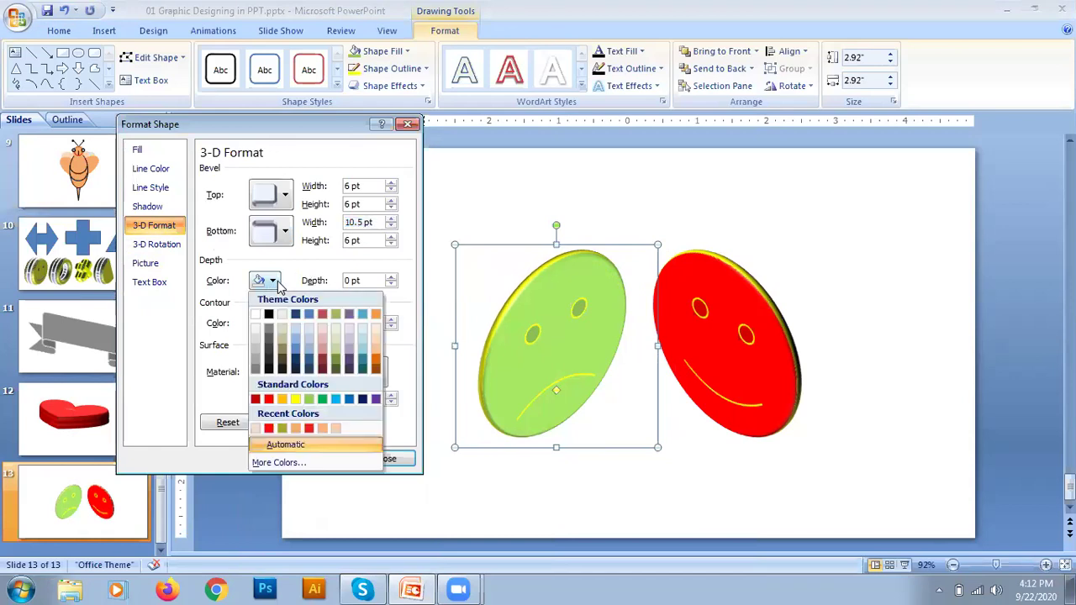
{"action": "left_click", "coordinate": [270, 317]}
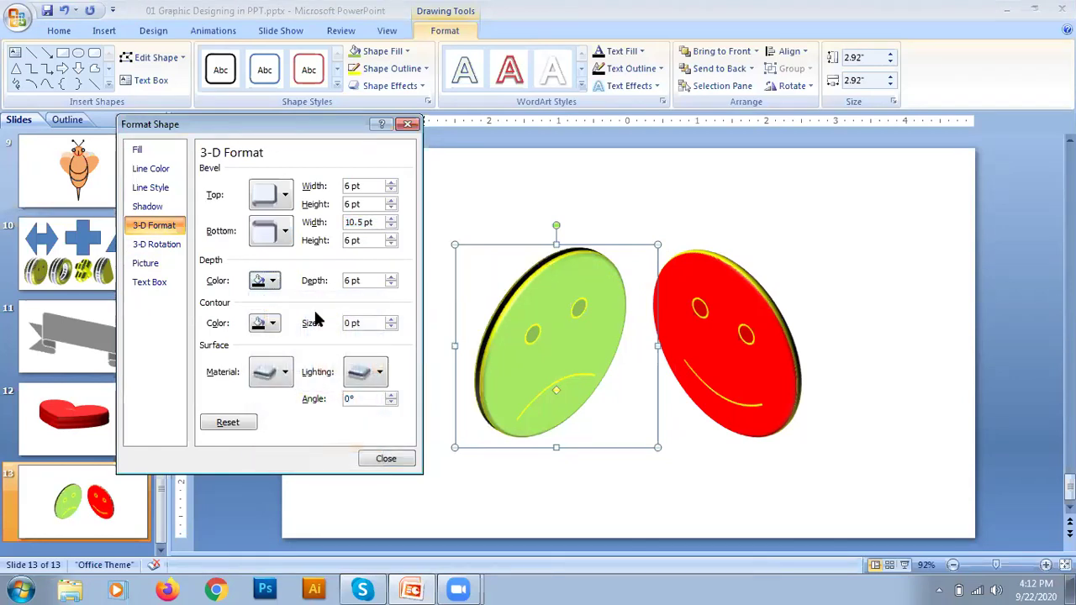
{"action": "left_click", "coordinate": [391, 276]}
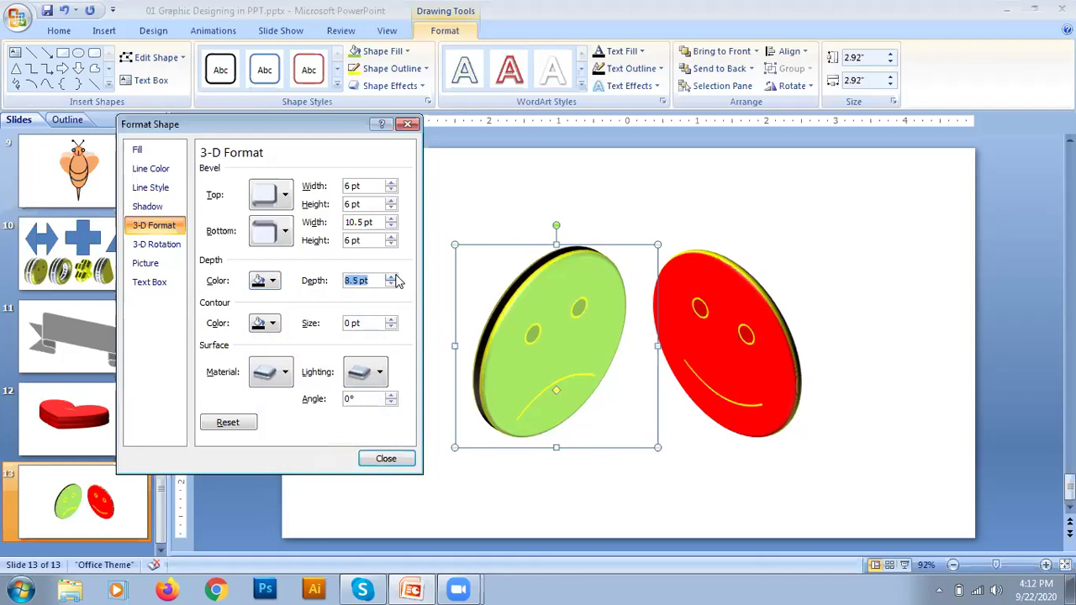
{"action": "left_click", "coordinate": [391, 276]}
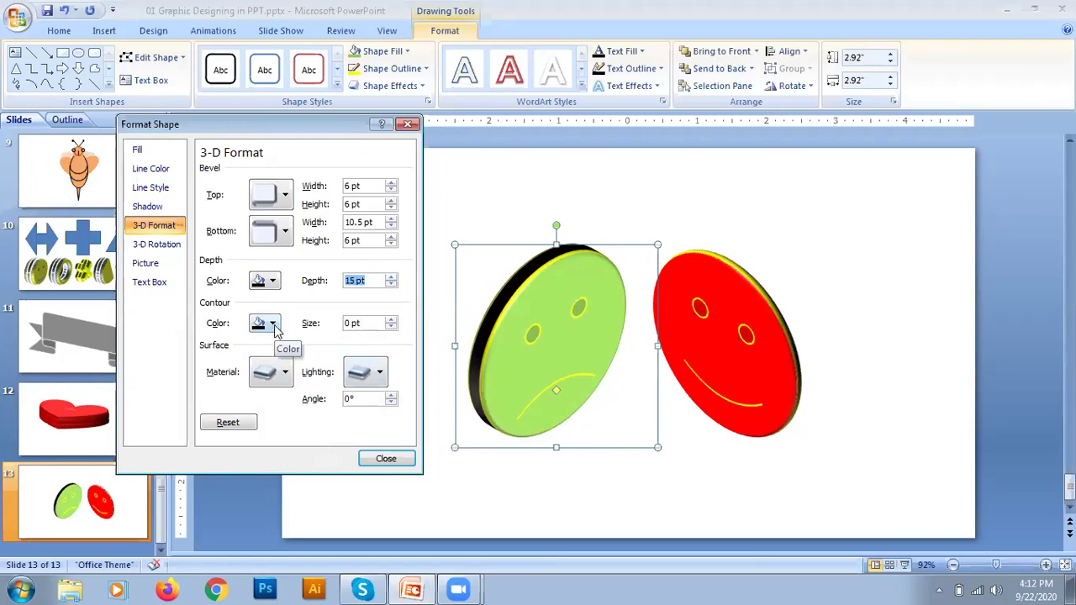
Step: Give the green sad face a yellow 3-D contour 11 pt in size
{"action": "left_click", "coordinate": [273, 325]}
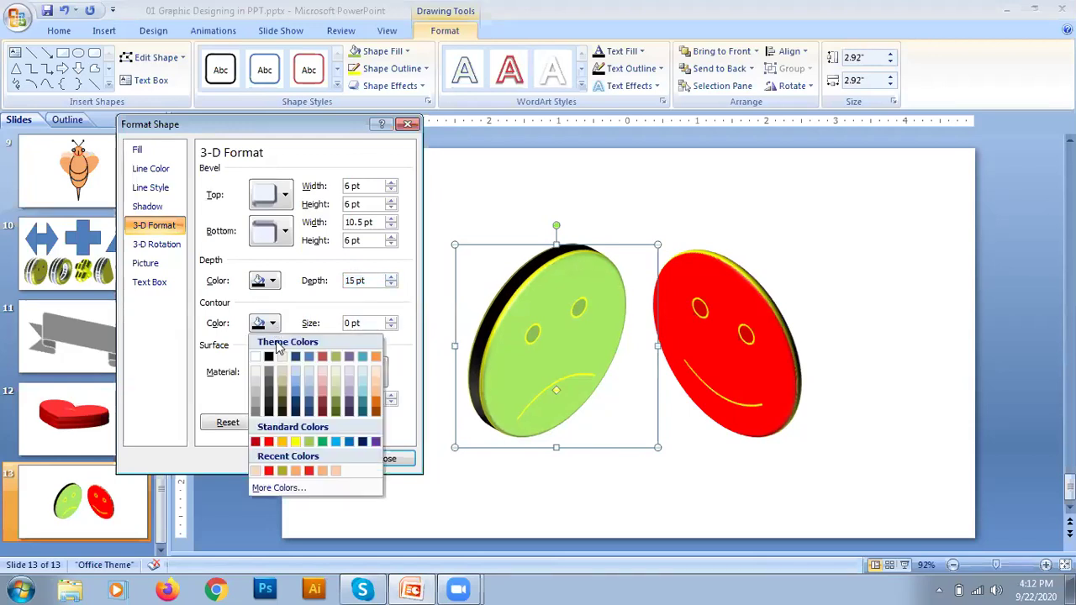
{"action": "left_click", "coordinate": [296, 443]}
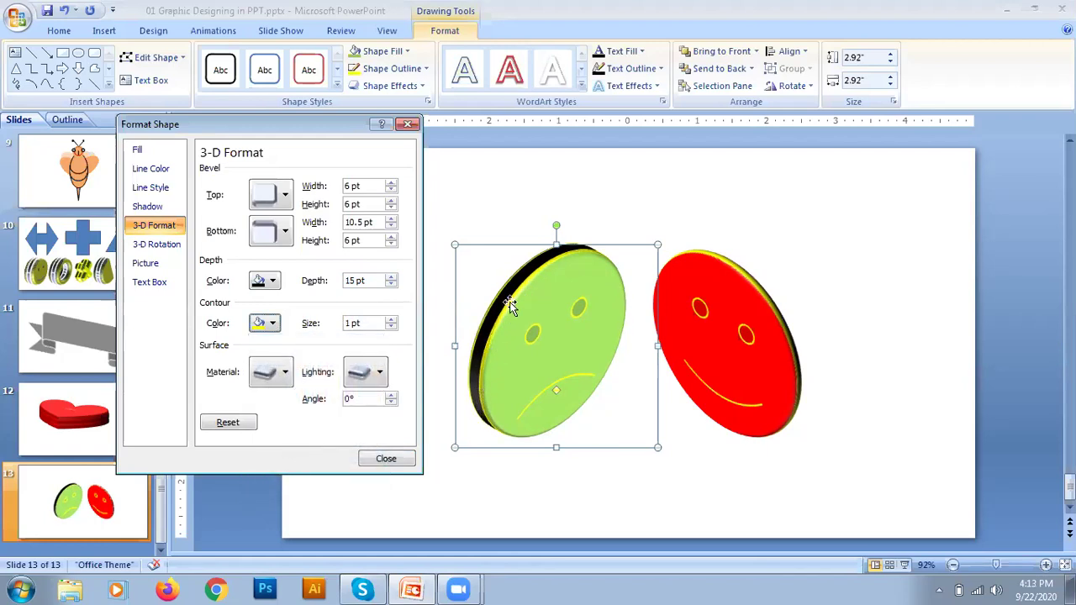
{"action": "left_click", "coordinate": [389, 319]}
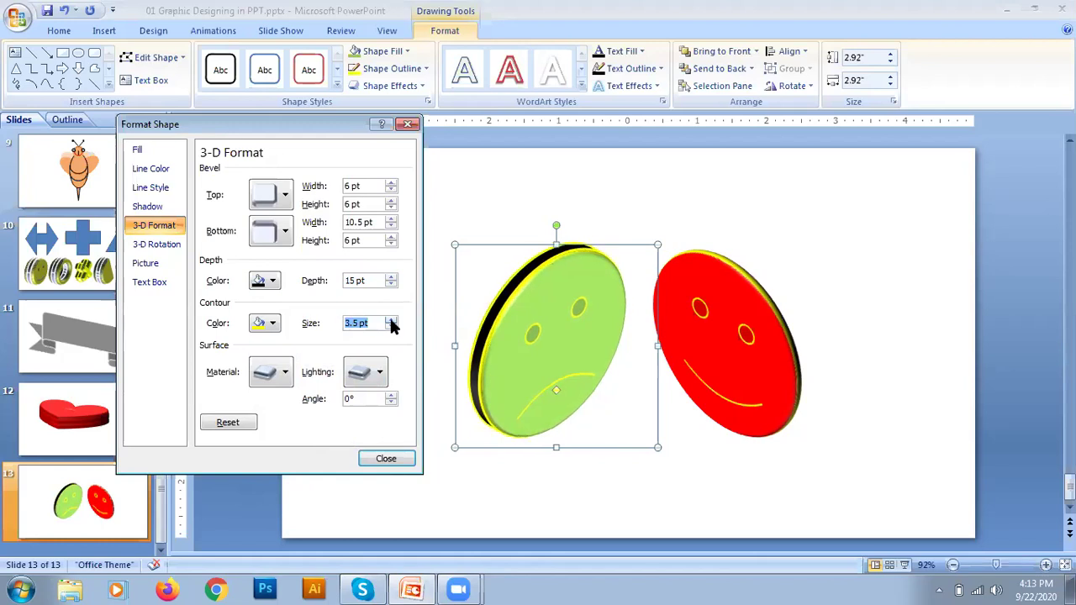
{"action": "left_click", "coordinate": [390, 319]}
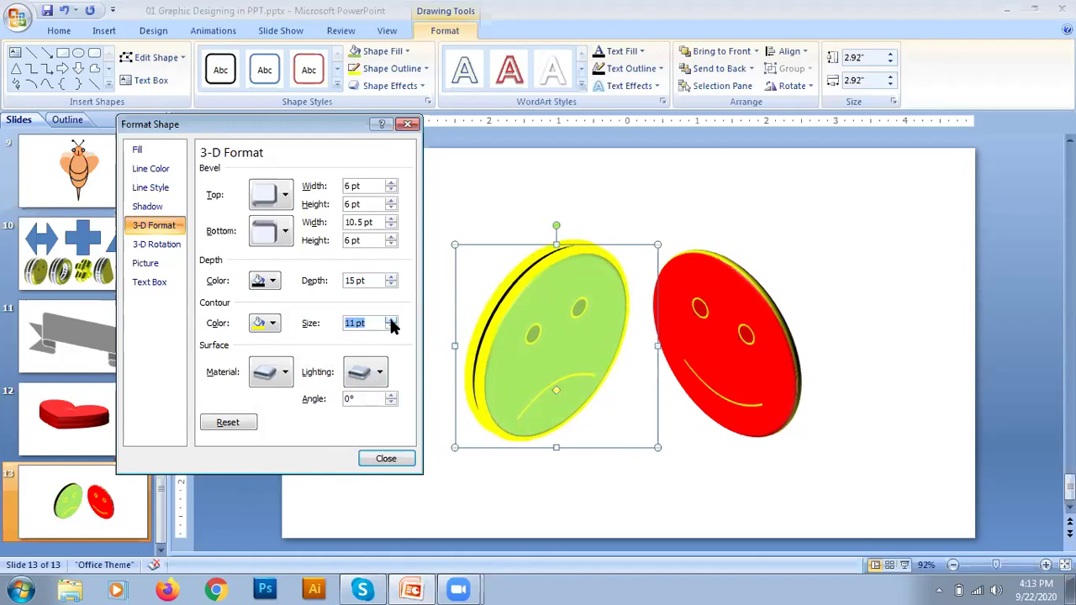
Step: Try the wireframe surface material on the green sad face, and replace it with the fourth Standard material
{"action": "left_click", "coordinate": [292, 377]}
{"action": "left_click", "coordinate": [415, 497]}
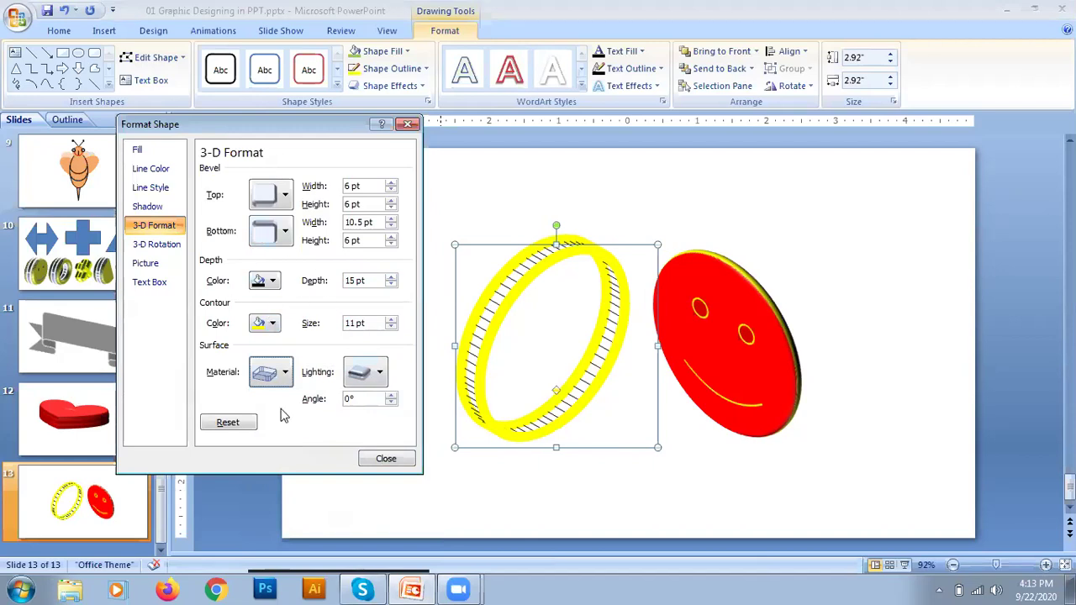
{"action": "left_click", "coordinate": [285, 375]}
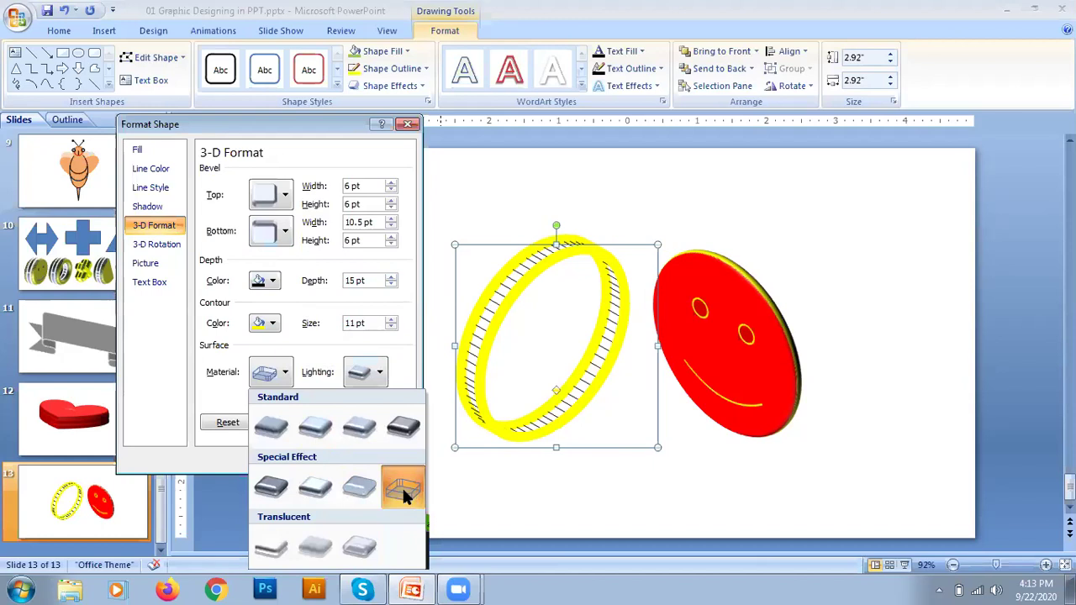
{"action": "left_click", "coordinate": [399, 426]}
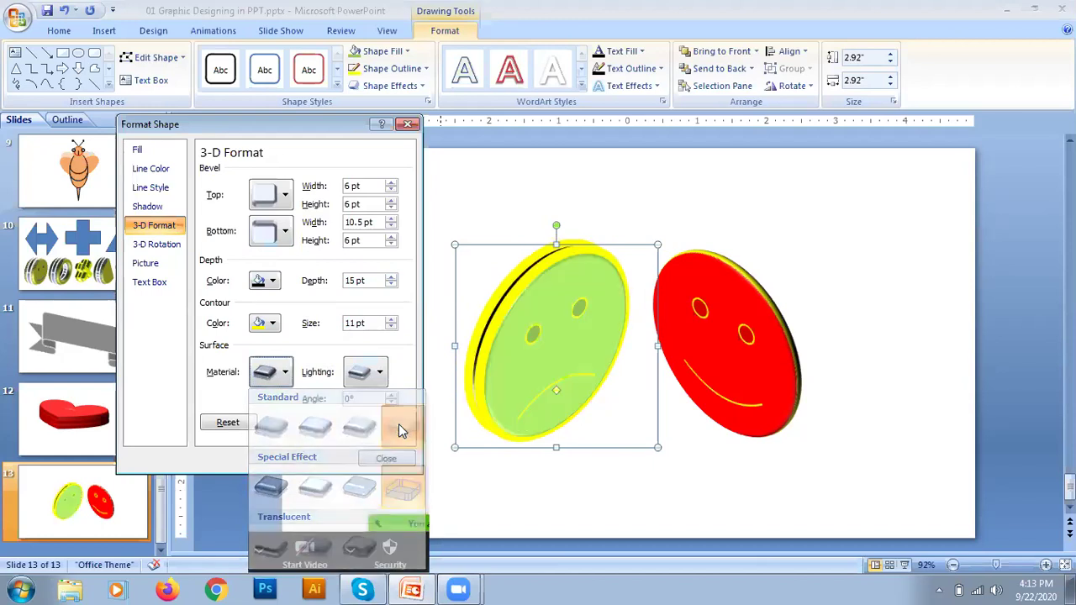
Step: Apply the sixth Neutral lighting preset to the green sad face and close its shape formatting
{"action": "left_click", "coordinate": [378, 381]}
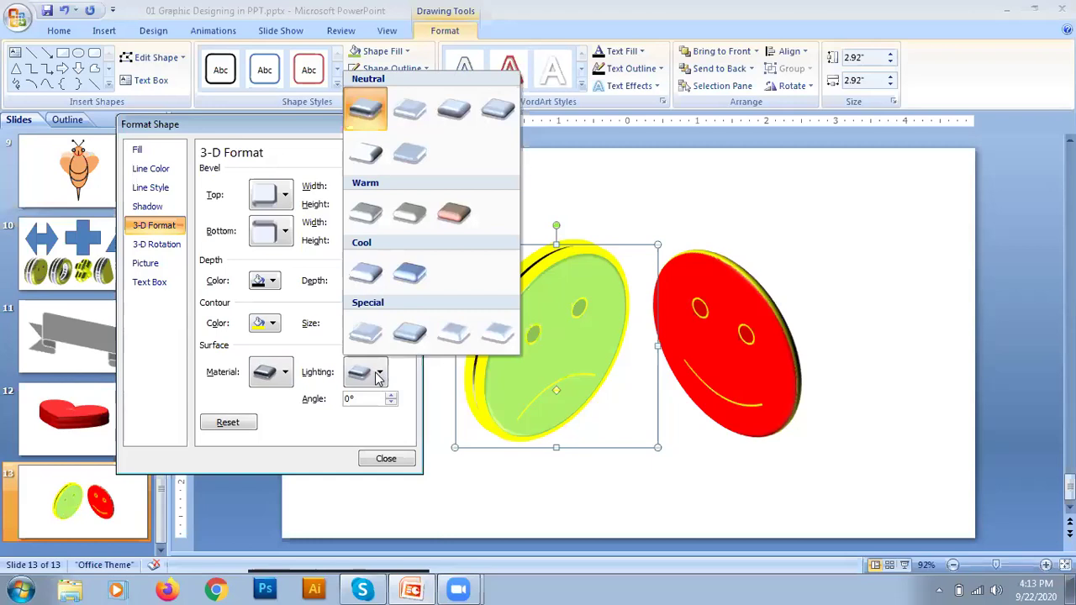
{"action": "left_click", "coordinate": [399, 151]}
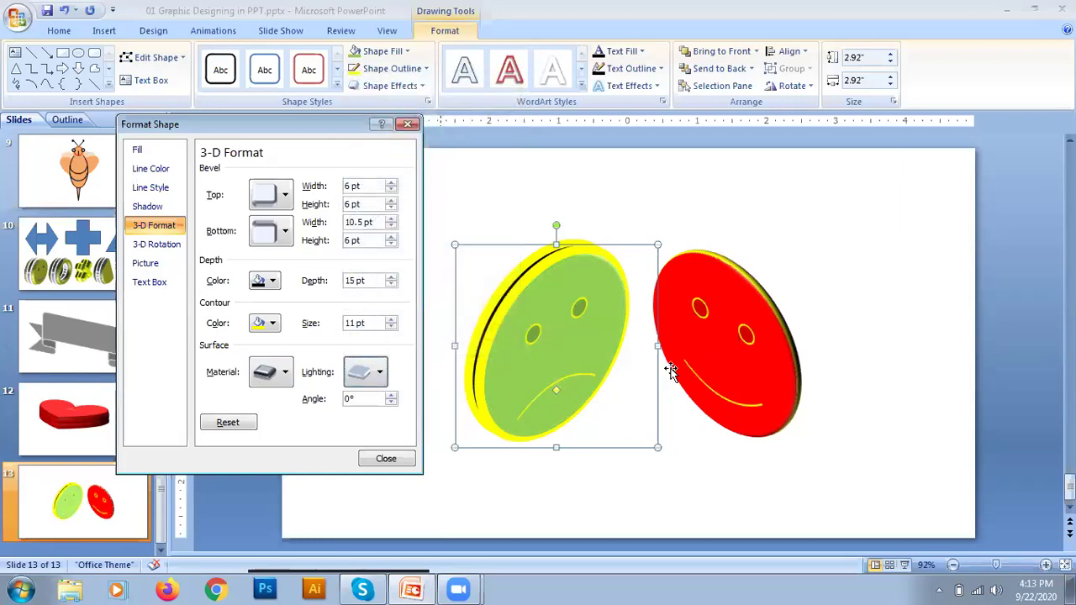
{"action": "left_click", "coordinate": [394, 460]}
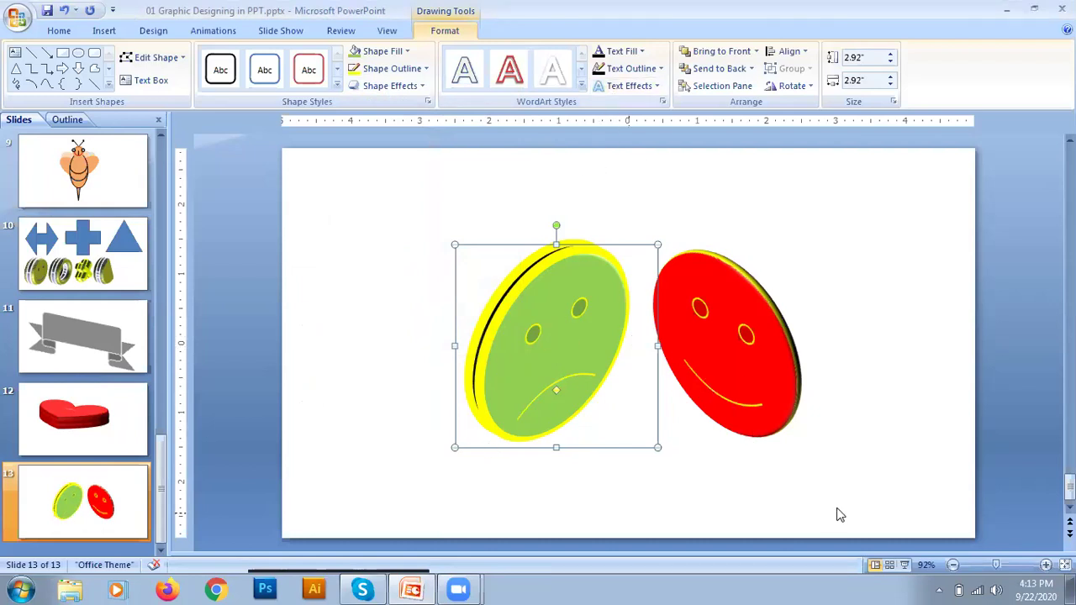
{"action": "left_click", "coordinate": [926, 447]}
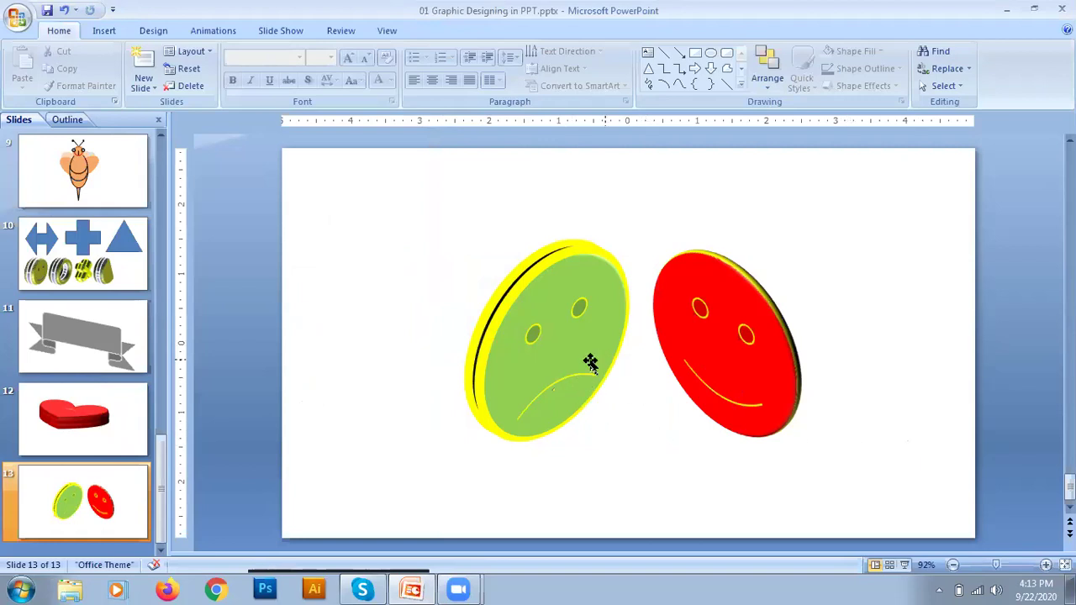
Step: Change the red smiley face into a heart shape
{"action": "left_click", "coordinate": [671, 351]}
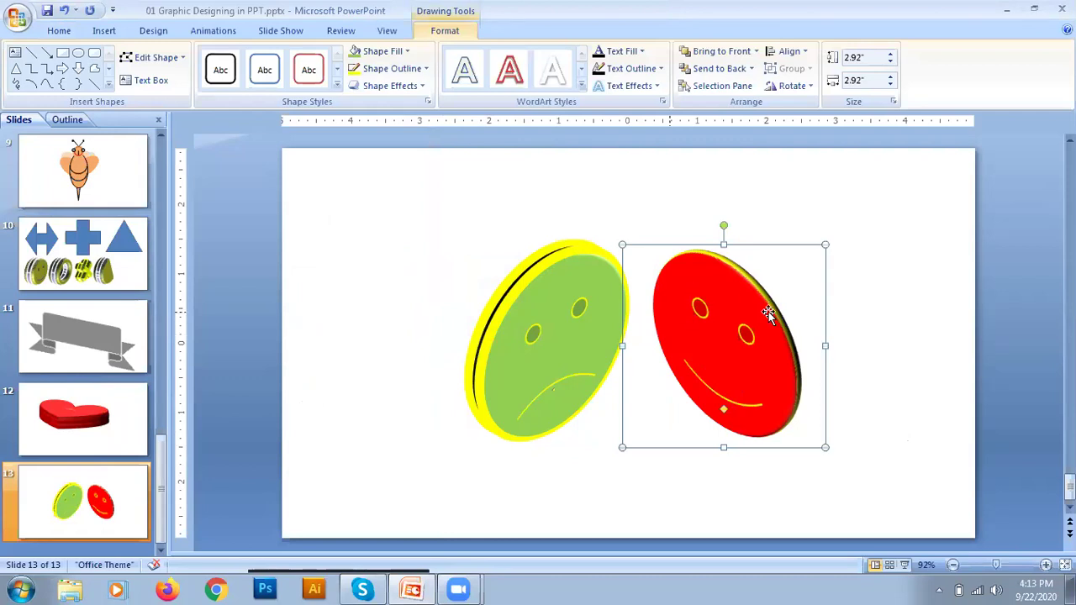
{"action": "left_click", "coordinate": [164, 57]}
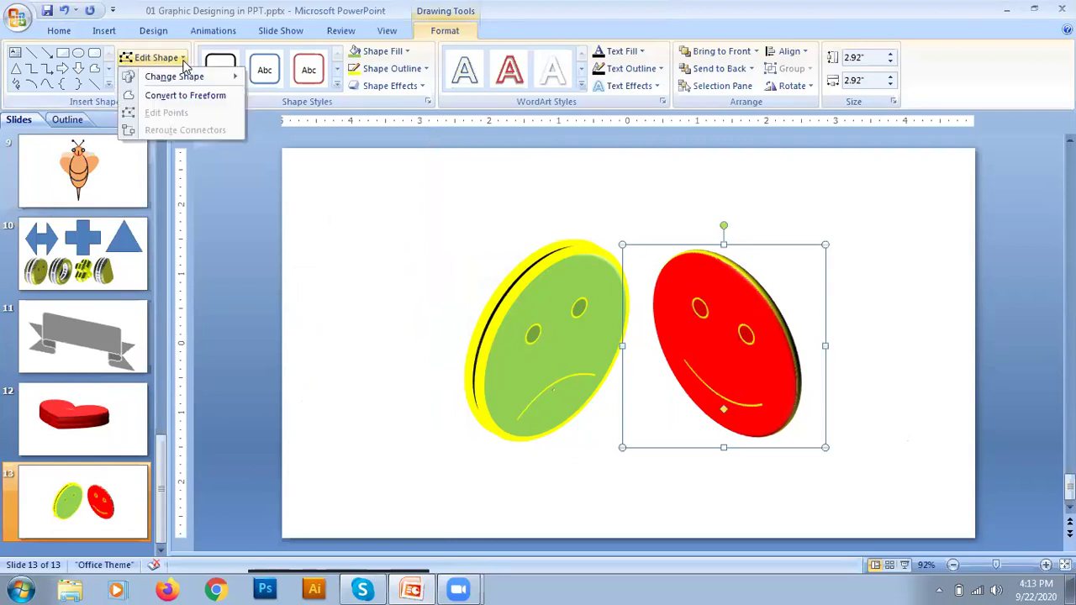
{"action": "mouse_move", "coordinate": [193, 84]}
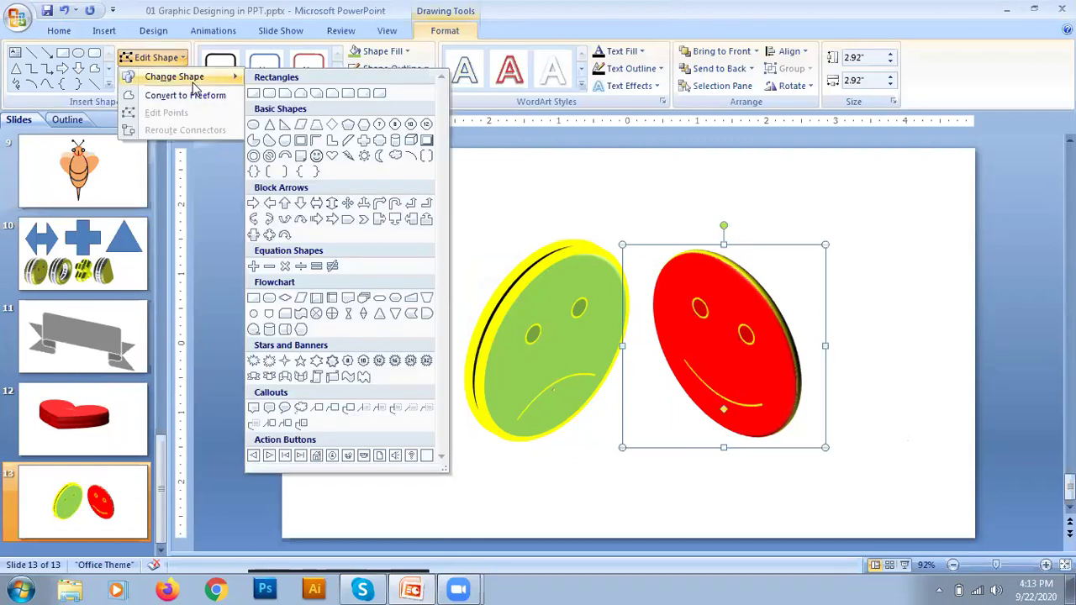
{"action": "left_click", "coordinate": [332, 155]}
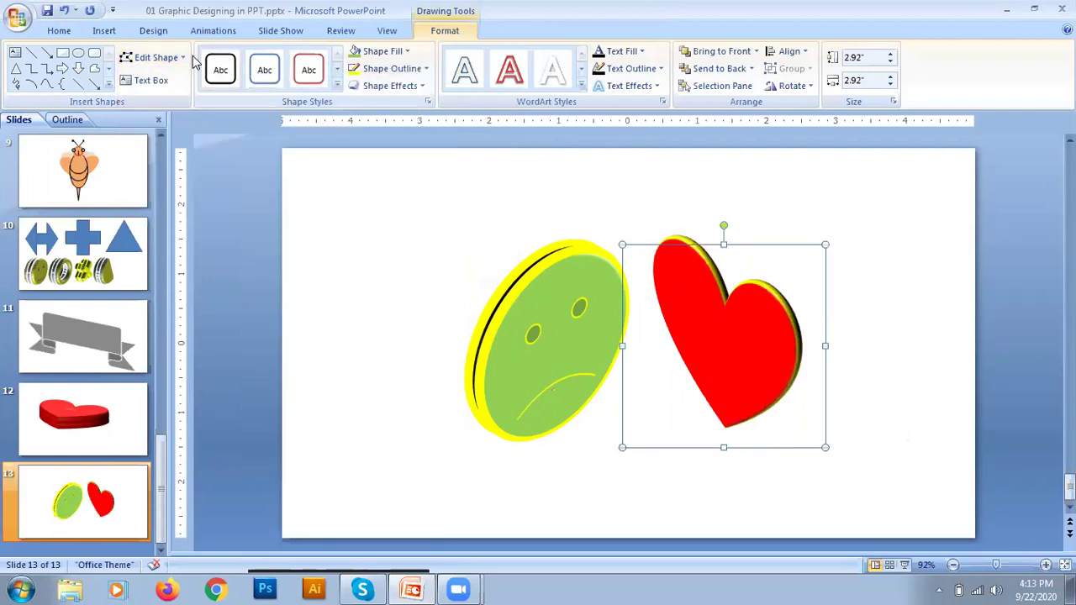
Step: Change the red heart into a chevron block arrow
{"action": "left_click", "coordinate": [156, 57]}
{"action": "mouse_move", "coordinate": [185, 79]}
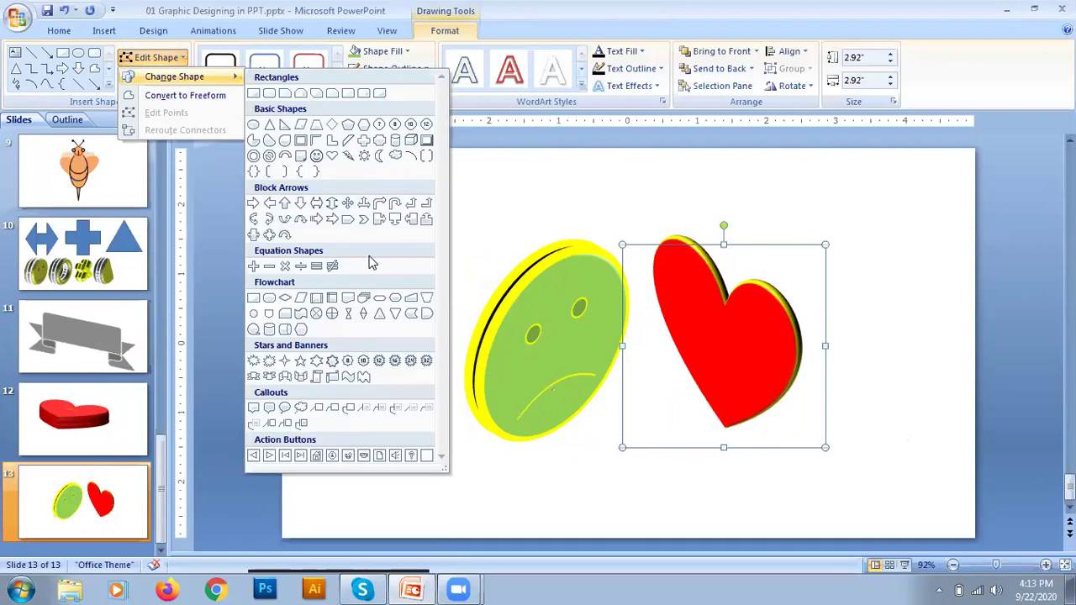
{"action": "left_click", "coordinate": [367, 220]}
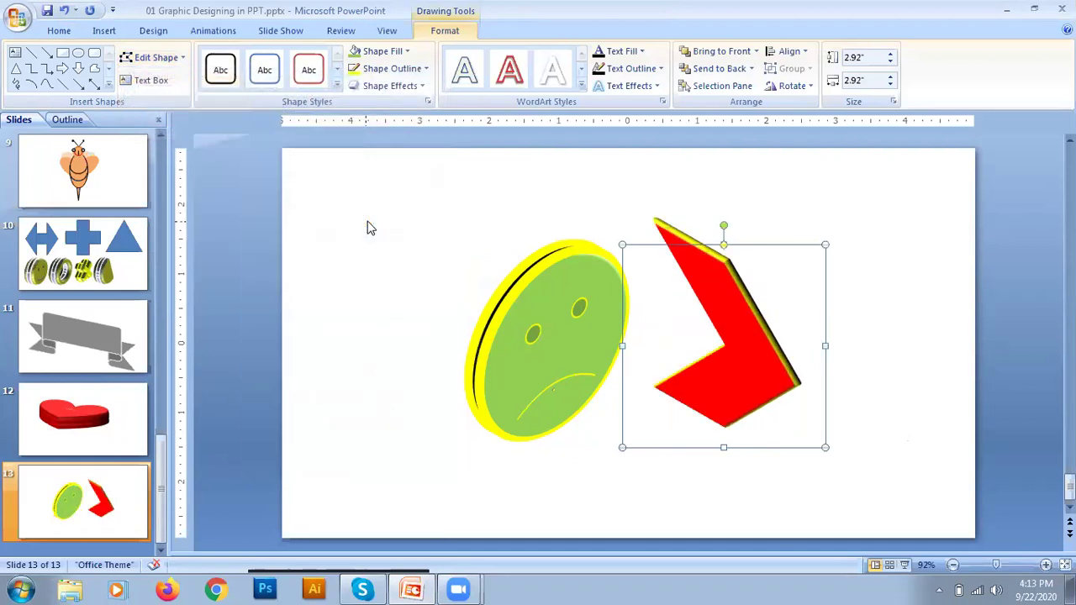
Step: Change the red chevron into a quad arrow and make its shafts thinner
{"action": "left_click", "coordinate": [155, 57]}
{"action": "mouse_move", "coordinate": [175, 77]}
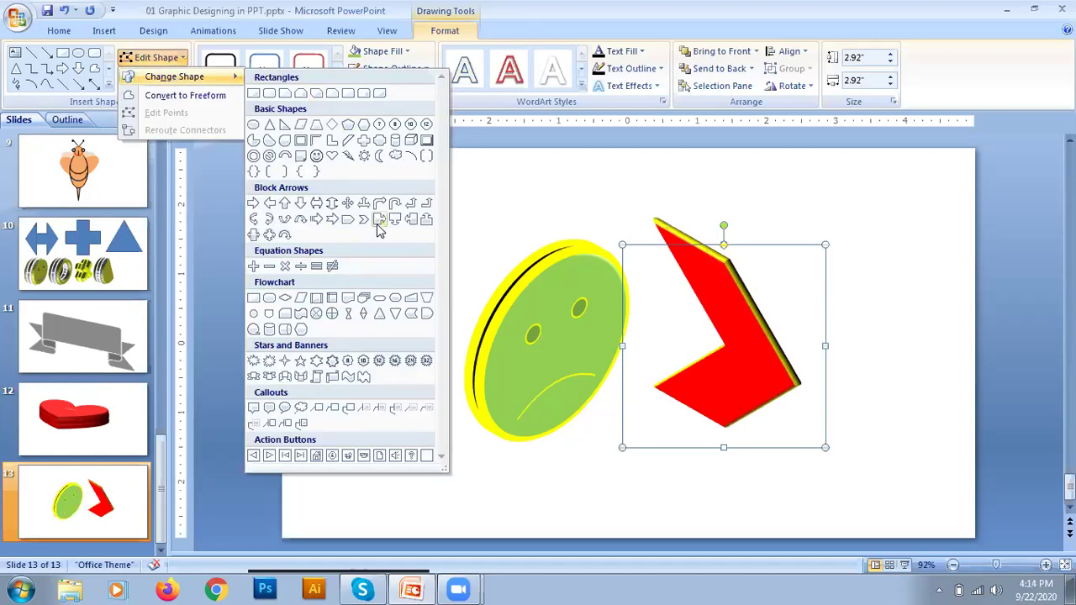
{"action": "left_click", "coordinate": [348, 204]}
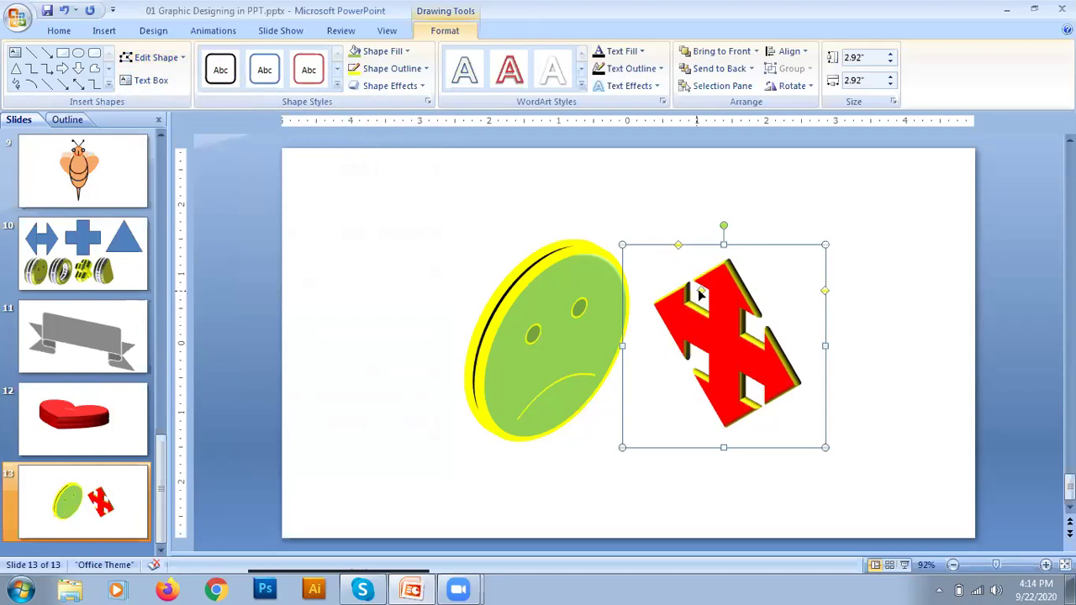
{"action": "mouse_move", "coordinate": [701, 292]}
{"action": "left_mouse_down"}
{"action": "mouse_move", "coordinate": [701, 318]}
{"action": "mouse_move", "coordinate": [686, 325]}
{"action": "mouse_move", "coordinate": [681, 305]}
{"action": "mouse_move", "coordinate": [706, 309]}
{"action": "left_mouse_up"}
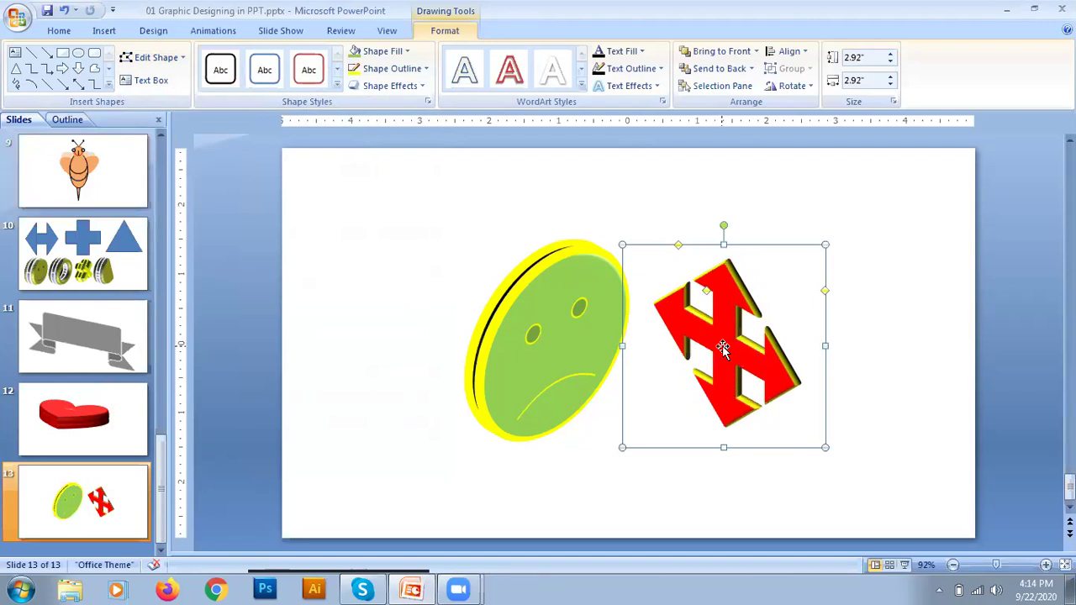
Step: Duplicate the red quad arrow to its right and change the original into a 7-point star
{"action": "left_click_drag", "start_coordinate": [724, 347], "coordinate": [898, 347]}
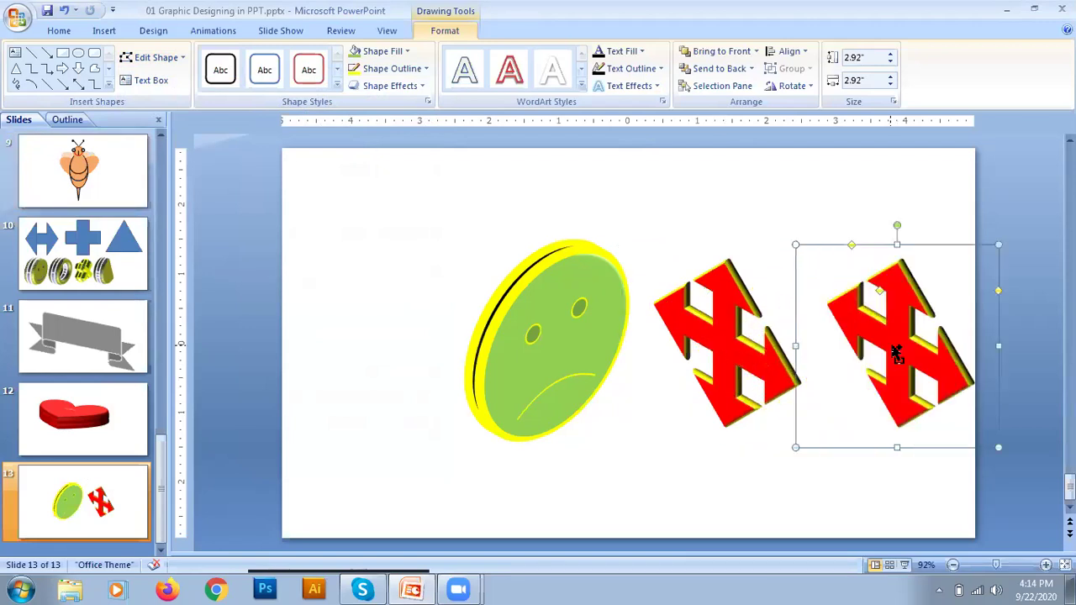
{"action": "left_click", "coordinate": [711, 349]}
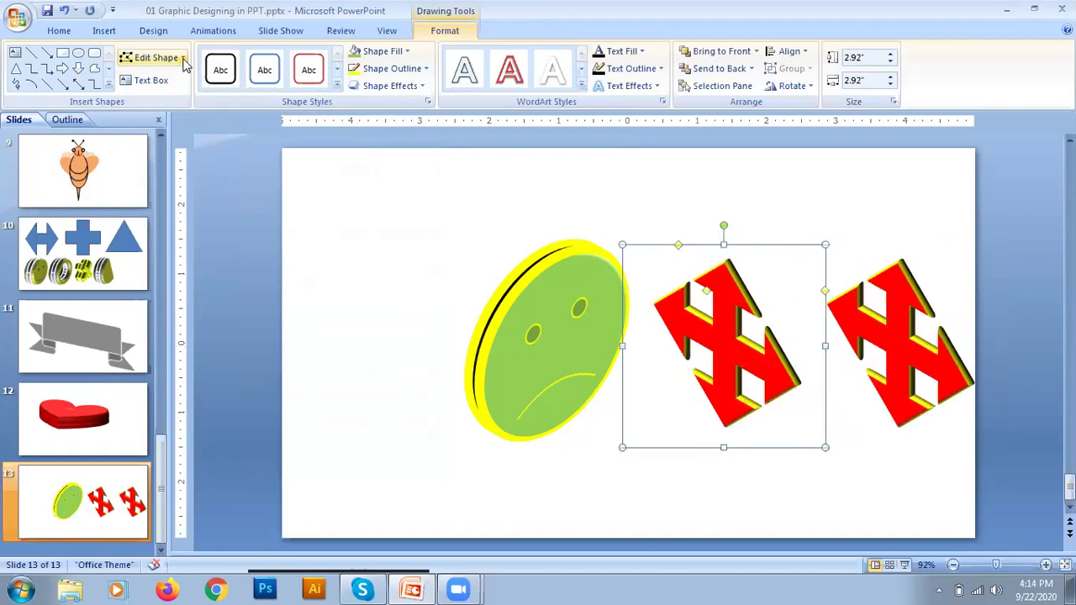
{"action": "left_click", "coordinate": [151, 57]}
{"action": "mouse_move", "coordinate": [213, 77]}
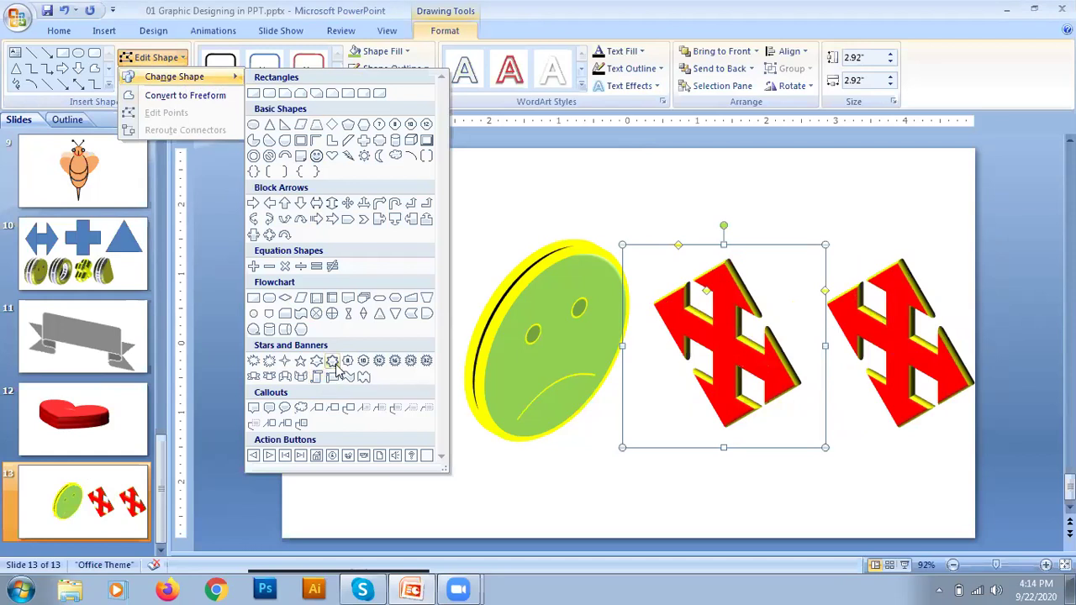
{"action": "left_click", "coordinate": [332, 362]}
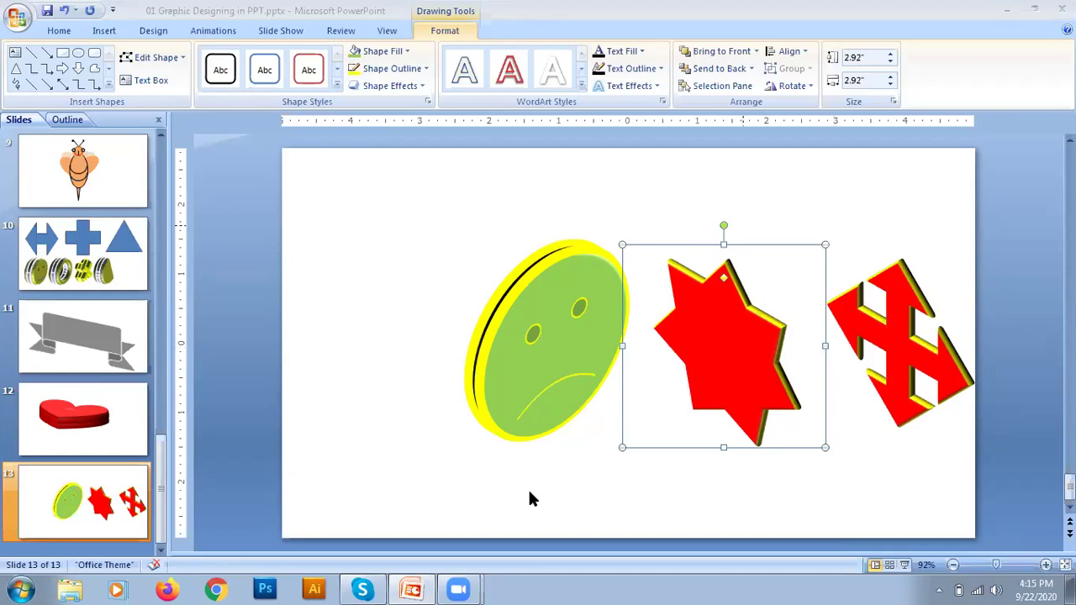
{"action": "left_click", "coordinate": [779, 200]}
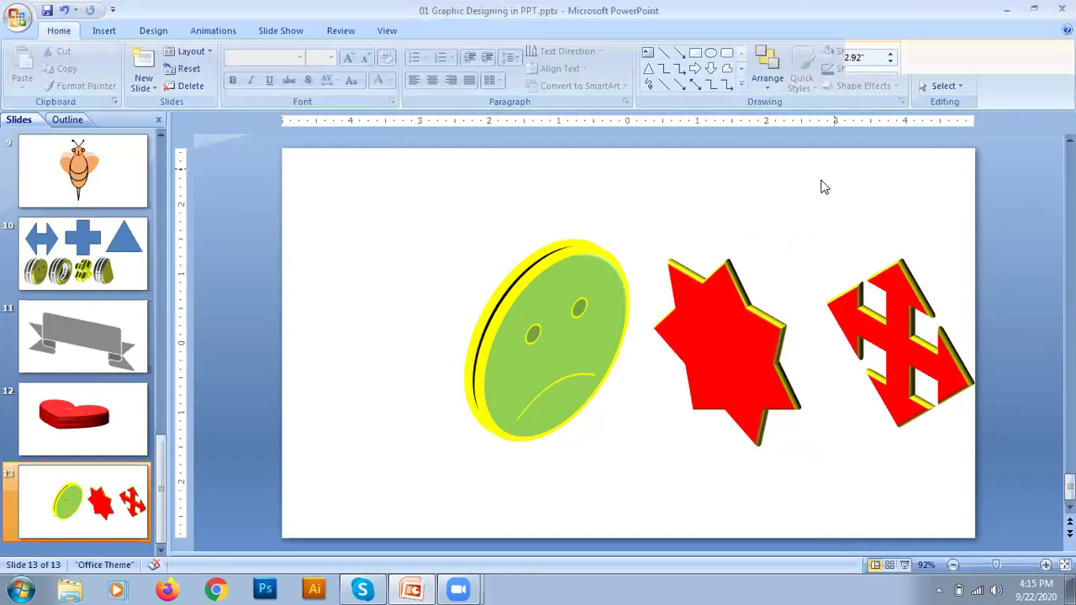
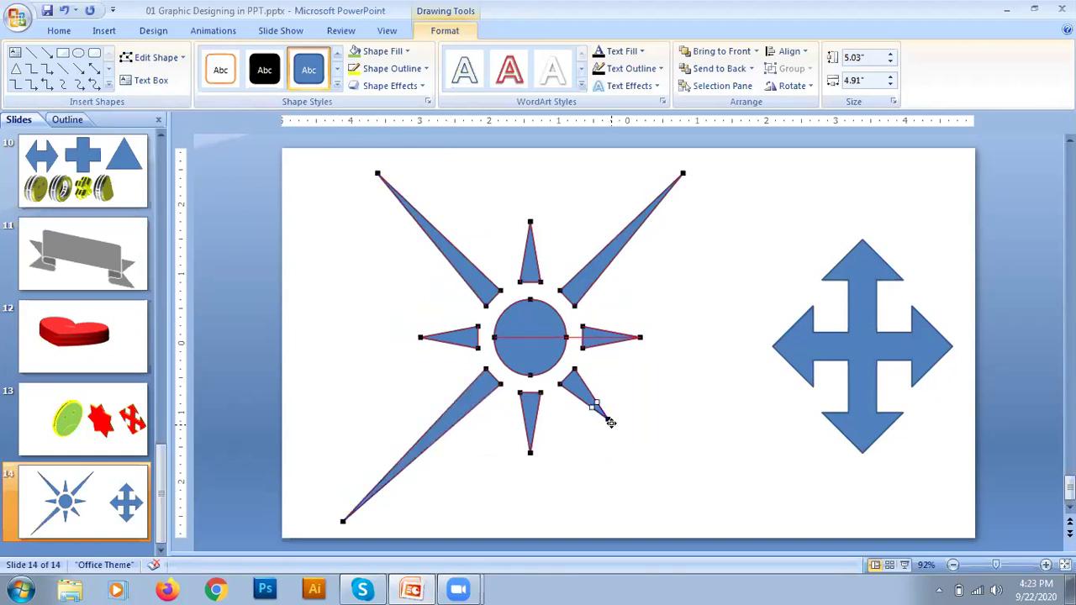
Step: Stretch the tip of the sun's lower-right ray outward toward the slide's bottom edge, and finish editing the sun's points
{"action": "left_click_drag", "start_coordinate": [606, 420], "coordinate": [706, 515]}
{"action": "left_click", "coordinate": [727, 312]}
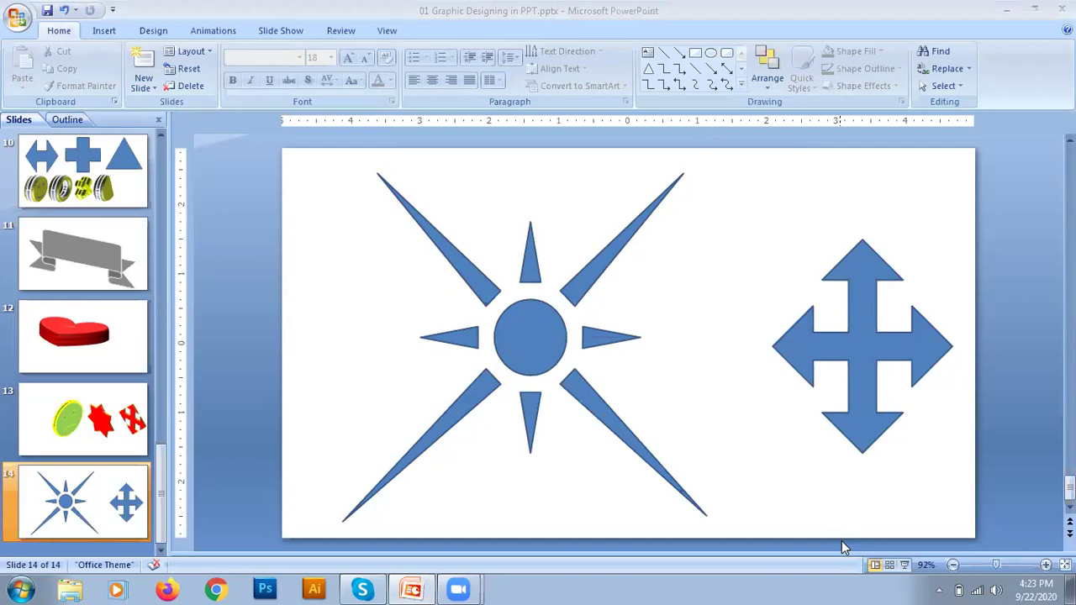
{"action": "left_click", "coordinate": [544, 345]}
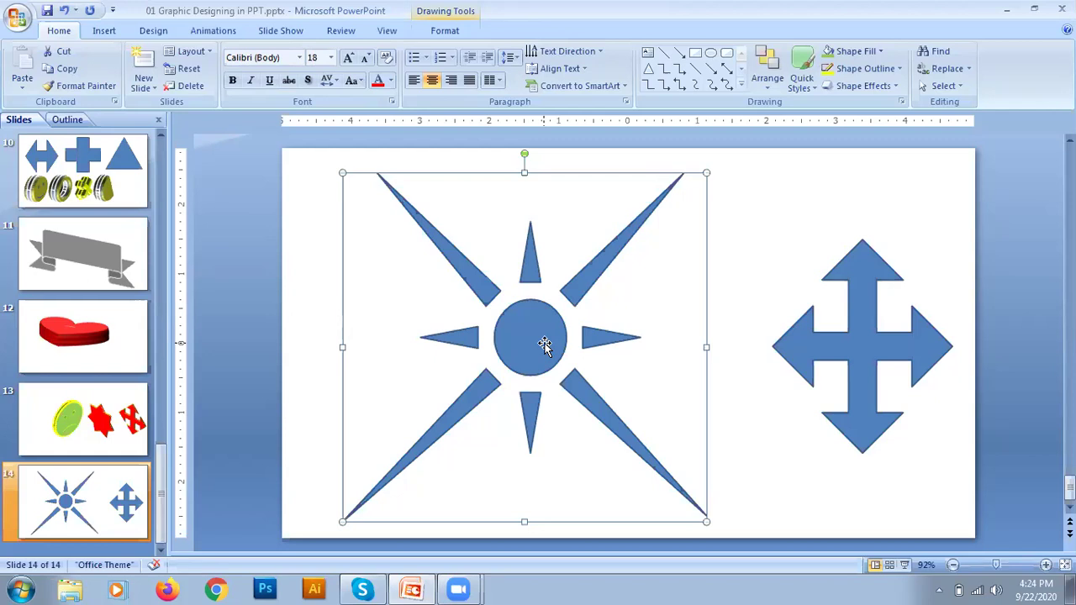
{"action": "left_click", "coordinate": [720, 269]}
Step: Draw a narrow upright ellipse about 2.08" high and 0.33" wide between the sun and the quad arrow
{"action": "left_click", "coordinate": [105, 32]}
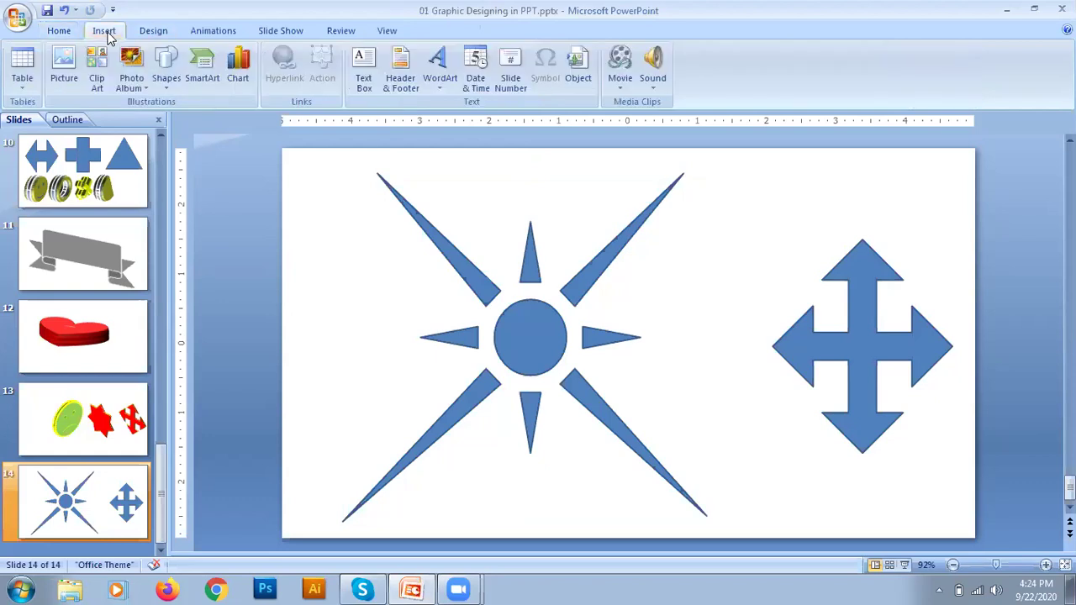
{"action": "left_click", "coordinate": [167, 67]}
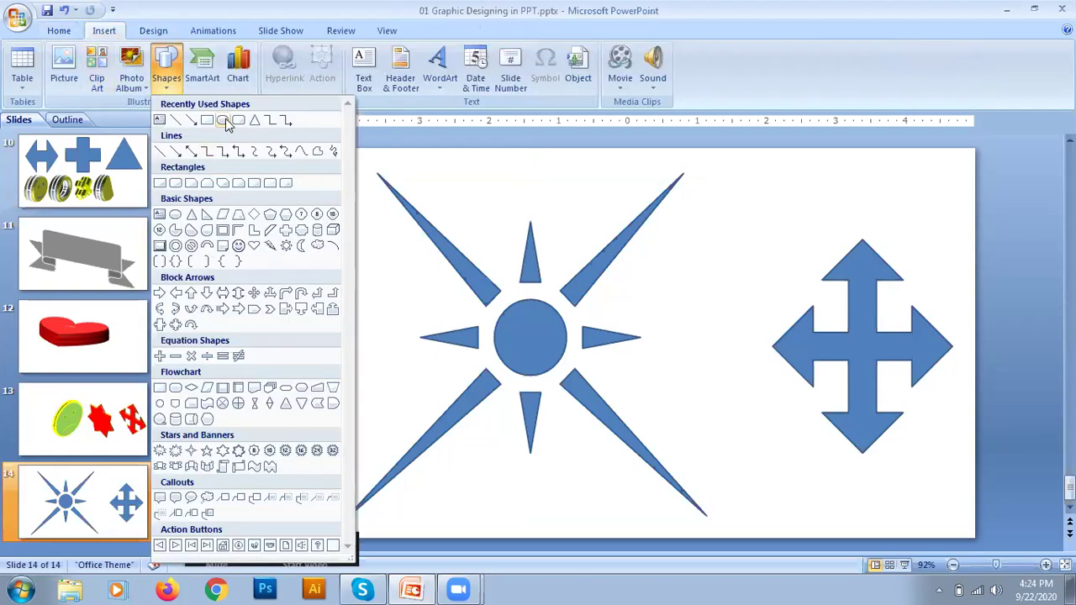
{"action": "left_click", "coordinate": [223, 119]}
{"action": "left_click_drag", "start_coordinate": [702, 199], "coordinate": [728, 343]}
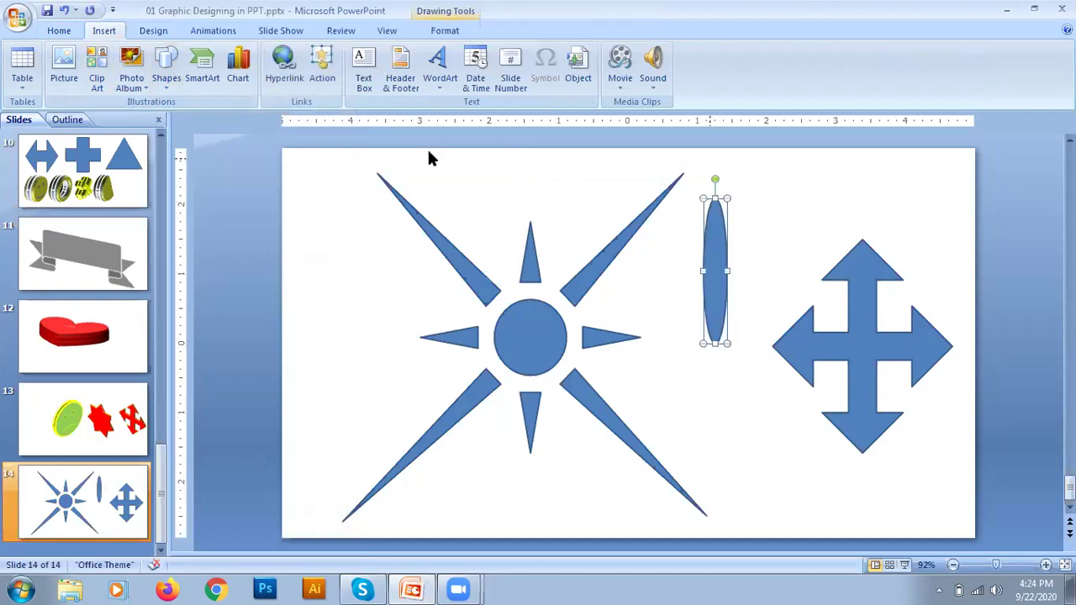
Step: Convert the narrow ellipse to a freeform and start editing its points
{"action": "double_click", "coordinate": [721, 262]}
{"action": "left_click", "coordinate": [182, 58]}
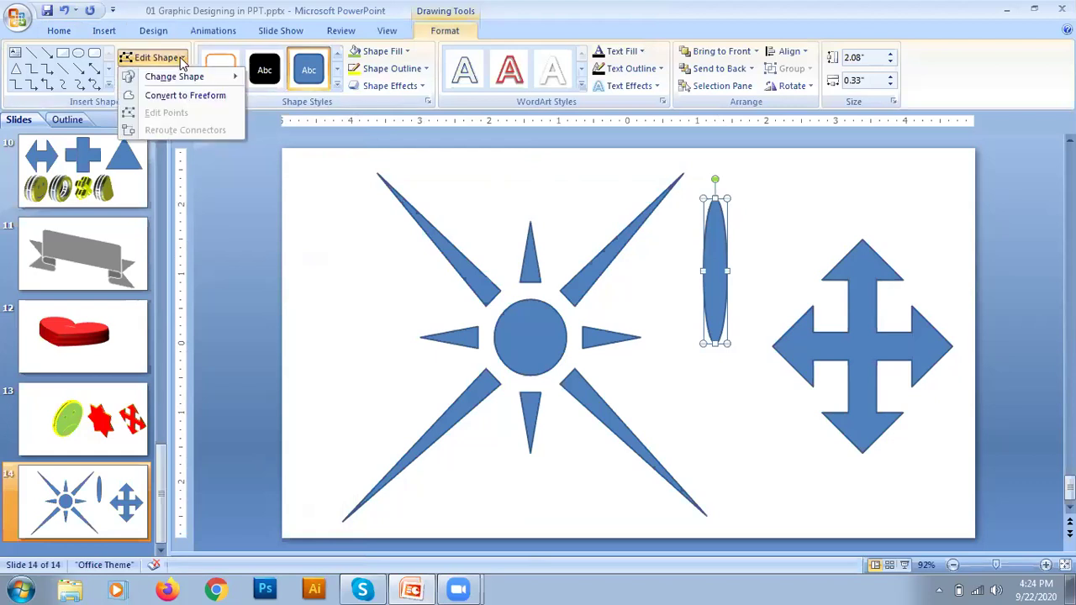
{"action": "left_click", "coordinate": [178, 100]}
{"action": "left_click", "coordinate": [151, 57]}
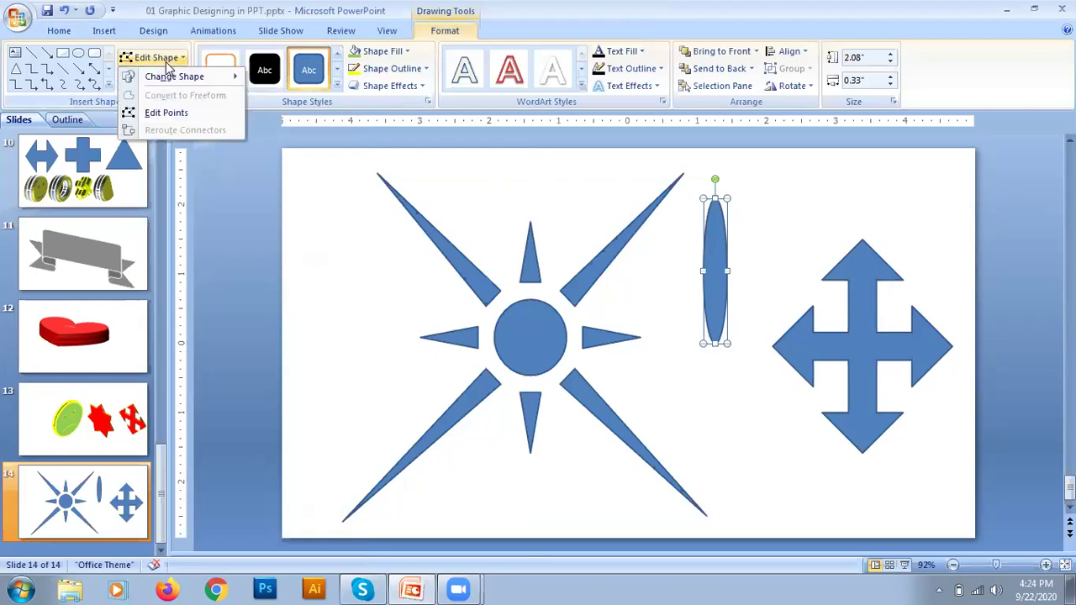
{"action": "left_click", "coordinate": [159, 113]}
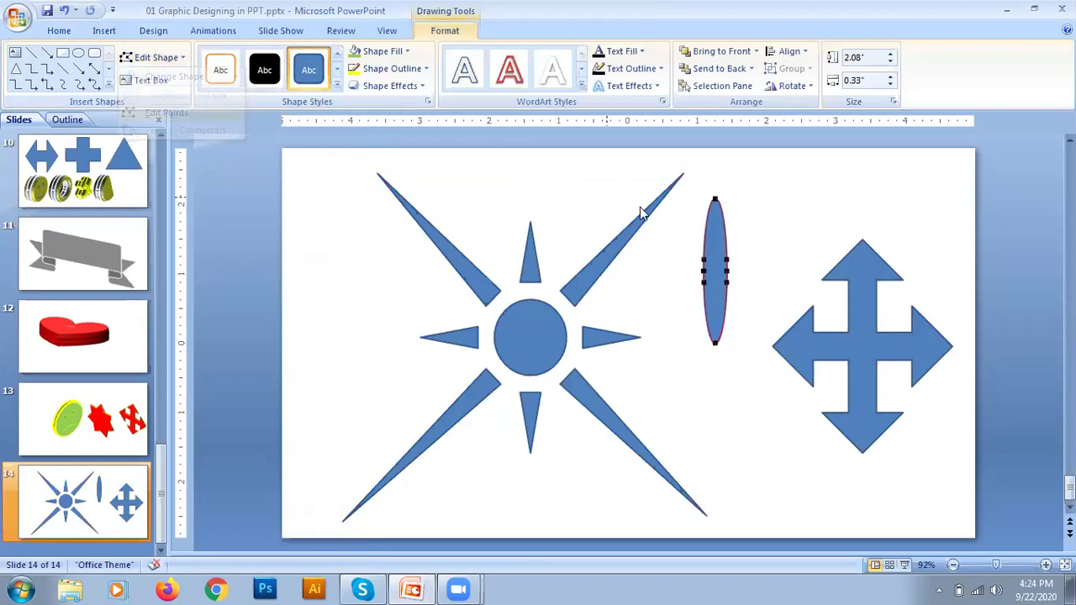
Step: Reshape the ellipse into a slanted petal about 0.5" wide by shifting its top point right and its bottom point left
{"action": "left_click", "coordinate": [715, 198]}
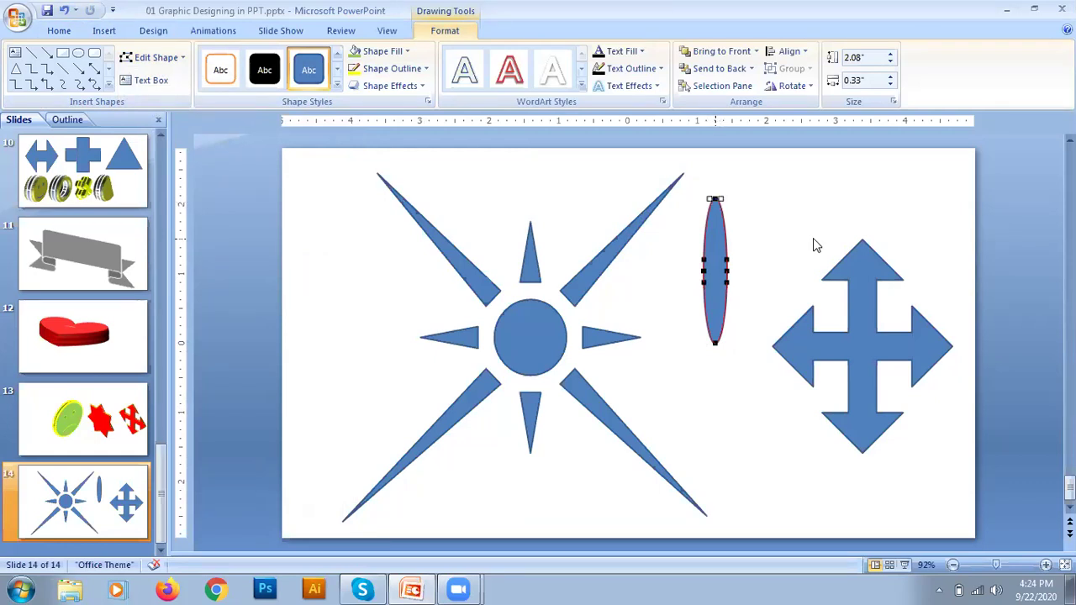
{"action": "key", "text": "Right"}
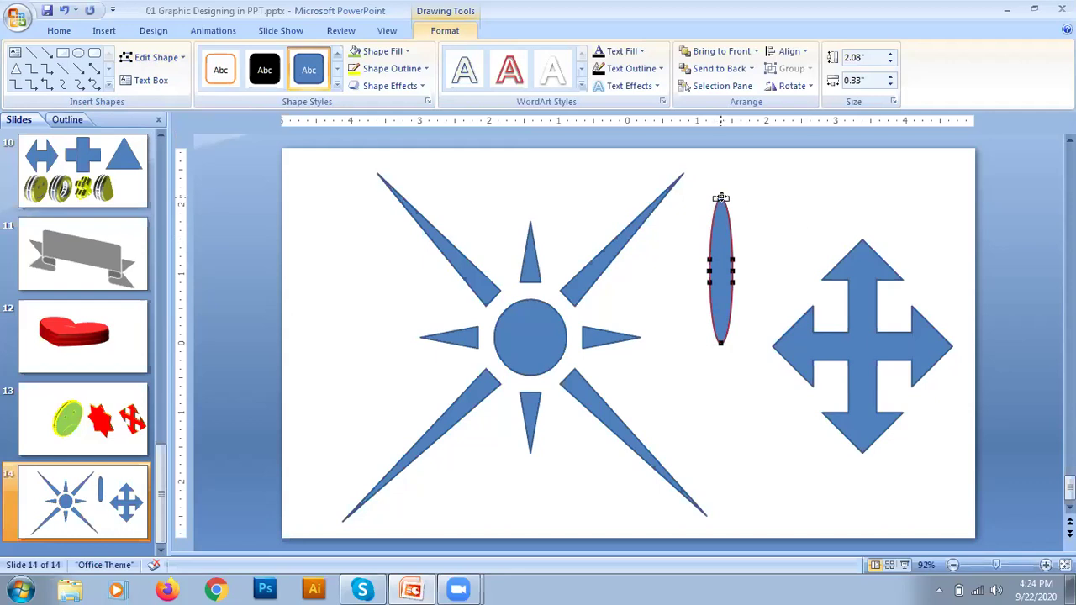
{"action": "left_click_drag", "start_coordinate": [728, 197], "coordinate": [738, 198]}
{"action": "left_click_drag", "start_coordinate": [721, 340], "coordinate": [709, 343]}
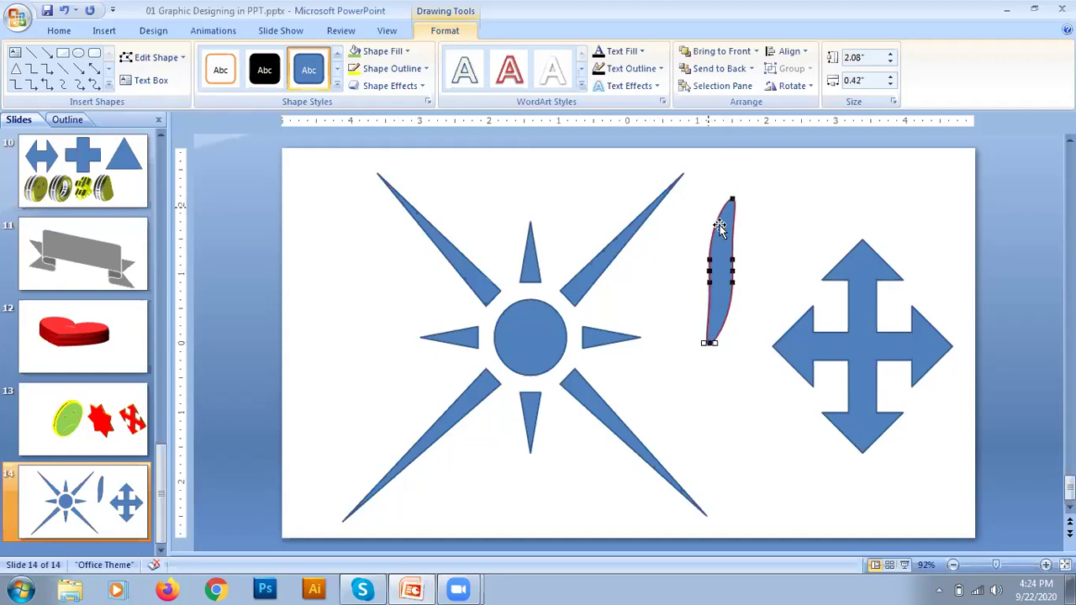
{"action": "left_click_drag", "start_coordinate": [711, 342], "coordinate": [708, 344]}
{"action": "left_click", "coordinate": [726, 373]}
Step: Fill the petal with the standard yellow
{"action": "left_click", "coordinate": [713, 307]}
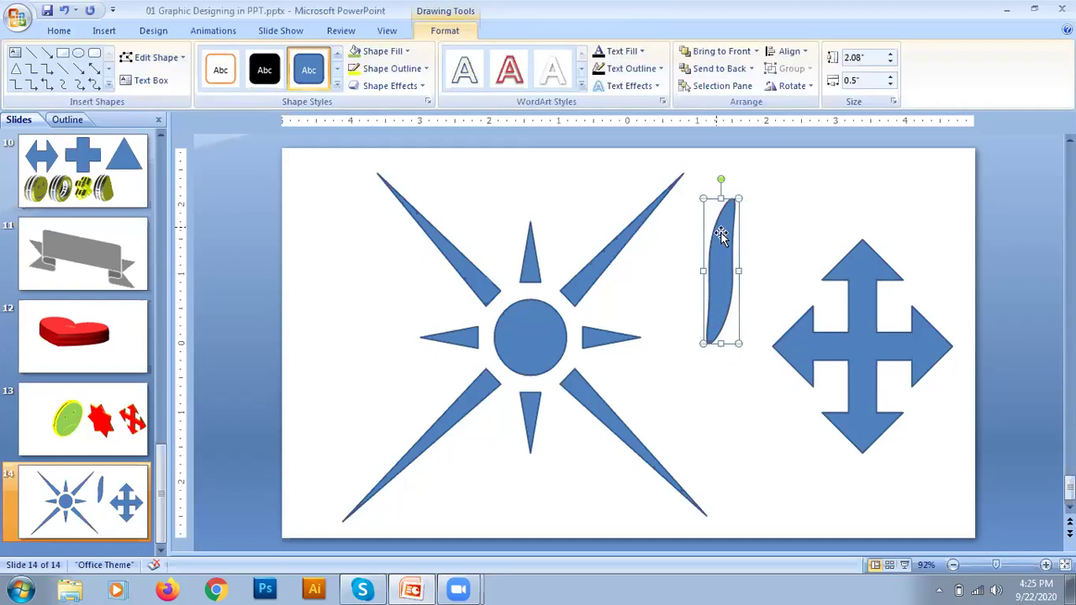
{"action": "left_click", "coordinate": [407, 51]}
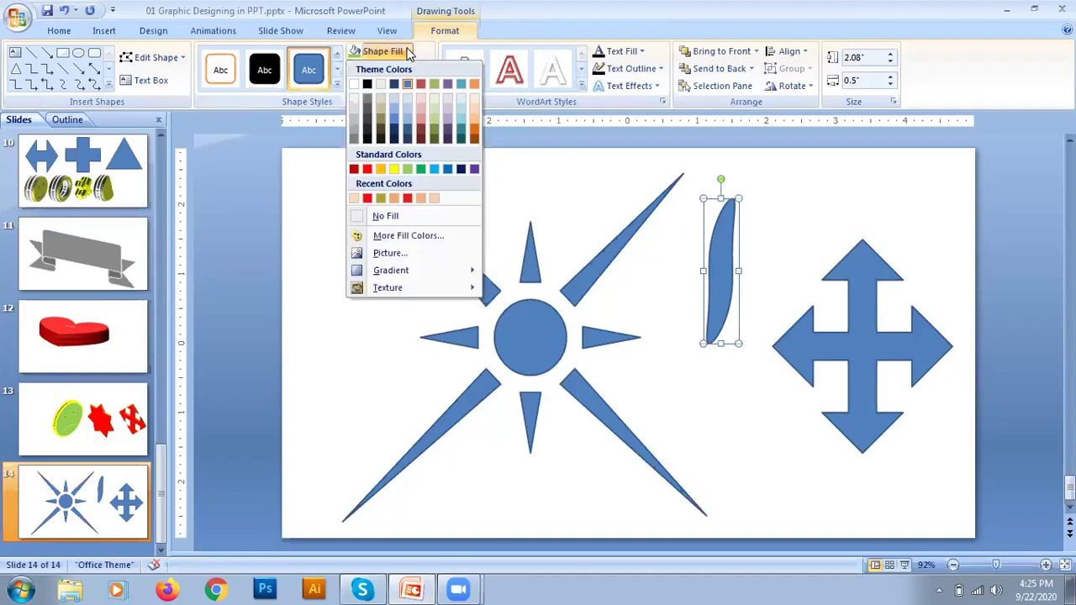
{"action": "left_click", "coordinate": [392, 170]}
{"action": "left_click", "coordinate": [751, 326]}
{"action": "left_click", "coordinate": [726, 316]}
{"action": "double_click", "coordinate": [726, 316]}
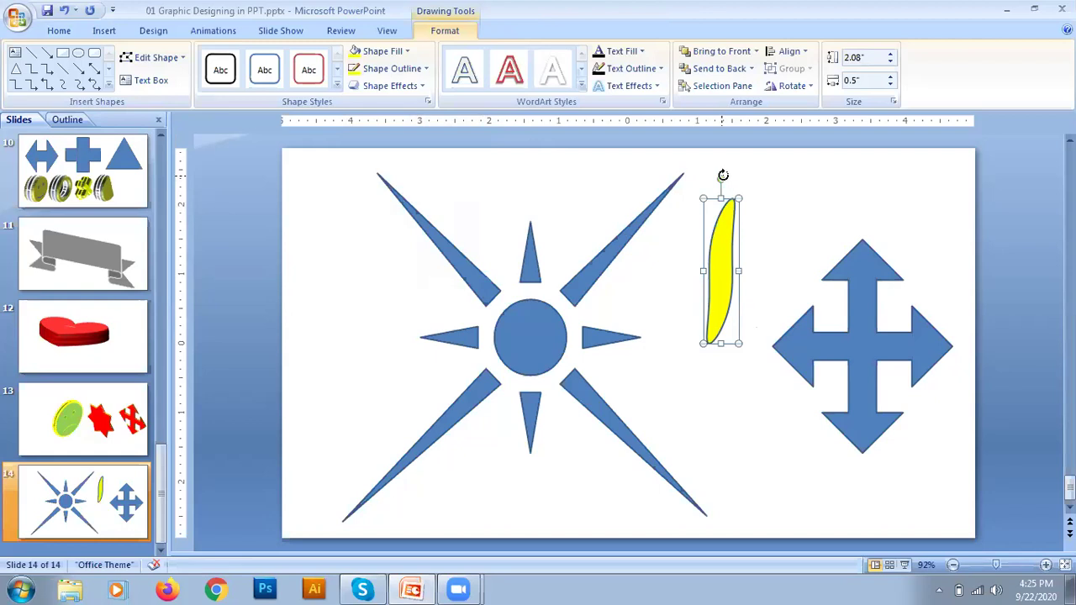
Step: Duplicate the yellow petal, tilt the copy clockwise, and join its base to the first petal's base
{"action": "key", "text": "ctrl+d"}
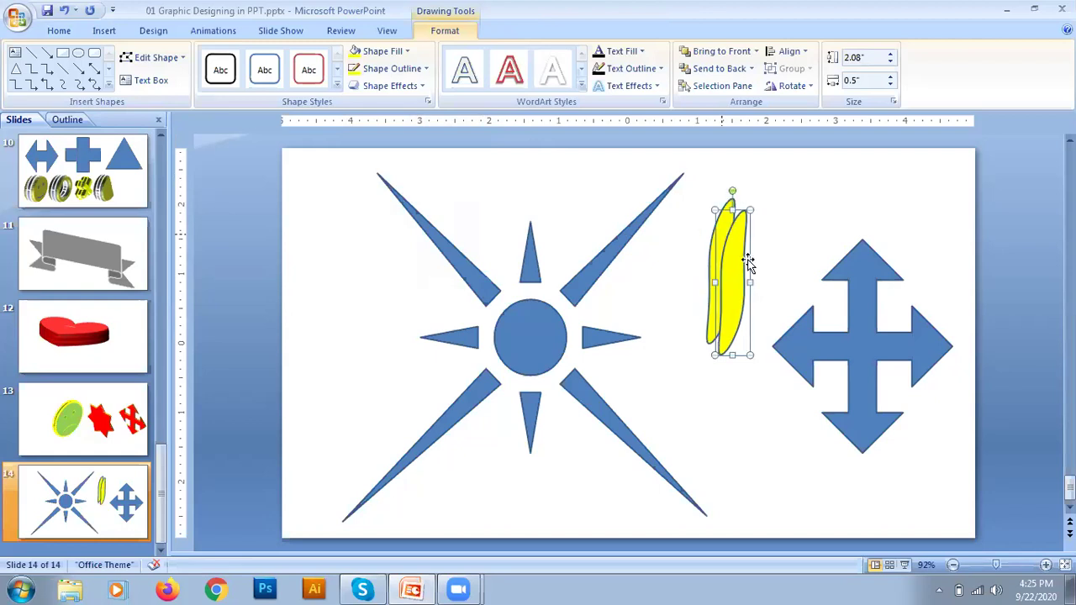
{"action": "left_click_drag", "start_coordinate": [732, 193], "coordinate": [779, 204]}
{"action": "left_click_drag", "start_coordinate": [745, 276], "coordinate": [767, 281]}
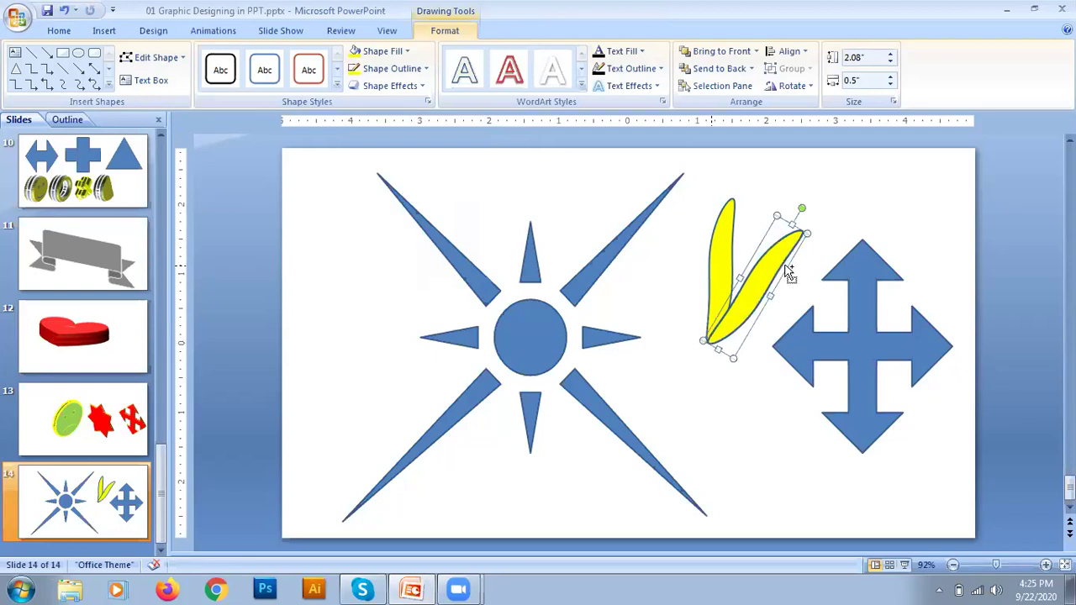
Step: Duplicate the tilted petal, rotate the copy further clockwise, and place its base at the petals' common point
{"action": "key", "text": "ctrl+d"}
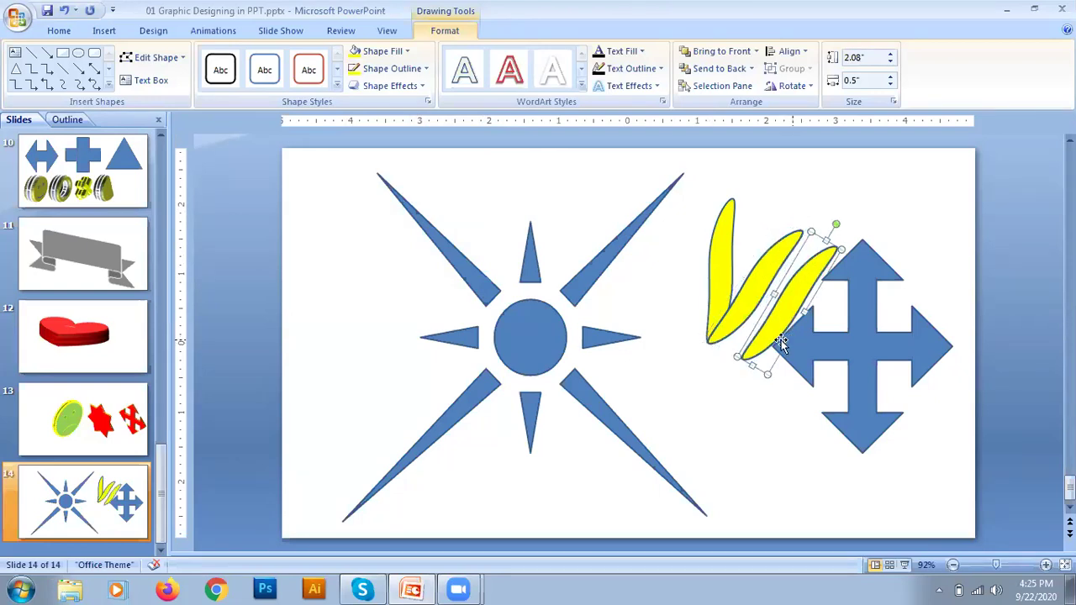
{"action": "left_click_drag", "start_coordinate": [758, 336], "coordinate": [725, 320]}
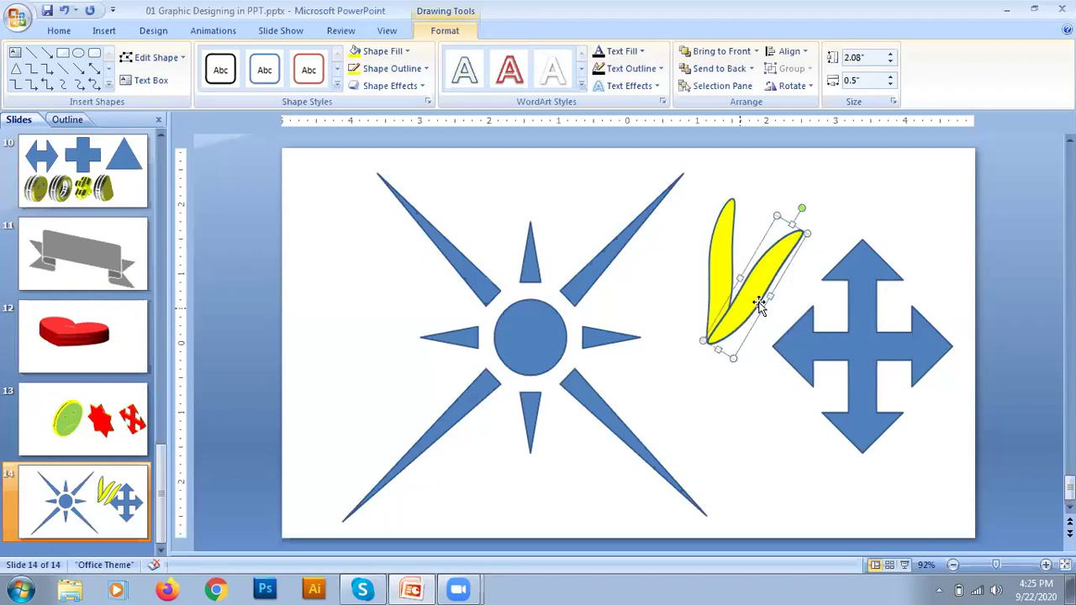
{"action": "left_click_drag", "start_coordinate": [800, 209], "coordinate": [834, 244]}
{"action": "left_click_drag", "start_coordinate": [760, 295], "coordinate": [777, 317]}
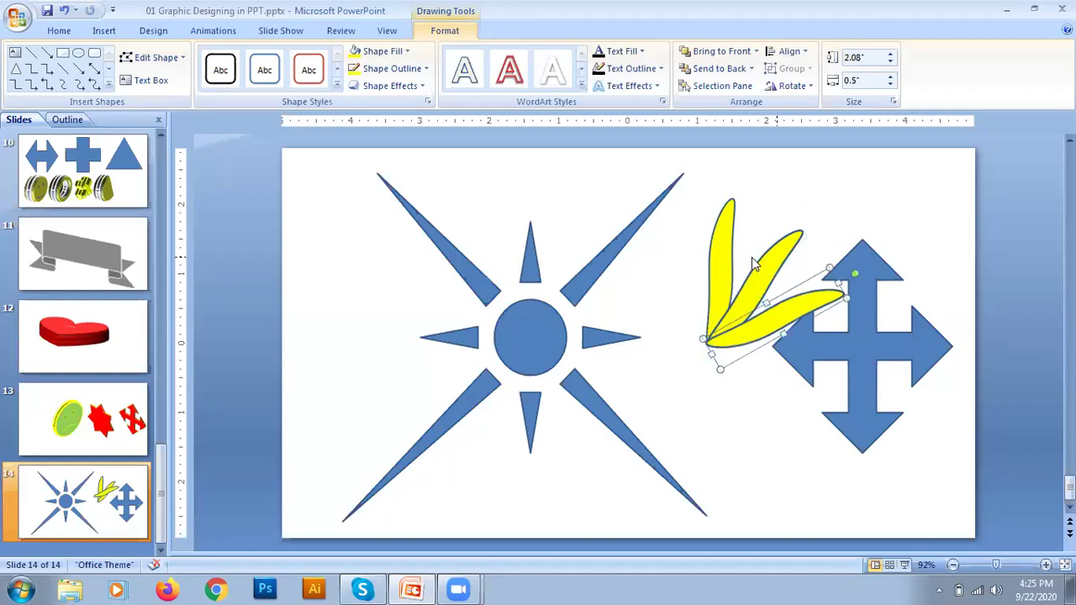
Step: Move the sun partly off the slide's left edge and place the quad arrow between the sun and the petals
{"action": "left_click", "coordinate": [868, 336]}
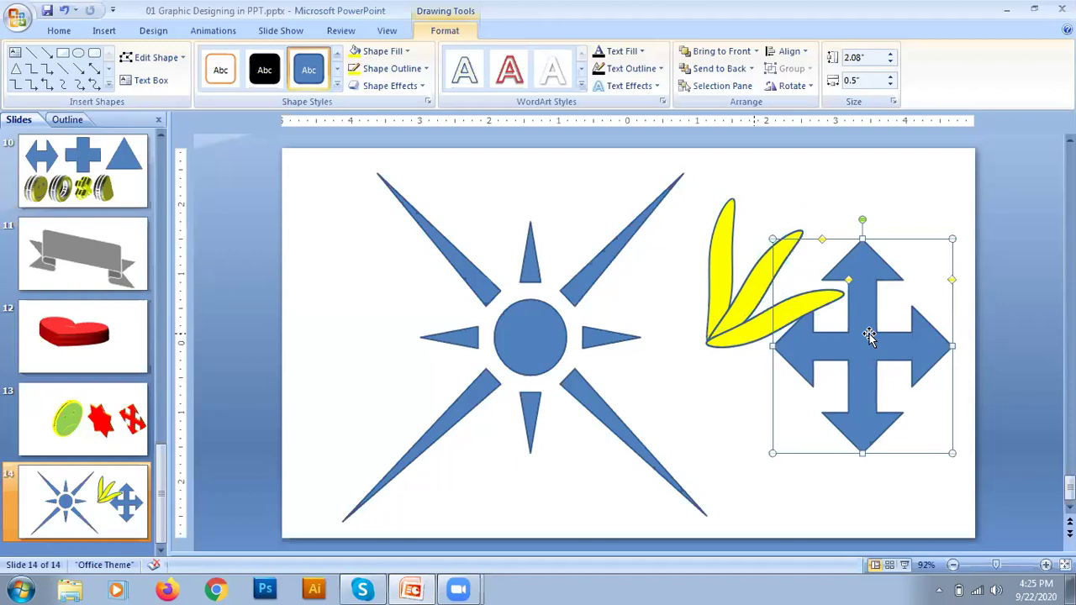
{"action": "left_click_drag", "start_coordinate": [868, 337], "coordinate": [643, 325]}
{"action": "left_click_drag", "start_coordinate": [622, 220], "coordinate": [435, 238]}
{"action": "left_click", "coordinate": [729, 351]}
{"action": "left_click_drag", "start_coordinate": [730, 351], "coordinate": [685, 353]}
Step: Convert the blue quad arrow to a freeform and try to select its right arrowhead's edit points together
{"action": "left_click", "coordinate": [150, 57]}
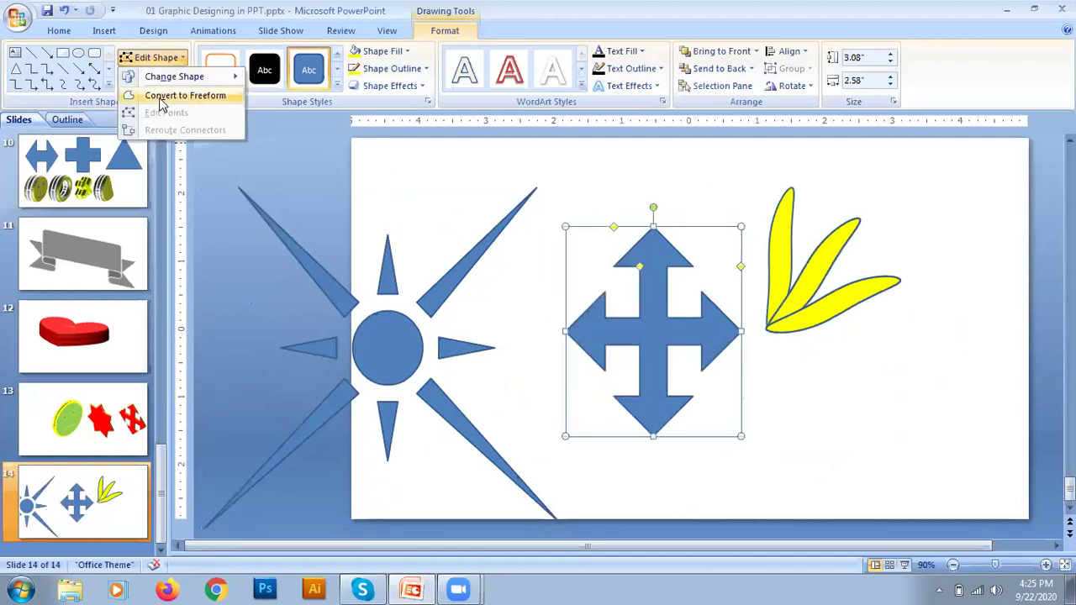
{"action": "left_click", "coordinate": [163, 99]}
{"action": "left_click", "coordinate": [153, 57]}
{"action": "left_click", "coordinate": [160, 110]}
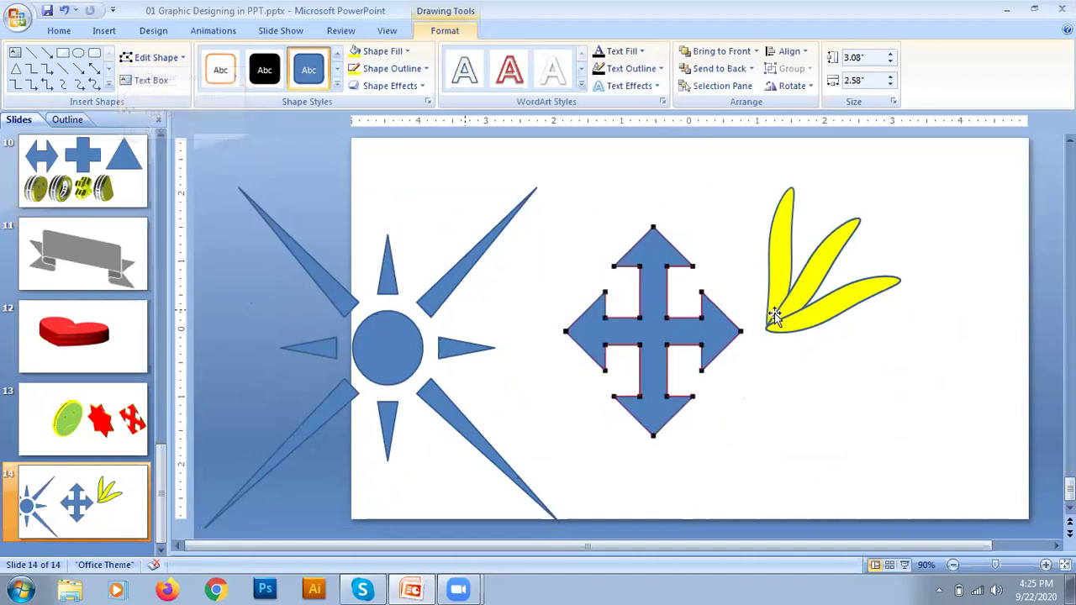
{"action": "left_click_drag", "start_coordinate": [693, 283], "coordinate": [754, 394]}
{"action": "double_click", "coordinate": [725, 336]}
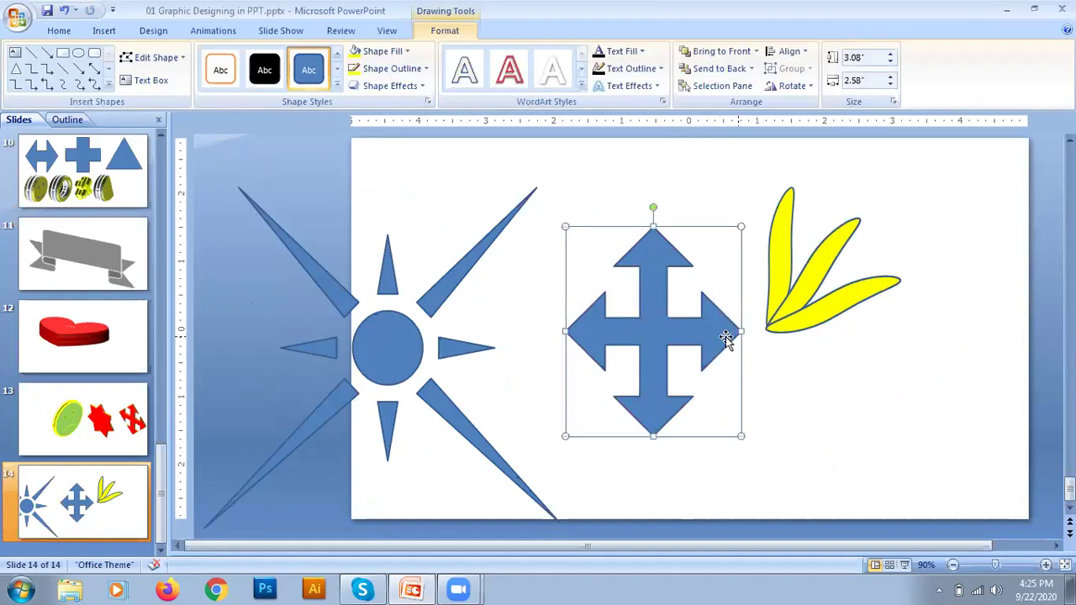
Step: Edit the quad arrow's points, pulling the tip of its right arrowhead outward until the shape is about 4.25" wide
{"action": "left_click", "coordinate": [154, 57]}
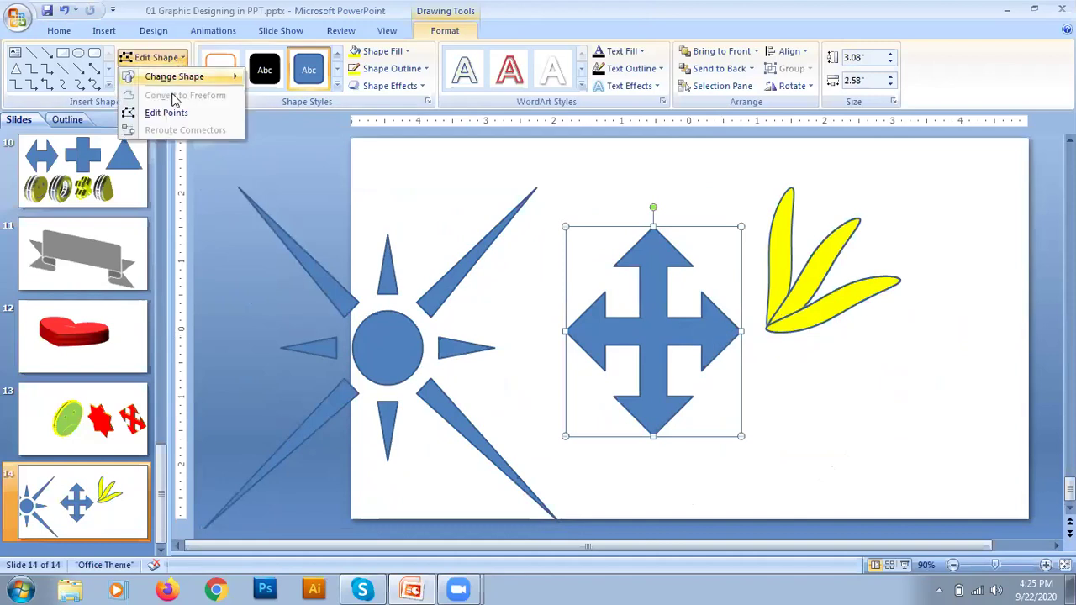
{"action": "left_click", "coordinate": [168, 112]}
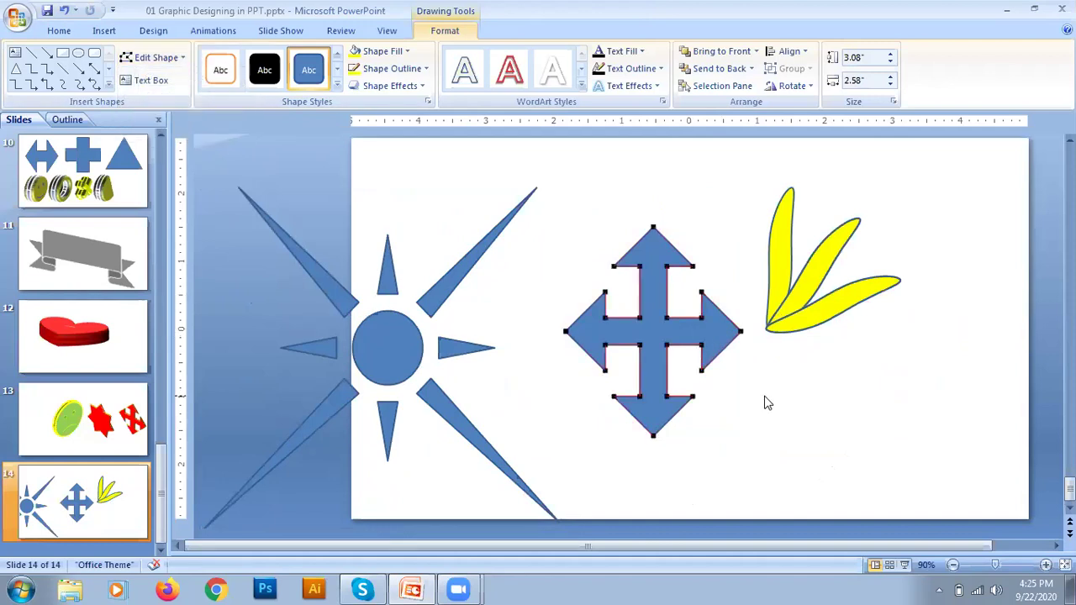
{"action": "left_click", "coordinate": [739, 333]}
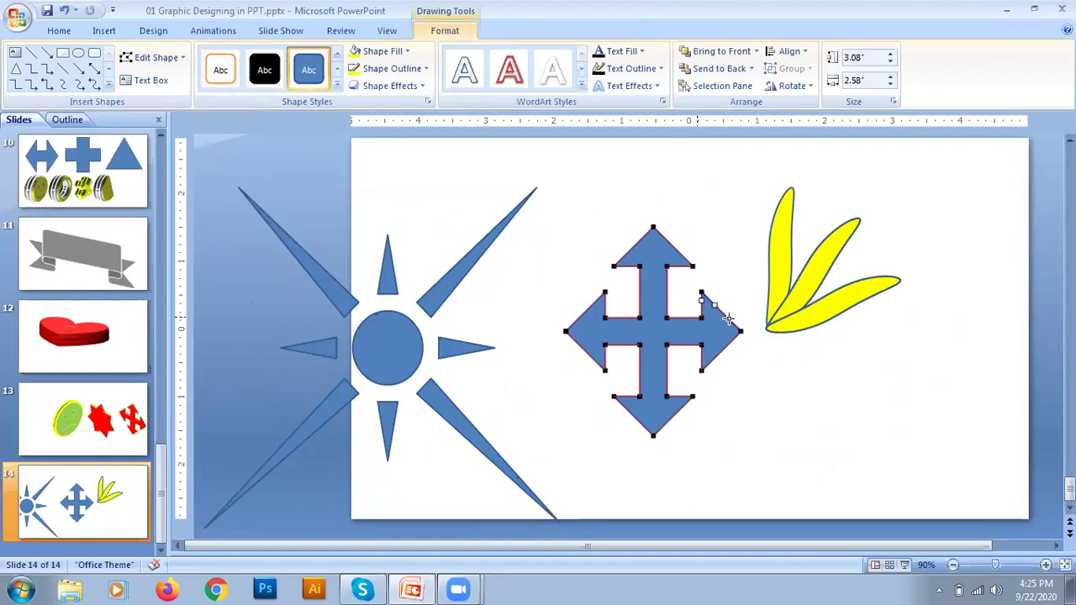
{"action": "left_click_drag", "start_coordinate": [739, 331], "coordinate": [854, 331]}
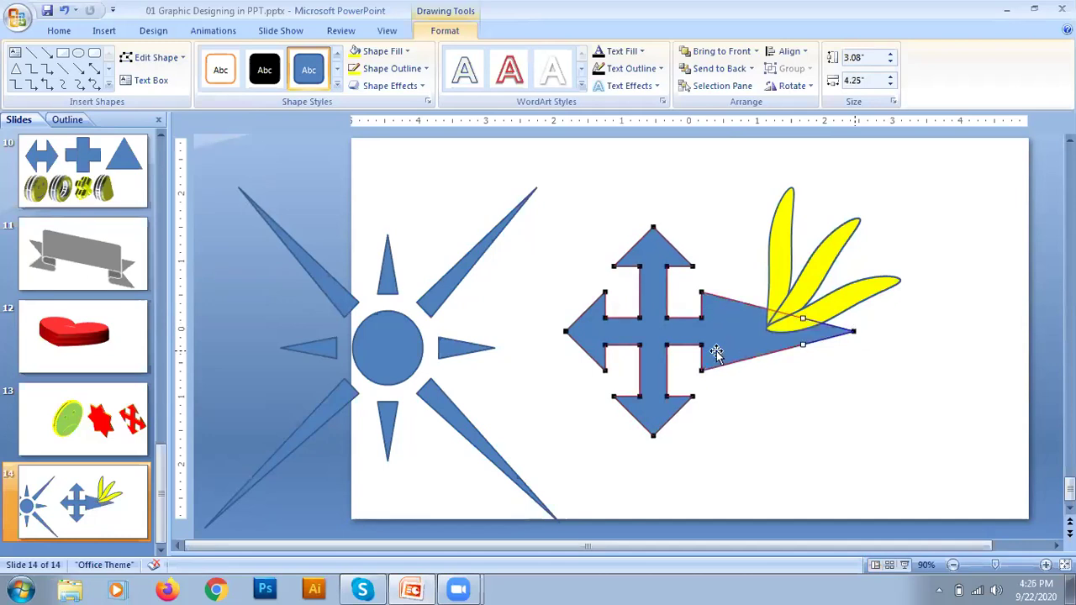
Step: Move the right arrowhead's two back corners and the two shaft corners outward so the shaft lengthens toward the tip
{"action": "left_click", "coordinate": [701, 292]}
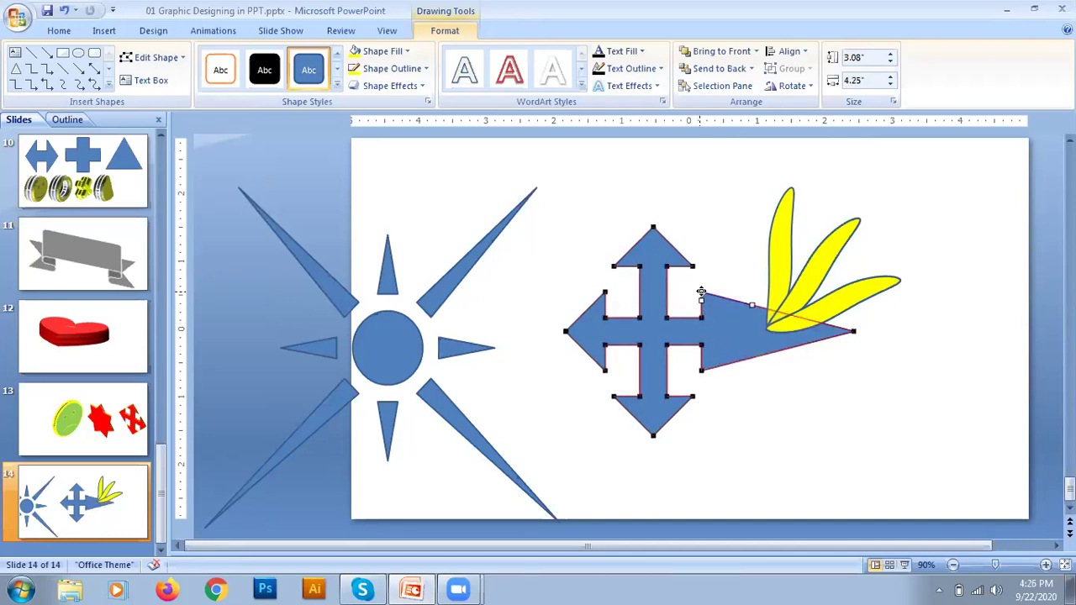
{"action": "left_click", "coordinate": [701, 370]}
{"action": "left_click_drag", "start_coordinate": [701, 370], "coordinate": [773, 356]}
{"action": "left_click_drag", "start_coordinate": [701, 294], "coordinate": [772, 312]}
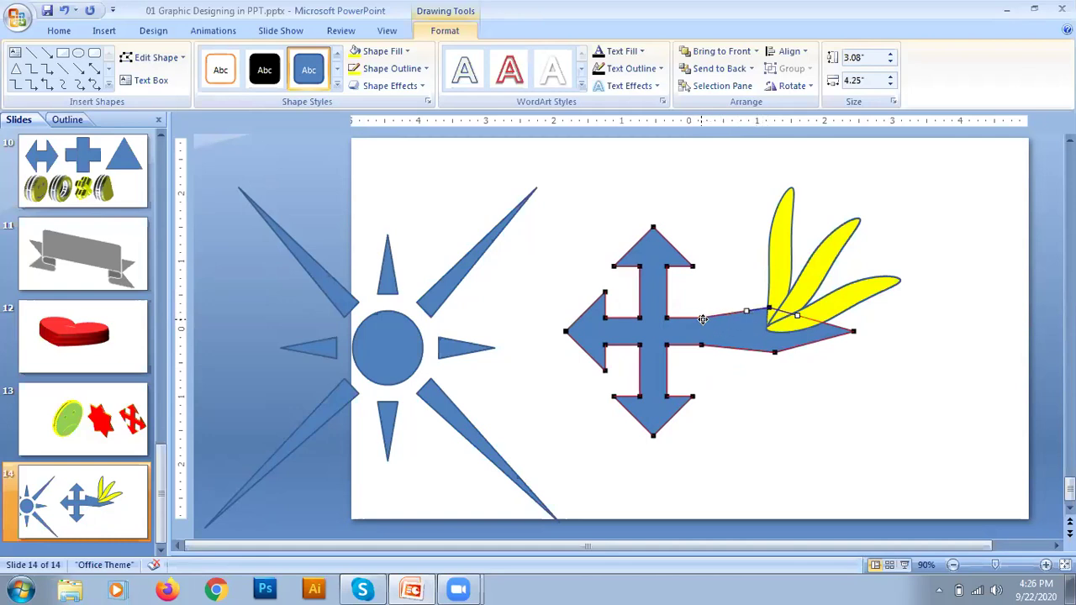
{"action": "left_click_drag", "start_coordinate": [701, 317], "coordinate": [771, 316]}
{"action": "left_click_drag", "start_coordinate": [700, 346], "coordinate": [773, 344]}
{"action": "left_click", "coordinate": [832, 382]}
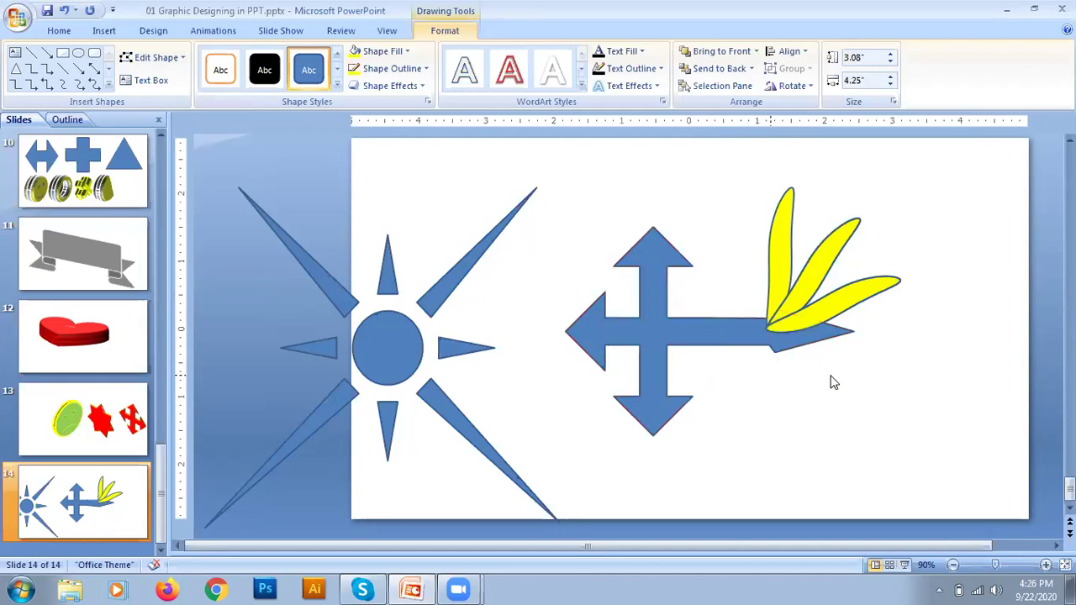
Step: Move the quad arrow below the petals and align the right arrowhead's lower back corner vertically with its upper one
{"action": "left_click_drag", "start_coordinate": [687, 343], "coordinate": [695, 387]}
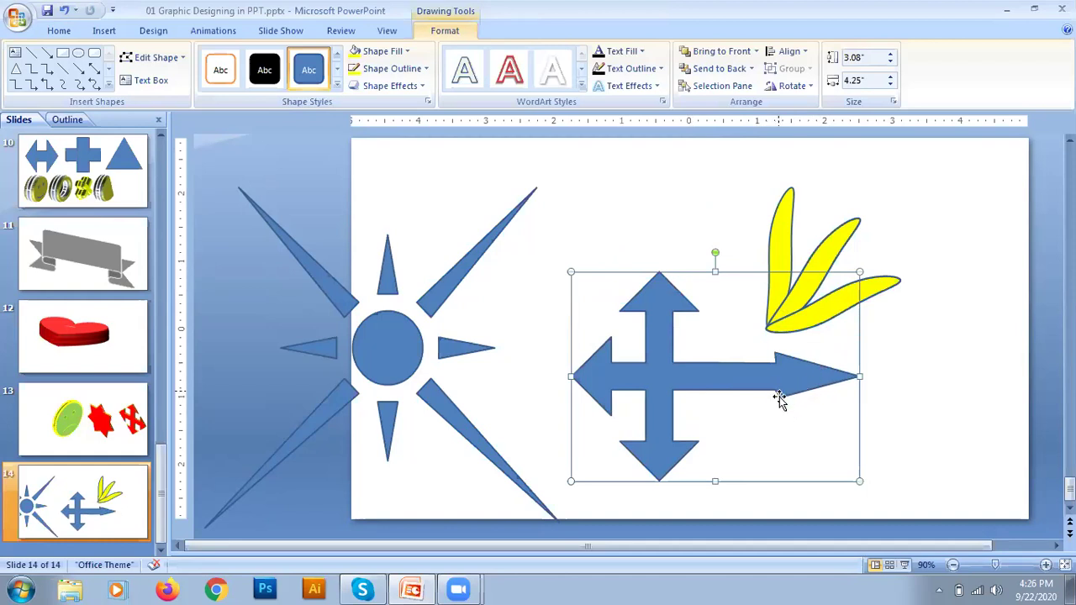
{"action": "left_click", "coordinate": [178, 63]}
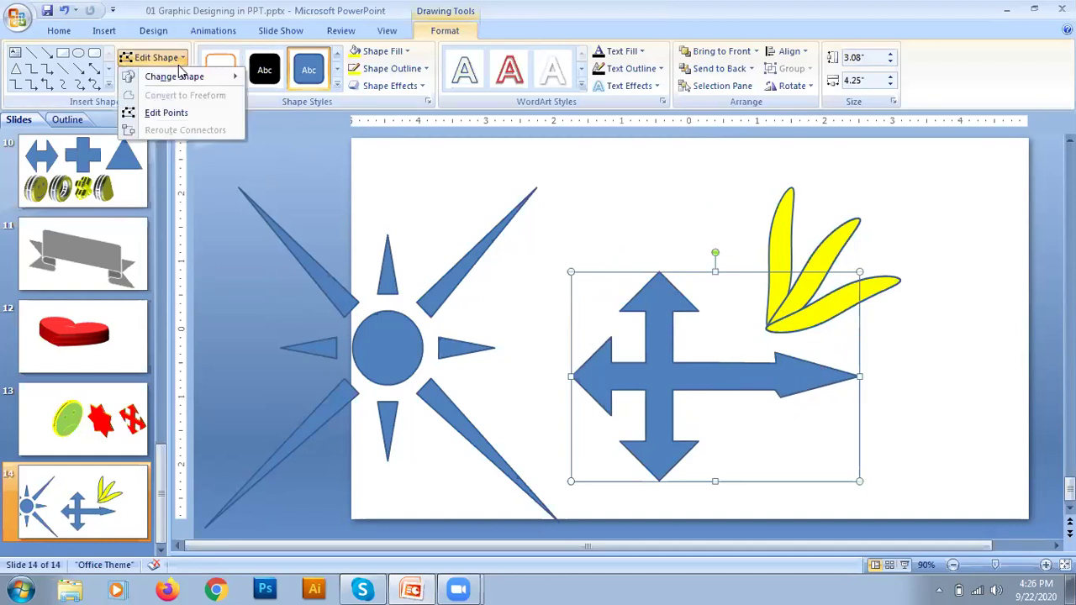
{"action": "left_click", "coordinate": [159, 112]}
{"action": "left_click", "coordinate": [775, 396]}
{"action": "left_click_drag", "start_coordinate": [778, 399], "coordinate": [771, 403]}
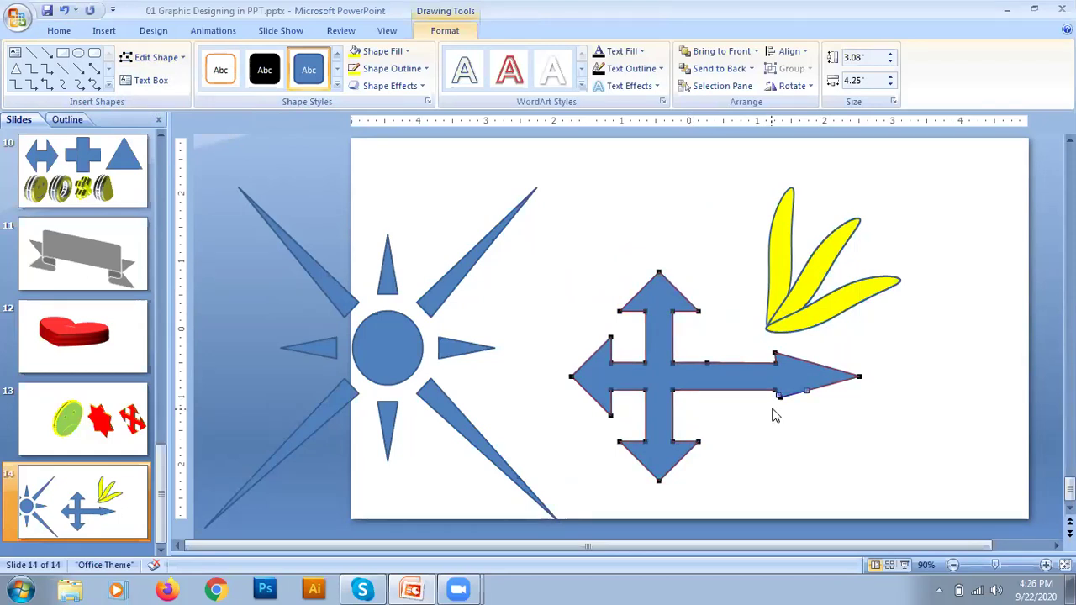
{"action": "scroll", "coordinate": [780, 404], "scroll_direction": "up", "scroll_amount": 5}
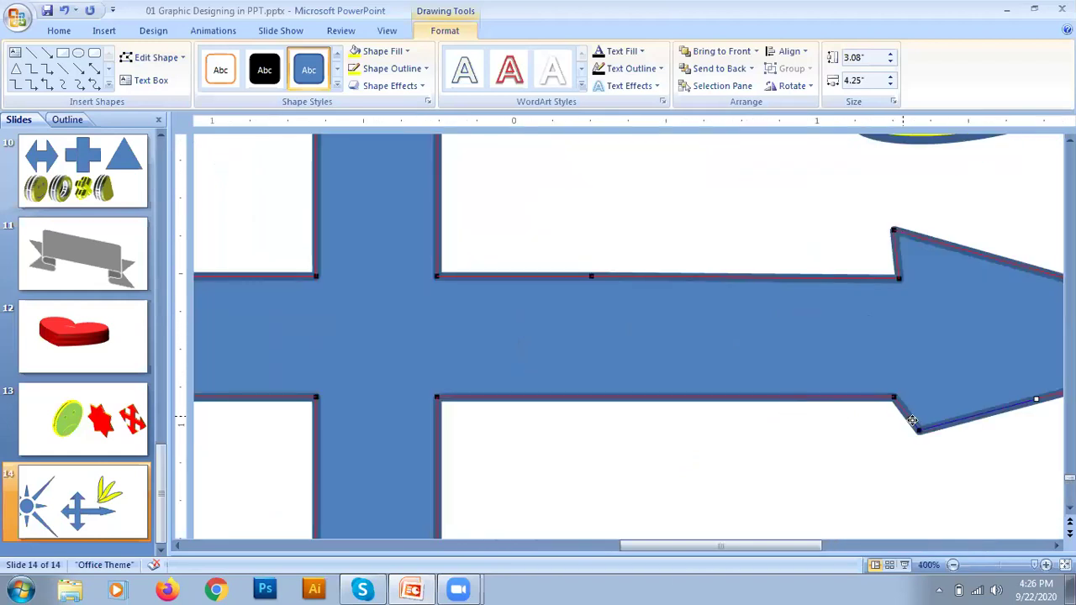
{"action": "left_click_drag", "start_coordinate": [914, 427], "coordinate": [896, 447]}
{"action": "left_click", "coordinate": [908, 490]}
{"action": "scroll", "coordinate": [774, 418], "scroll_direction": "down", "scroll_amount": 5}
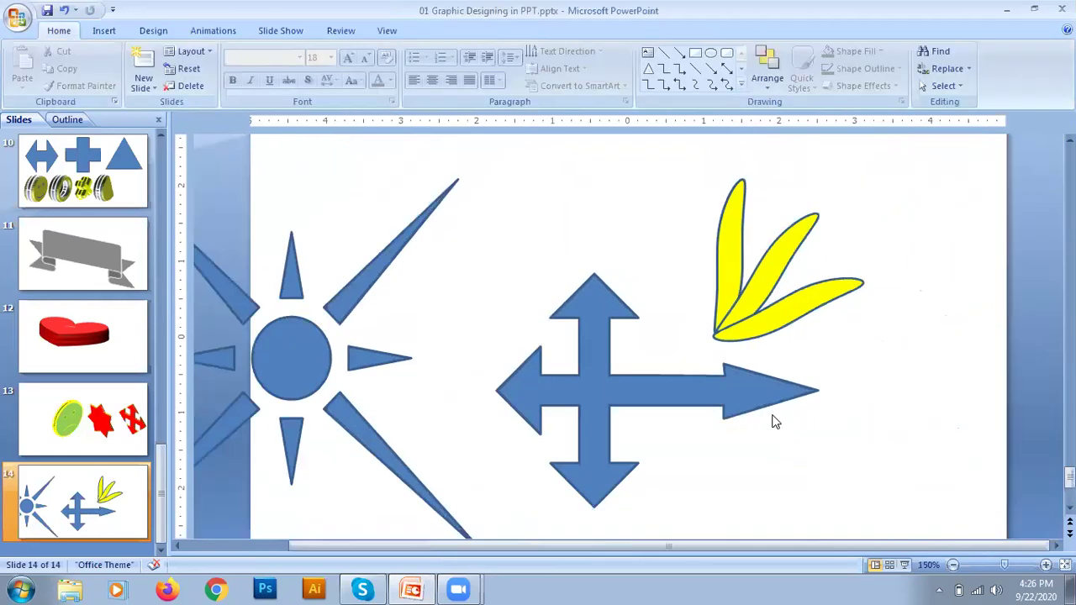
{"action": "scroll", "coordinate": [771, 416], "scroll_direction": "down", "scroll_amount": 3}
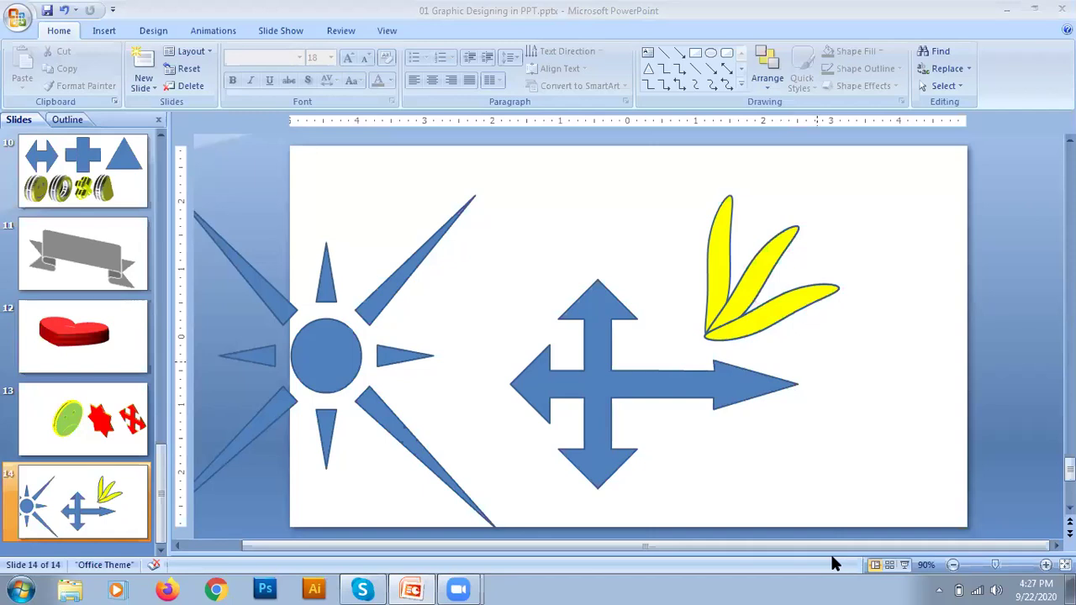
Step: Open the shape formatting for the upright yellow petal and switch its fill to a gradient
{"action": "left_click", "coordinate": [598, 393]}
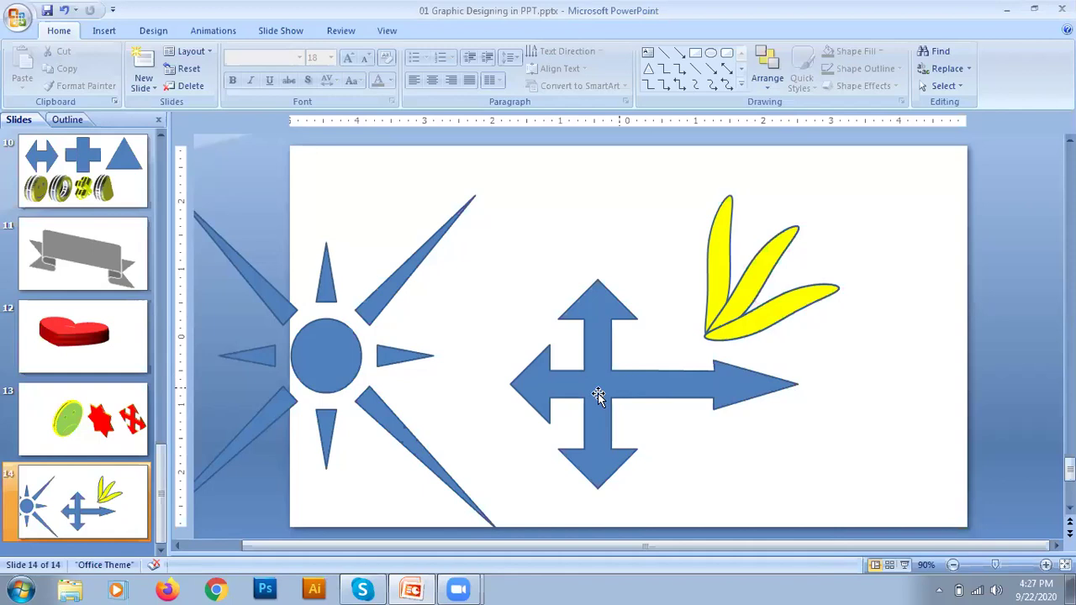
{"action": "left_click", "coordinate": [712, 236]}
{"action": "right_click", "coordinate": [712, 236]}
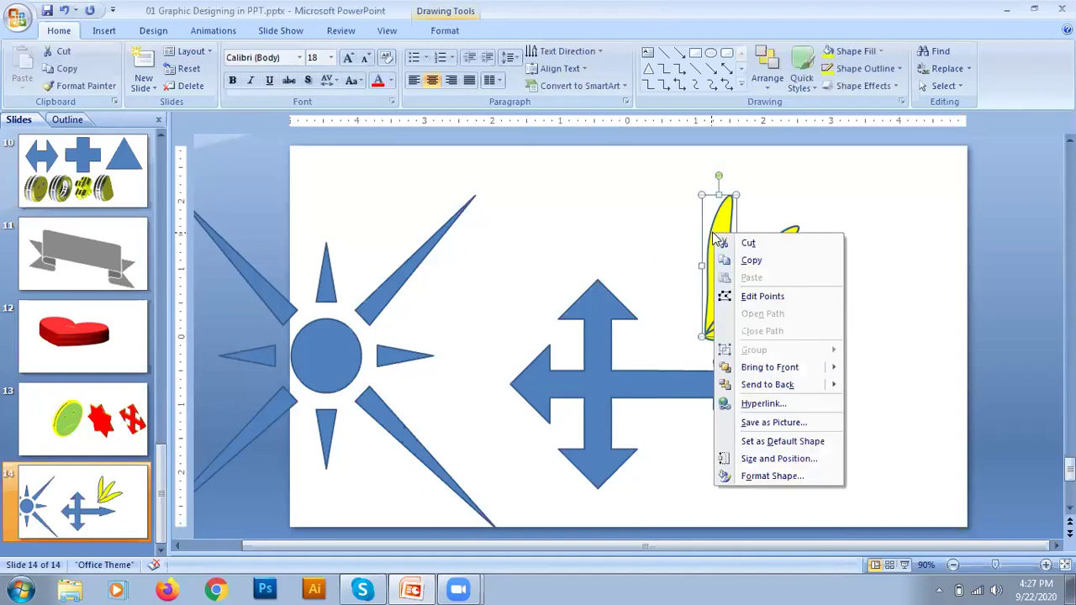
{"action": "left_click", "coordinate": [759, 478]}
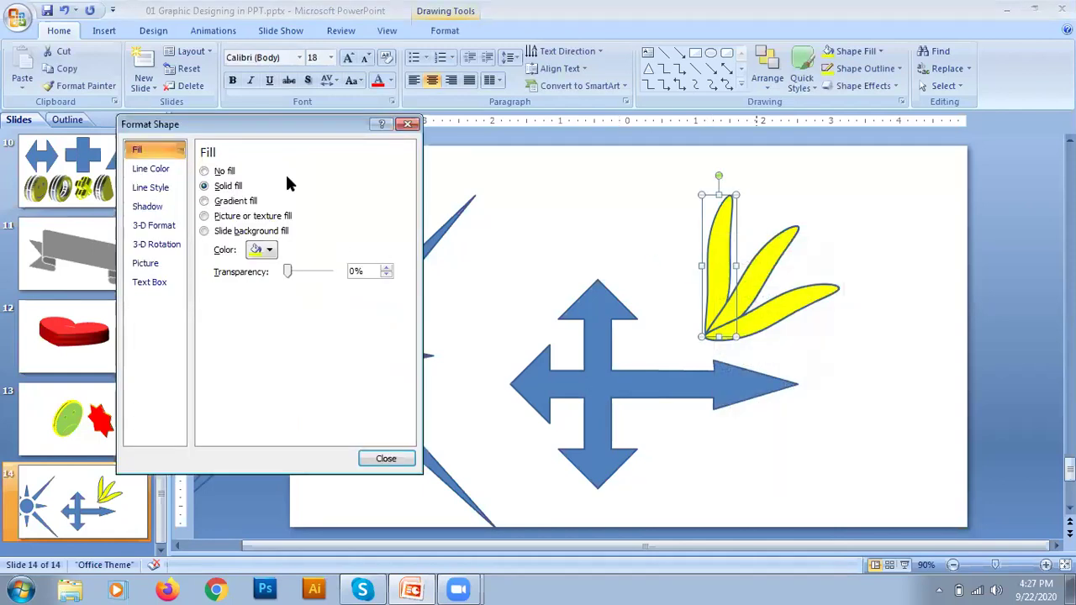
{"action": "left_click_drag", "start_coordinate": [282, 131], "coordinate": [558, 98]}
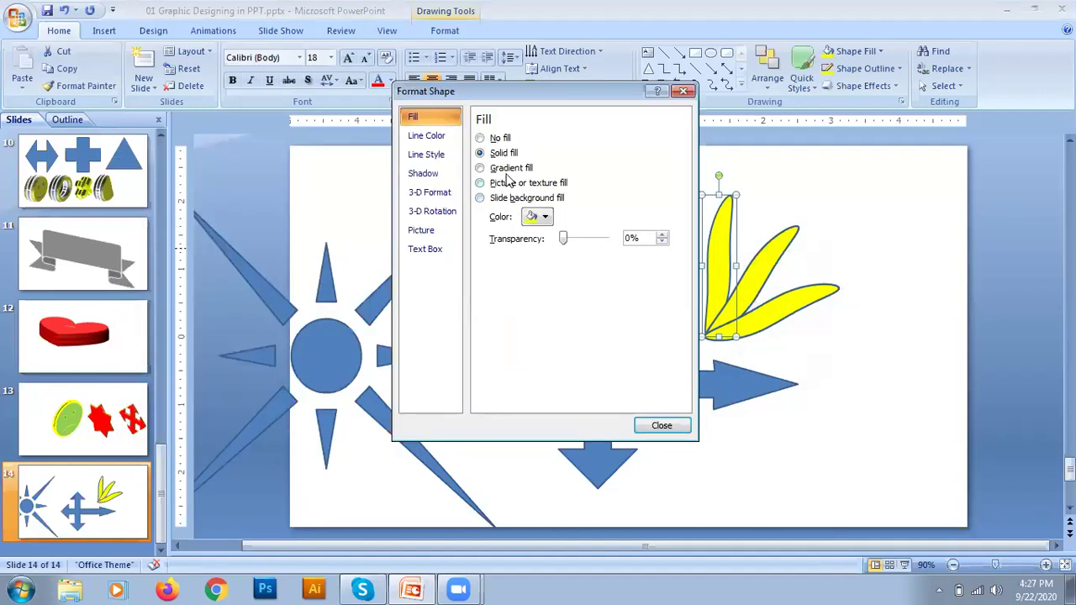
{"action": "left_click", "coordinate": [481, 169]}
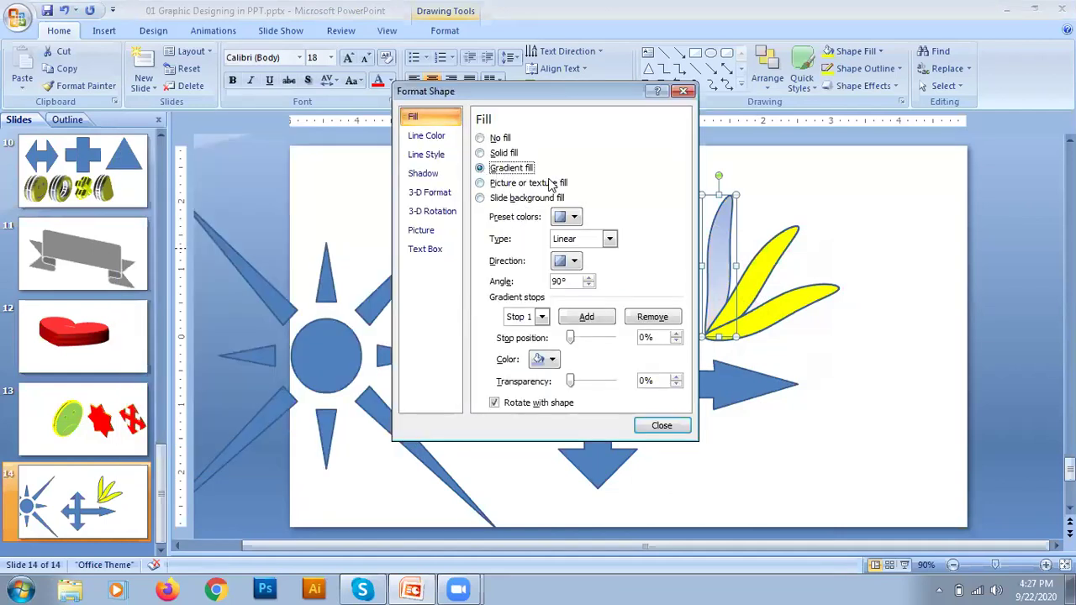
{"action": "left_click_drag", "start_coordinate": [577, 94], "coordinate": [525, 94]}
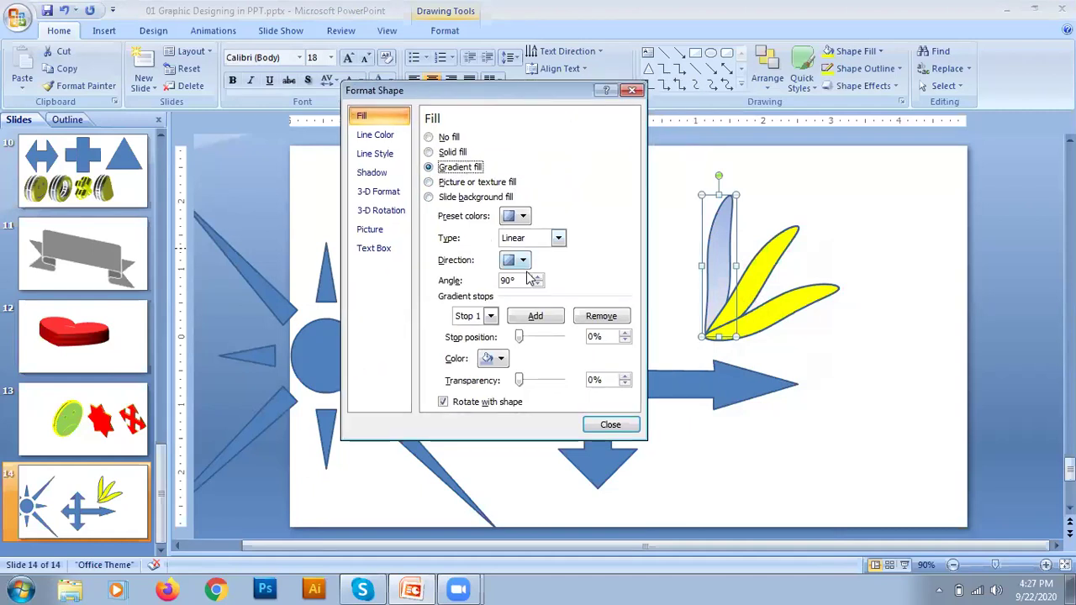
Step: Set the color of the upright petal's gradient stops 1, 2 and 3 to standard yellow
{"action": "left_click", "coordinate": [492, 317]}
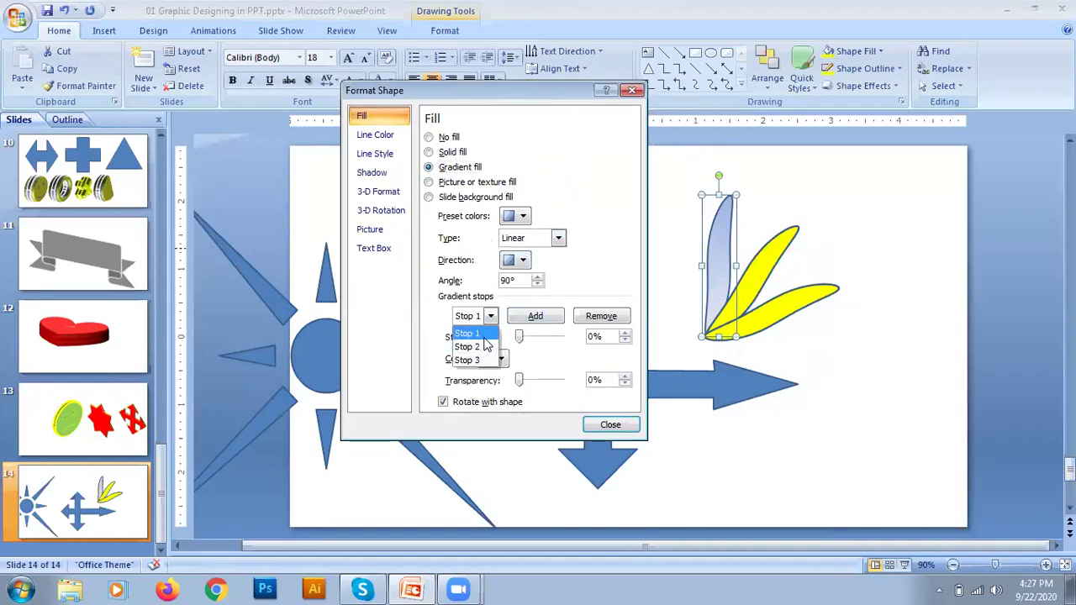
{"action": "left_click", "coordinate": [485, 337]}
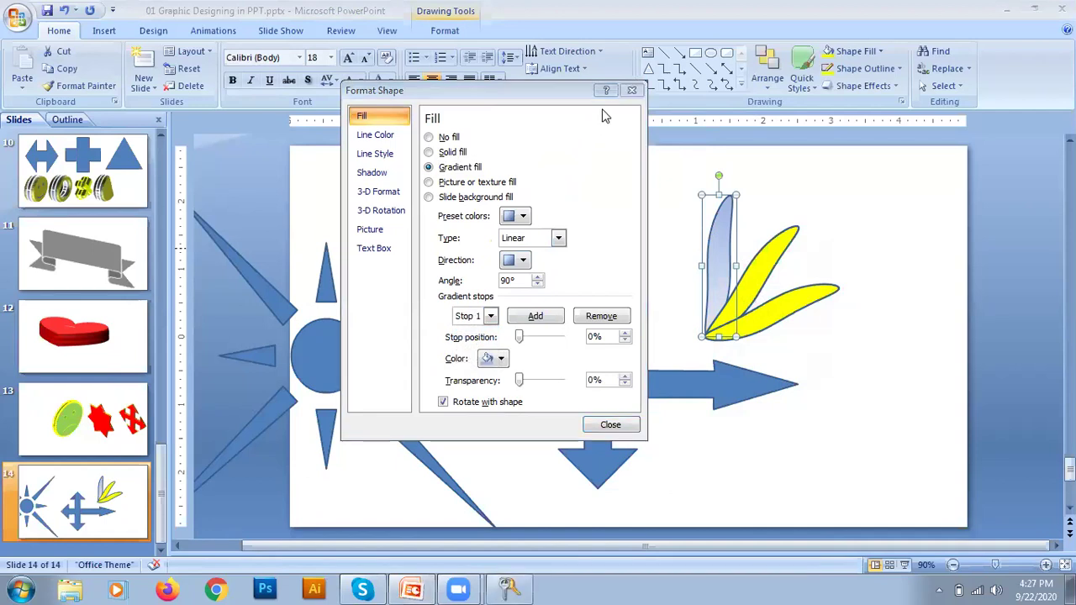
{"action": "left_click", "coordinate": [501, 360]}
{"action": "left_click", "coordinate": [523, 477]}
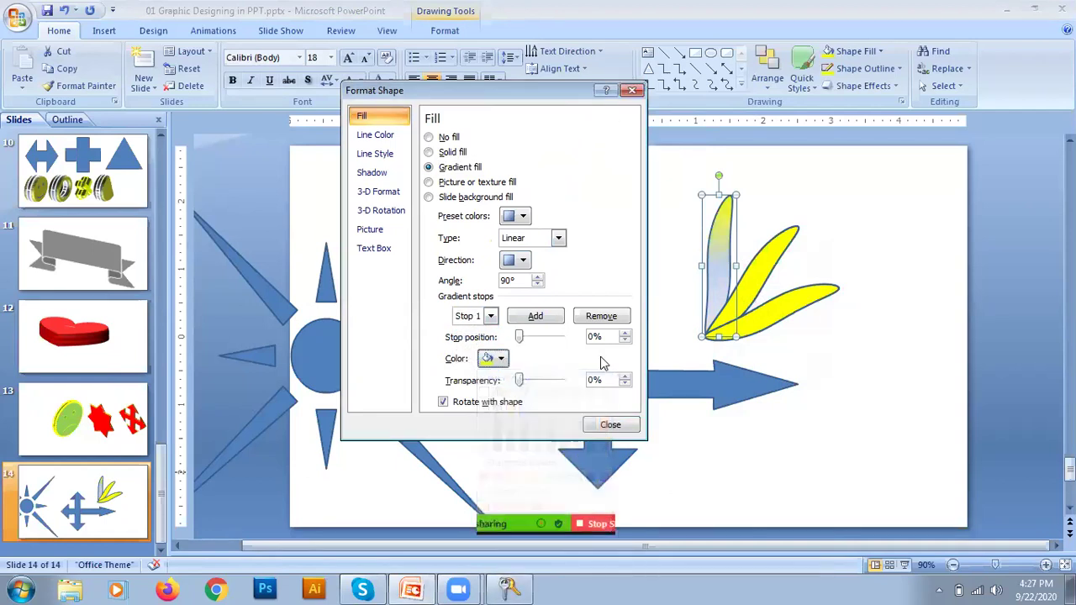
{"action": "left_click", "coordinate": [491, 316]}
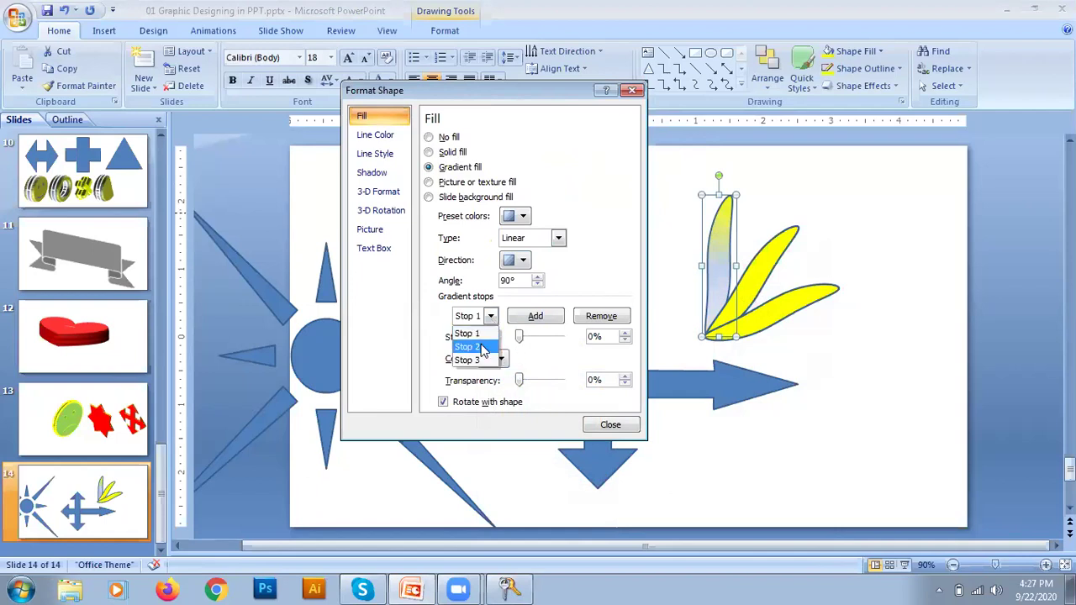
{"action": "left_click", "coordinate": [481, 344]}
{"action": "left_click", "coordinate": [500, 360]}
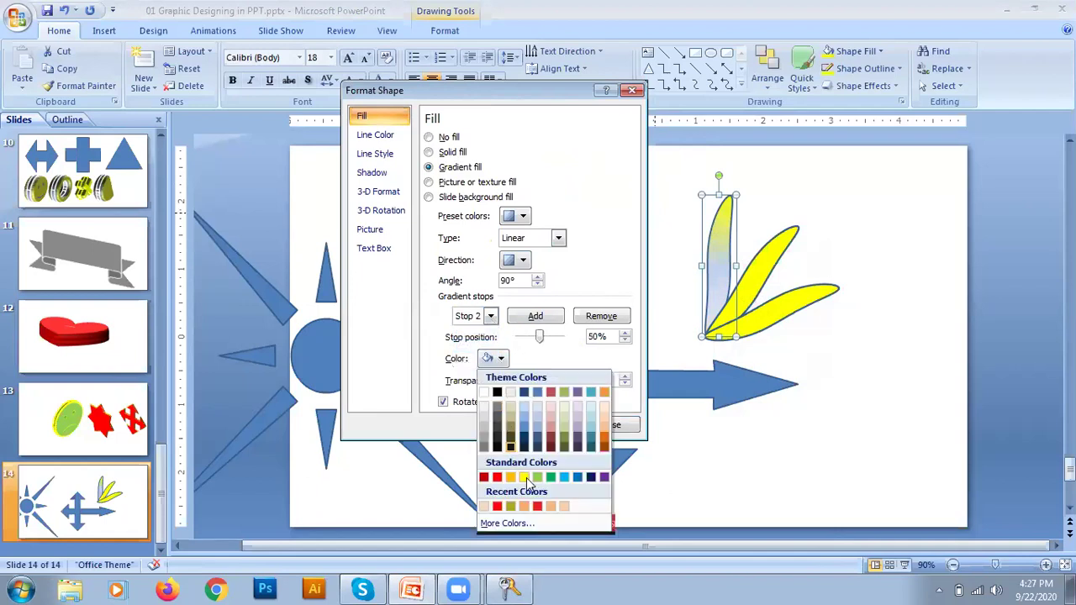
{"action": "left_click", "coordinate": [524, 477]}
{"action": "left_click", "coordinate": [491, 316]}
{"action": "left_click", "coordinate": [481, 355]}
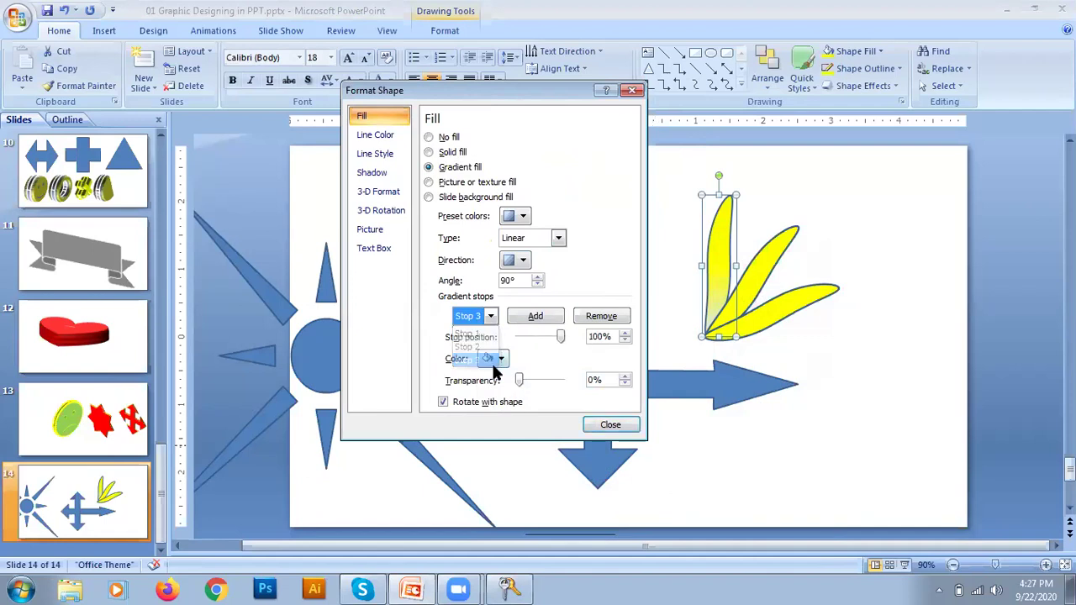
{"action": "left_click", "coordinate": [501, 359]}
{"action": "left_click", "coordinate": [524, 476]}
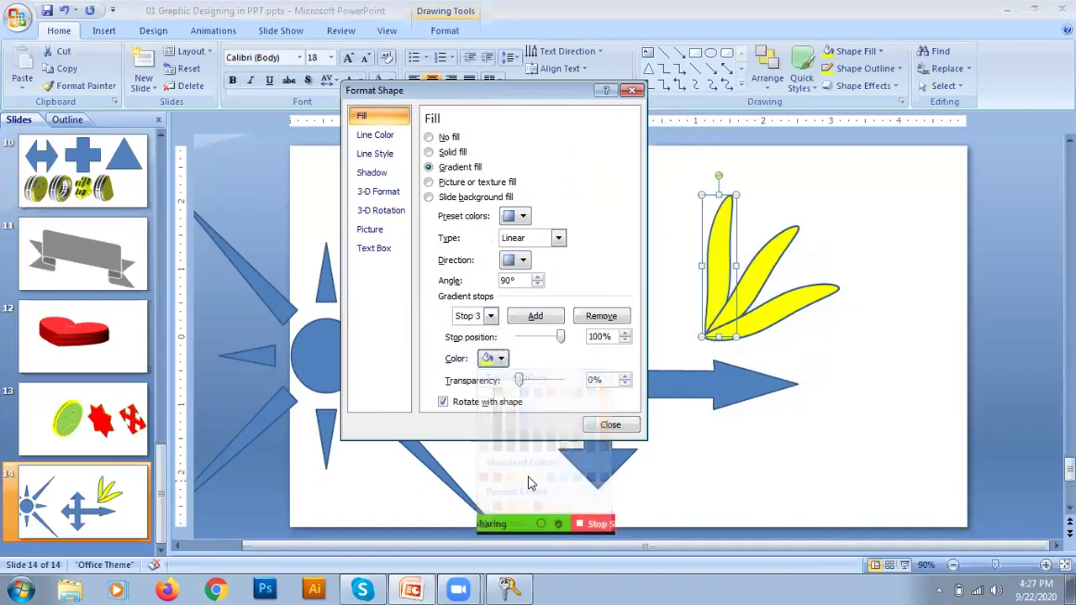